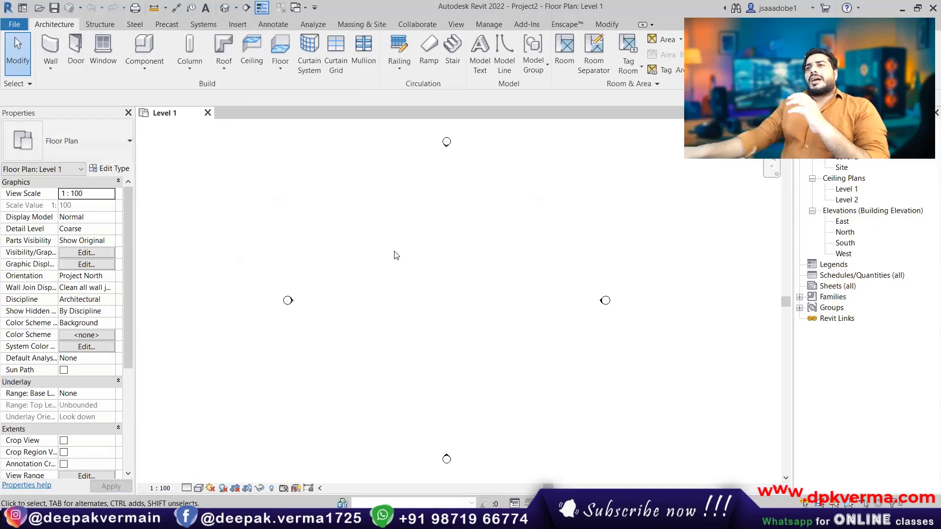
Switch to the Insert tab to show the link and import tools over Level 1
{"action": "left_click", "coordinate": [238, 24]}
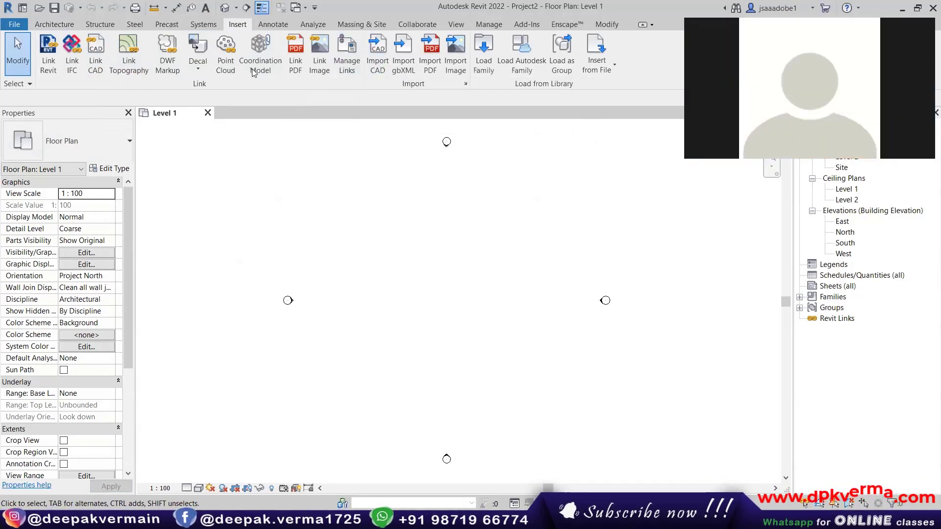
Start Link Revit and browse to the project folder on the Youtube (G:) drive
{"action": "left_click", "coordinate": [49, 66]}
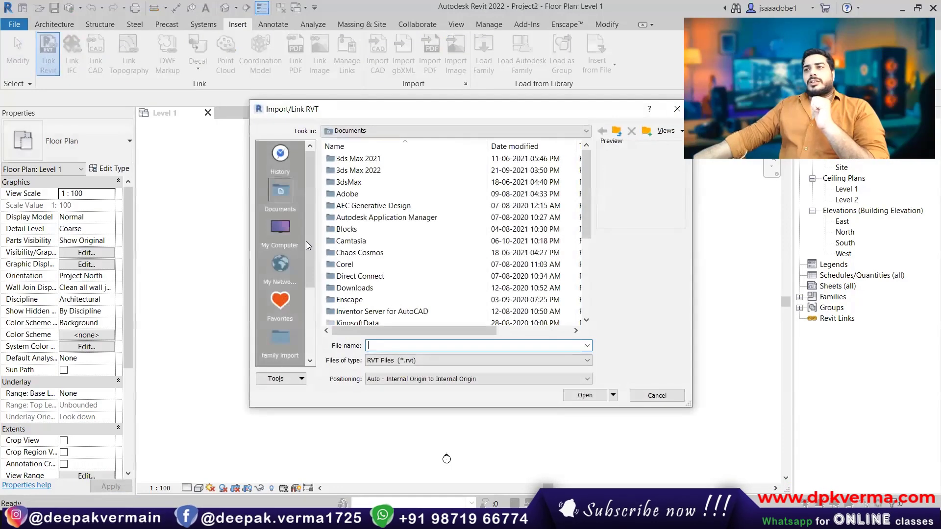
{"action": "left_click_drag", "start_coordinate": [389, 110], "coordinate": [347, 108]}
{"action": "left_click", "coordinate": [231, 353]}
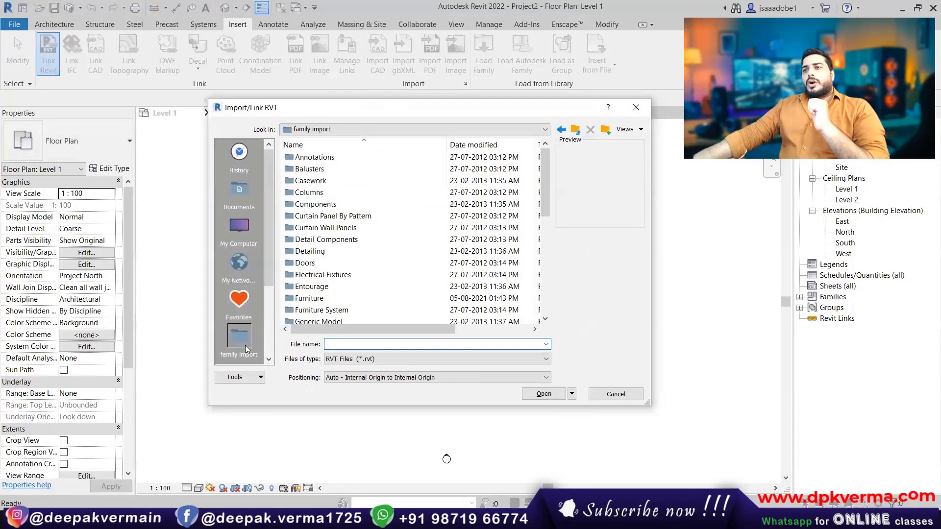
{"action": "scroll", "coordinate": [240, 322], "scroll_direction": "down", "scroll_amount": 2}
{"action": "scroll", "coordinate": [240, 317], "scroll_direction": "up", "scroll_amount": 2}
{"action": "left_click", "coordinate": [239, 228]}
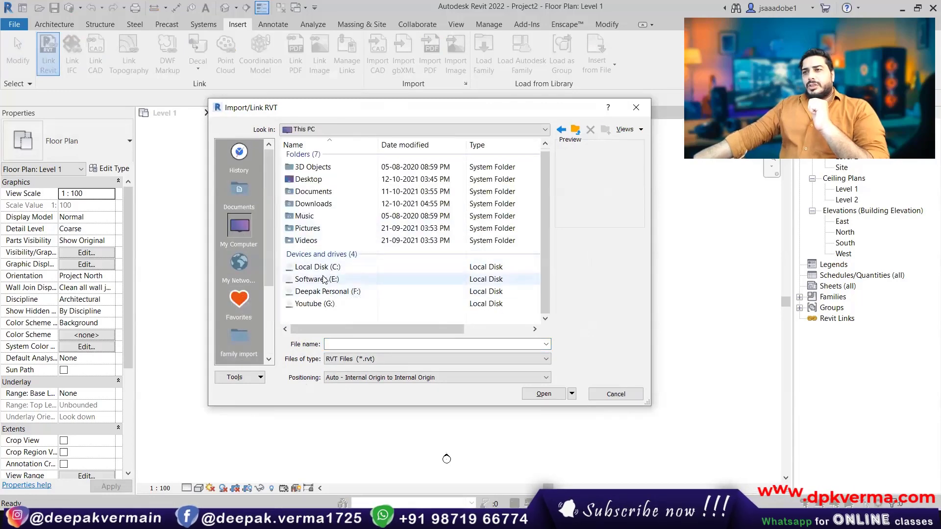
{"action": "double_click", "coordinate": [314, 304]}
{"action": "double_click", "coordinate": [324, 170]}
{"action": "scroll", "coordinate": [324, 287], "scroll_direction": "down", "scroll_amount": 3}
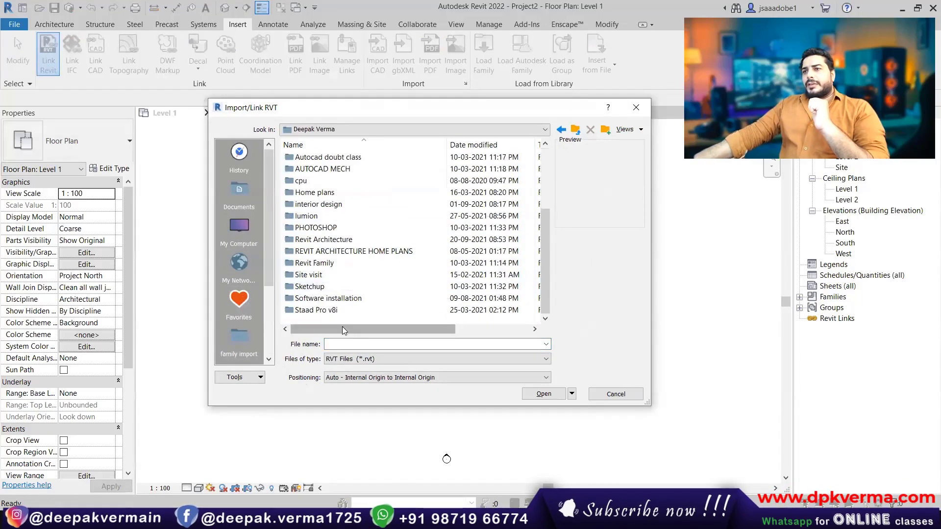
Look through the Home plans folder's 31' X 58' and 24' X 67' house plan folders
{"action": "double_click", "coordinate": [322, 198]}
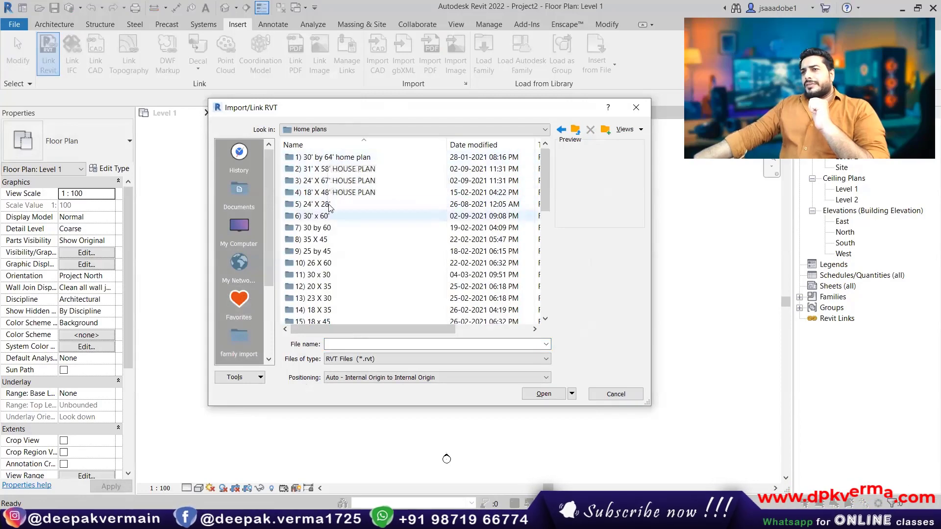
{"action": "double_click", "coordinate": [328, 169]}
{"action": "left_click", "coordinate": [576, 130]}
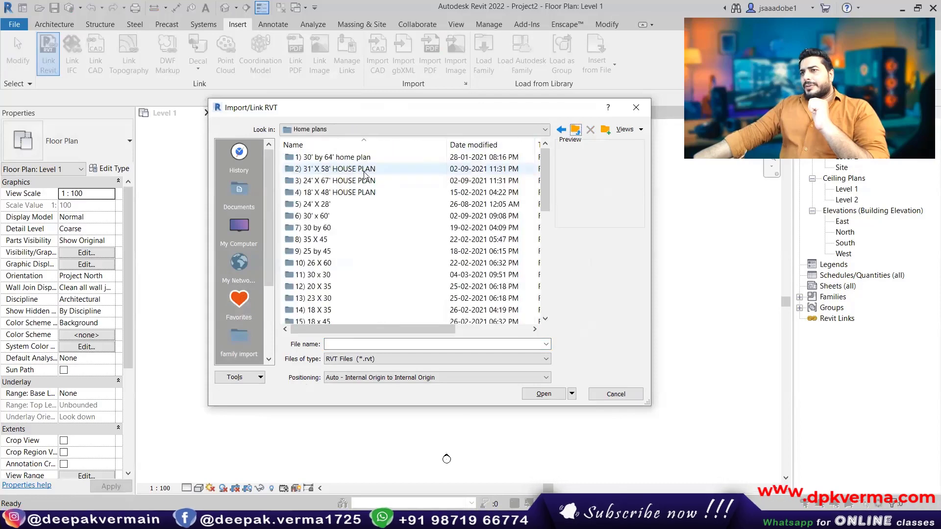
{"action": "double_click", "coordinate": [334, 180]}
{"action": "left_click", "coordinate": [576, 130]}
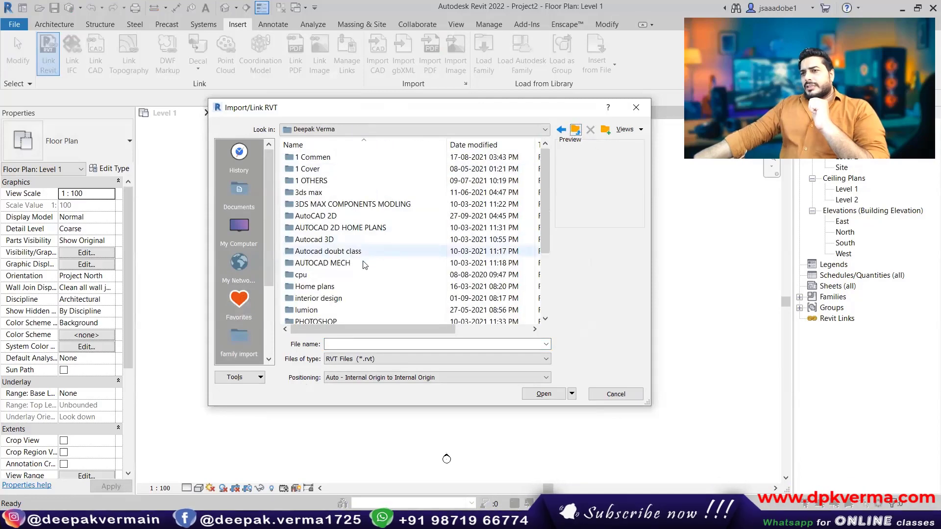
{"action": "scroll", "coordinate": [328, 252], "scroll_direction": "down", "scroll_amount": 3}
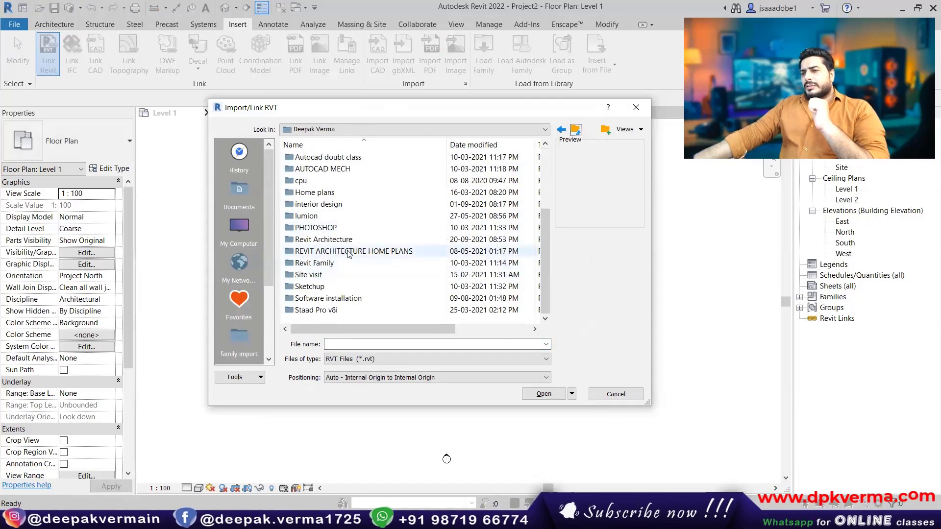
Link Project2.rvt from REVIT ARCHITECTURE HOME PLANS > VIDEOS > #1 COMPLETE PLAN IN REVIT
{"action": "double_click", "coordinate": [329, 247]}
{"action": "double_click", "coordinate": [314, 169]}
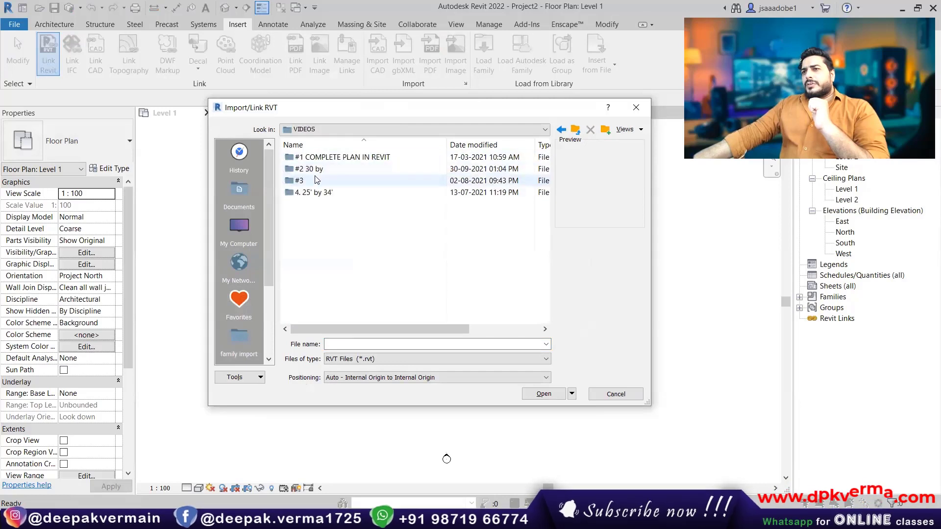
{"action": "double_click", "coordinate": [320, 158]}
{"action": "left_click", "coordinate": [316, 193]}
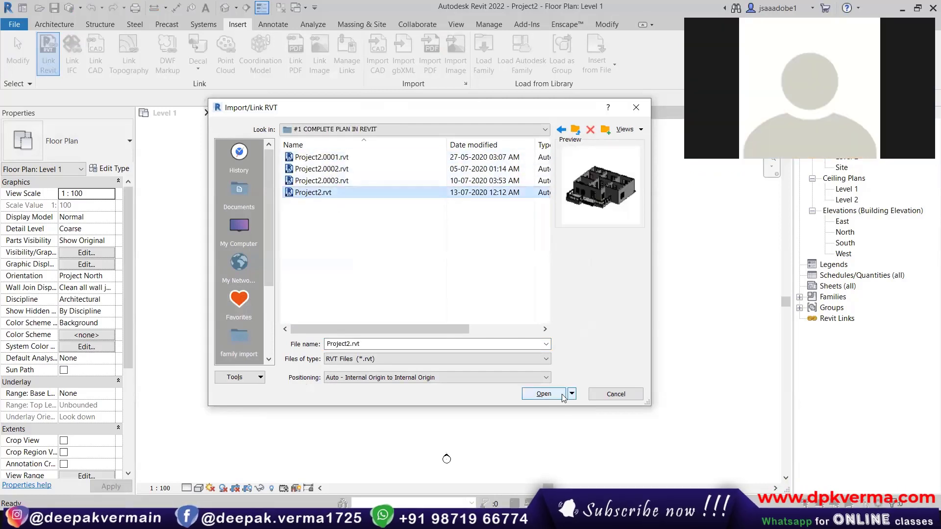
{"action": "left_click", "coordinate": [542, 395]}
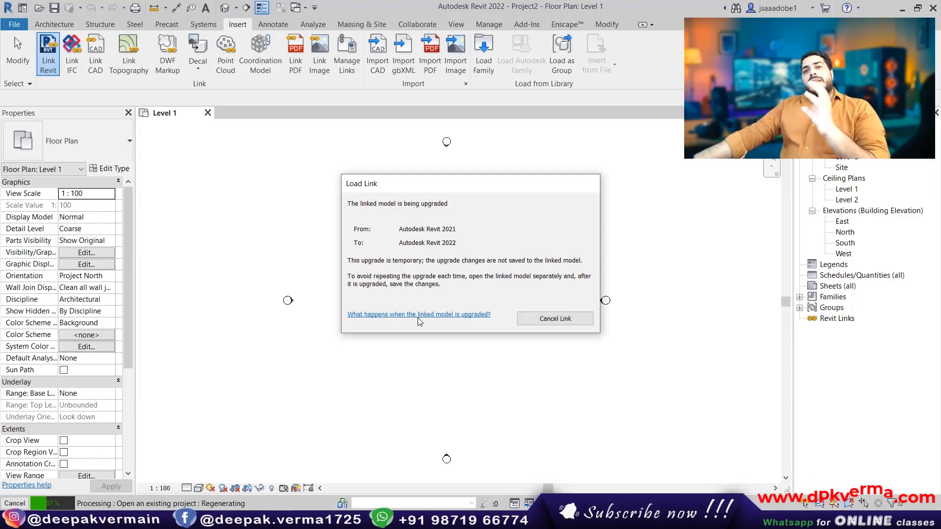
Open the default 3D view and orbit and zoom around the linked house
{"action": "left_click", "coordinate": [224, 7]}
{"action": "scroll", "coordinate": [470, 293], "scroll_direction": "up", "scroll_amount": 3}
{"action": "scroll", "coordinate": [470, 293], "scroll_direction": "up", "scroll_amount": 3}
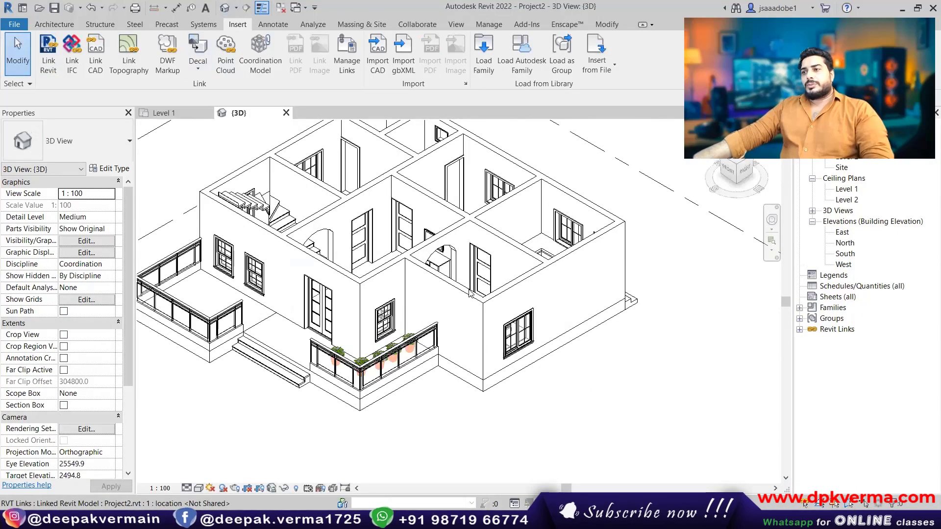
{"action": "left_click", "coordinate": [470, 293]}
{"action": "scroll", "coordinate": [471, 319], "scroll_direction": "down", "scroll_amount": 3}
{"action": "scroll", "coordinate": [471, 332], "scroll_direction": "down", "scroll_amount": 2}
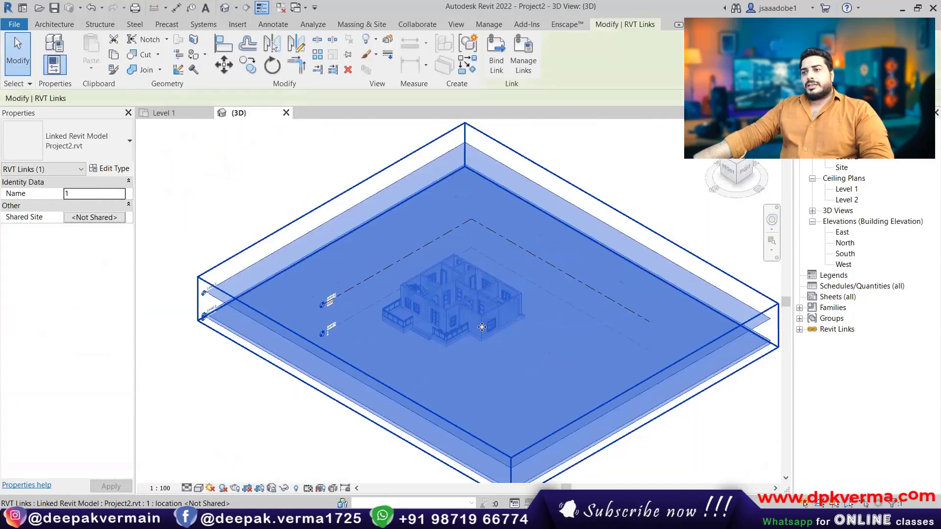
{"action": "left_click", "coordinate": [360, 386]}
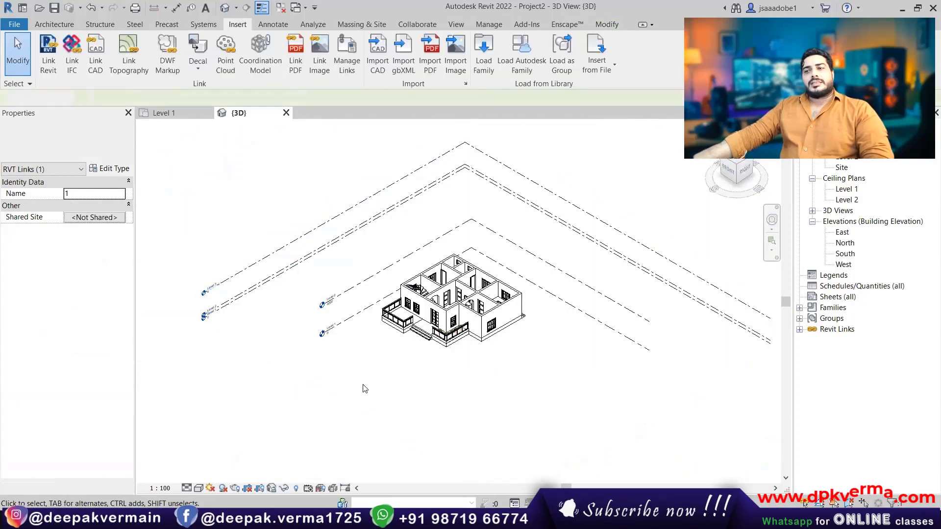
{"action": "left_click", "coordinate": [452, 321]}
{"action": "middle_click_drag", "start_coordinate": [483, 338], "coordinate": [489, 306], "text": "shift"}
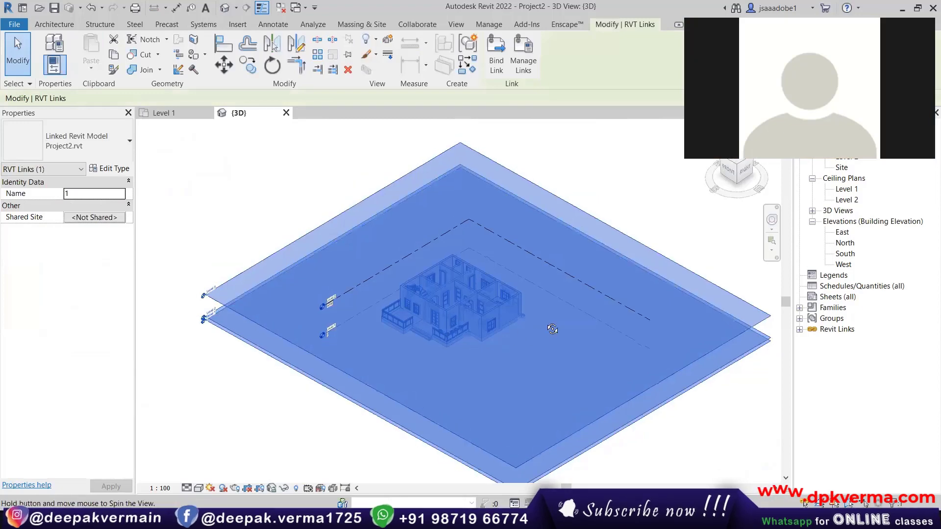
{"action": "scroll", "coordinate": [489, 306], "scroll_direction": "up", "scroll_amount": 2}
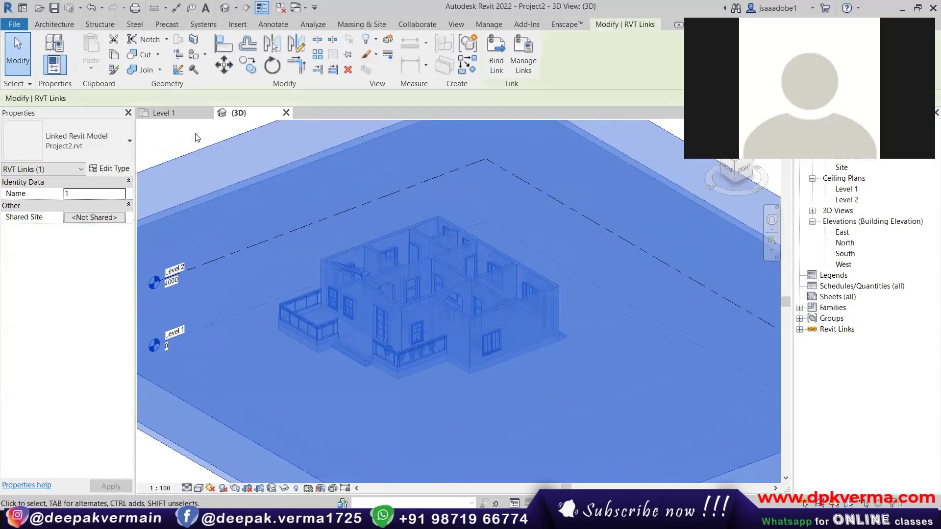
{"action": "key", "text": "Escape"}
{"action": "scroll", "coordinate": [454, 342], "scroll_direction": "up", "scroll_amount": 2}
{"action": "scroll", "coordinate": [331, 298], "scroll_direction": "up", "scroll_amount": 1}
{"action": "scroll", "coordinate": [331, 298], "scroll_direction": "up", "scroll_amount": 1}
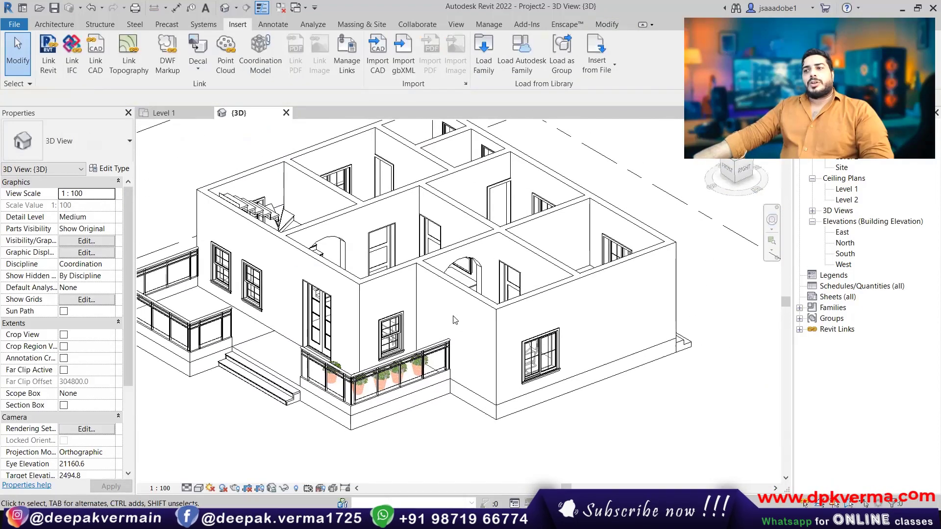
Switch the 3D view to Shaded style and select the linked house
{"action": "left_click", "coordinate": [198, 489]}
{"action": "left_click", "coordinate": [221, 447]}
{"action": "scroll", "coordinate": [434, 344], "scroll_direction": "down", "scroll_amount": 1}
{"action": "left_click", "coordinate": [496, 308]}
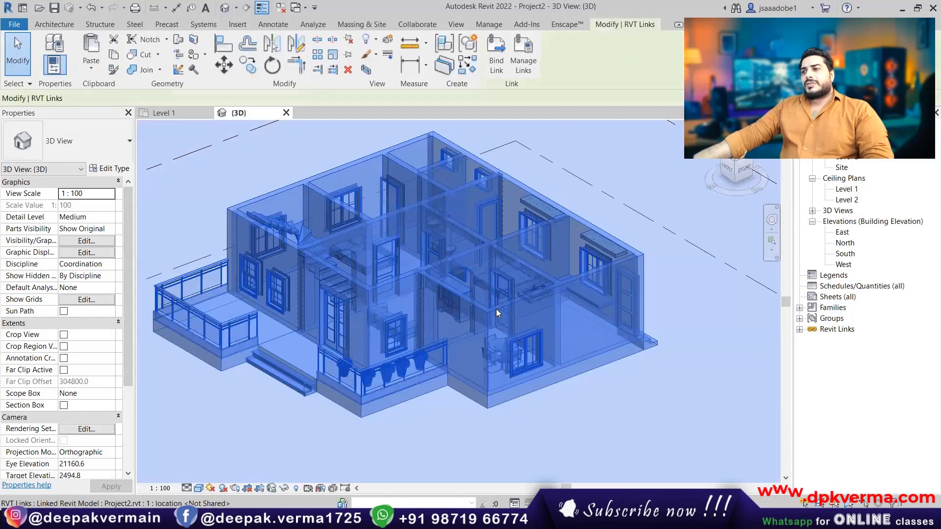
{"action": "scroll", "coordinate": [489, 307], "scroll_direction": "down", "scroll_amount": 1}
{"action": "scroll", "coordinate": [441, 303], "scroll_direction": "down", "scroll_amount": 3}
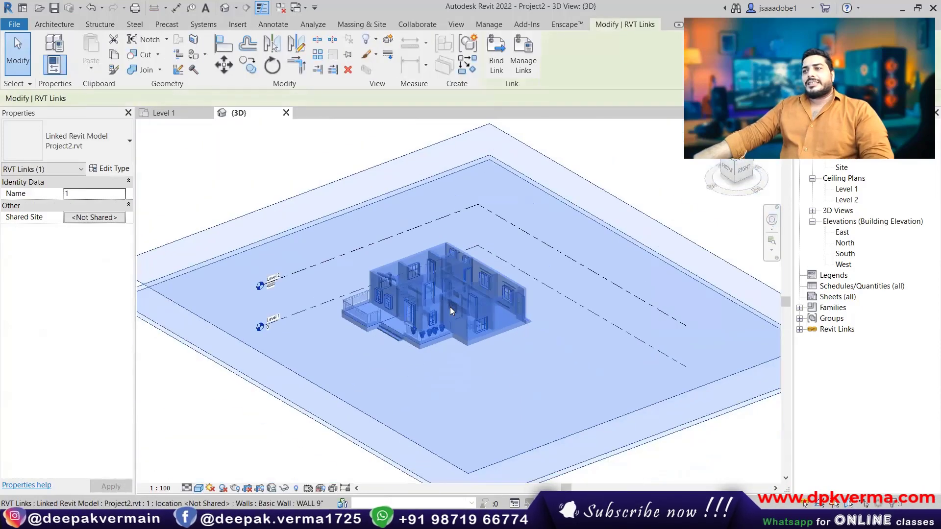
Delete the linked Project2.rvt house and dismiss the deletion warning
{"action": "left_click", "coordinate": [258, 153]}
{"action": "scroll", "coordinate": [476, 332], "scroll_direction": "down", "scroll_amount": 2}
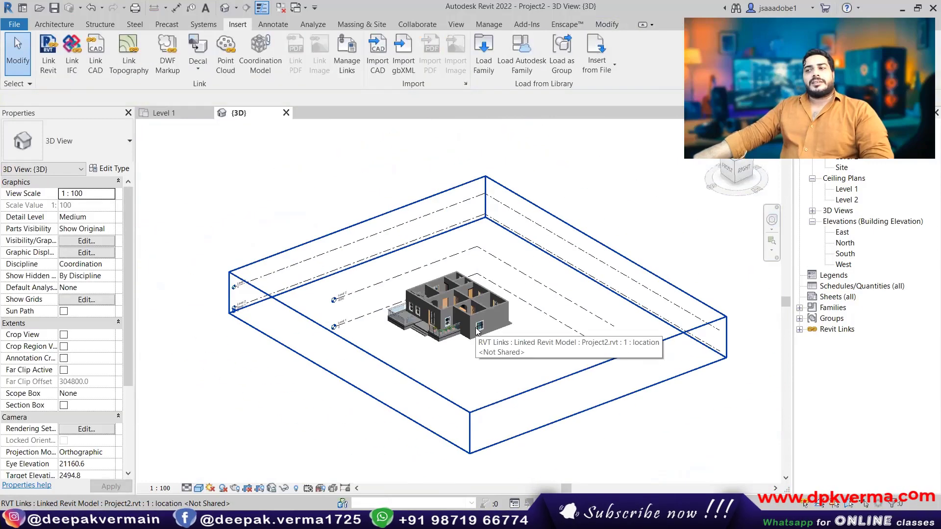
{"action": "left_click", "coordinate": [468, 324]}
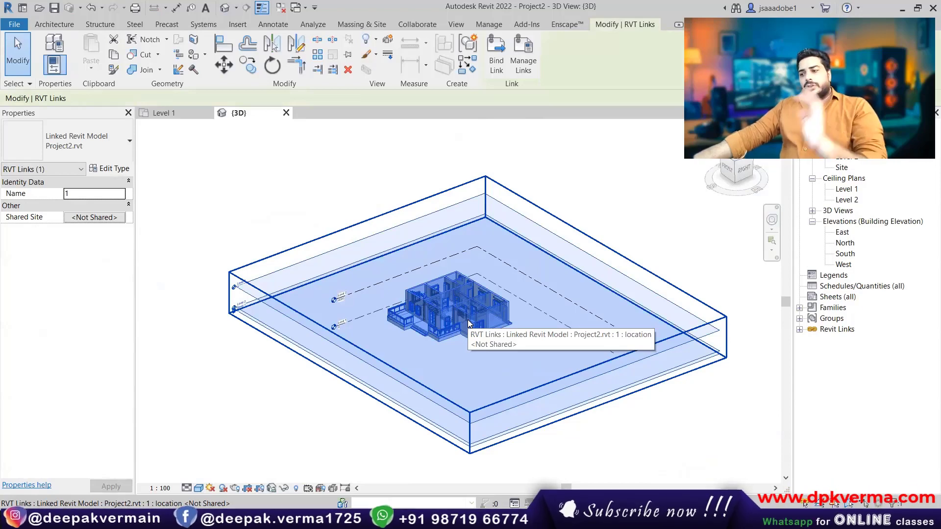
{"action": "key", "text": "Delete"}
{"action": "left_click", "coordinate": [839, 494]}
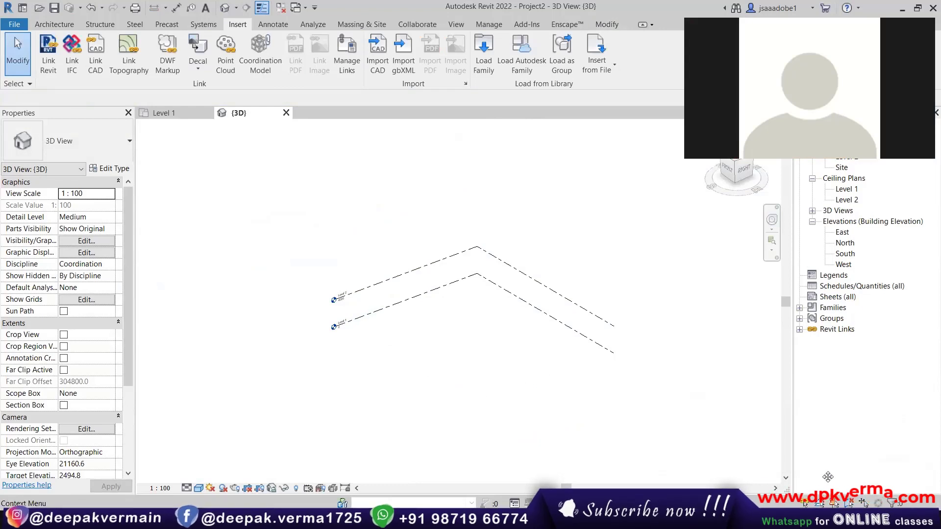
Return to the Level 1 plan, then review and close the Manage Links list
{"action": "double_click", "coordinate": [847, 148]}
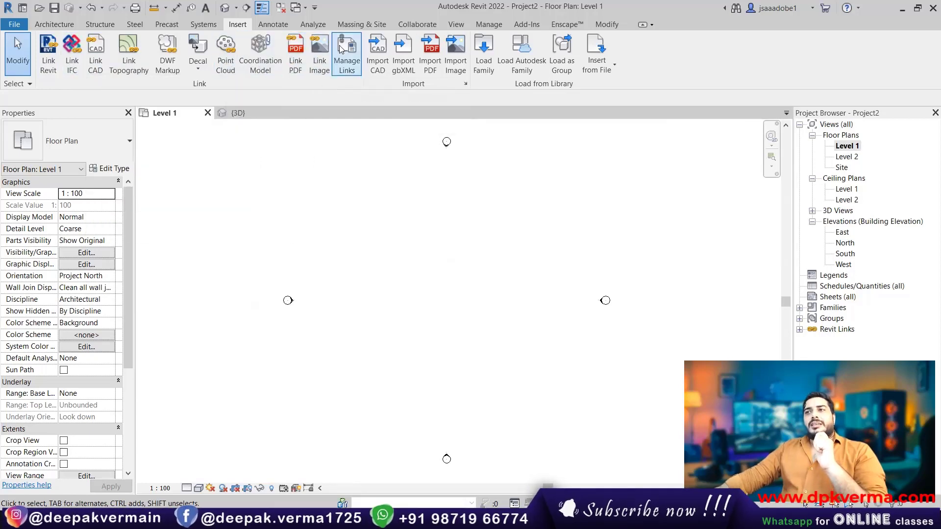
{"action": "left_click", "coordinate": [338, 62]}
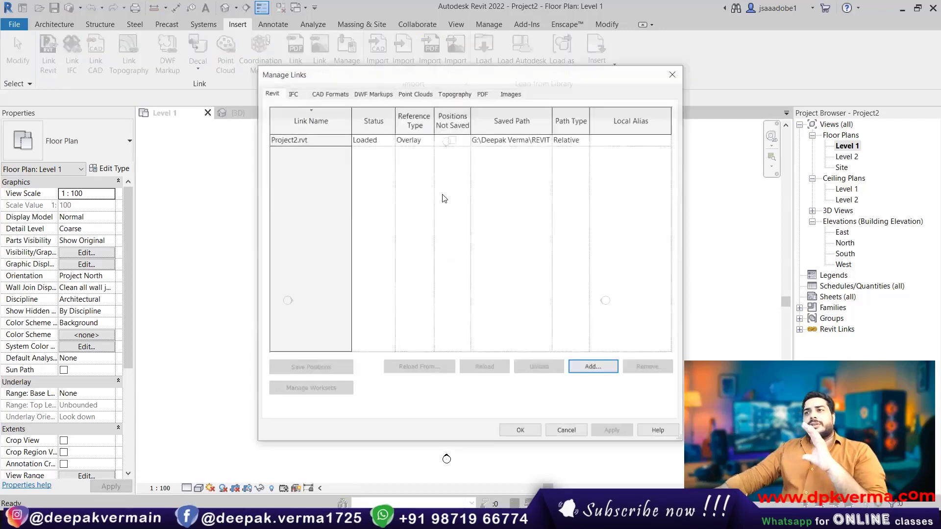
{"action": "left_click", "coordinate": [674, 74]}
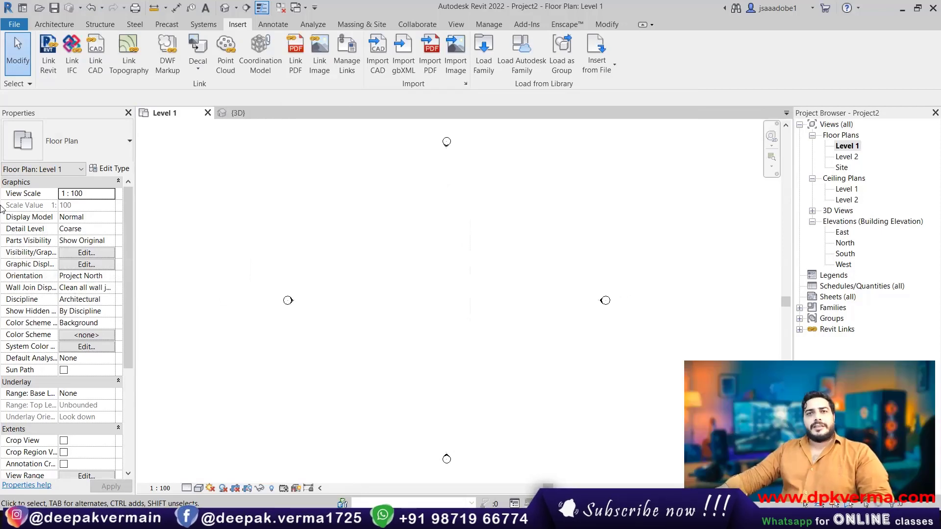
Start architectural walls to draw a box of Generic - 200mm walls on Level 1
{"action": "left_click", "coordinate": [208, 72]}
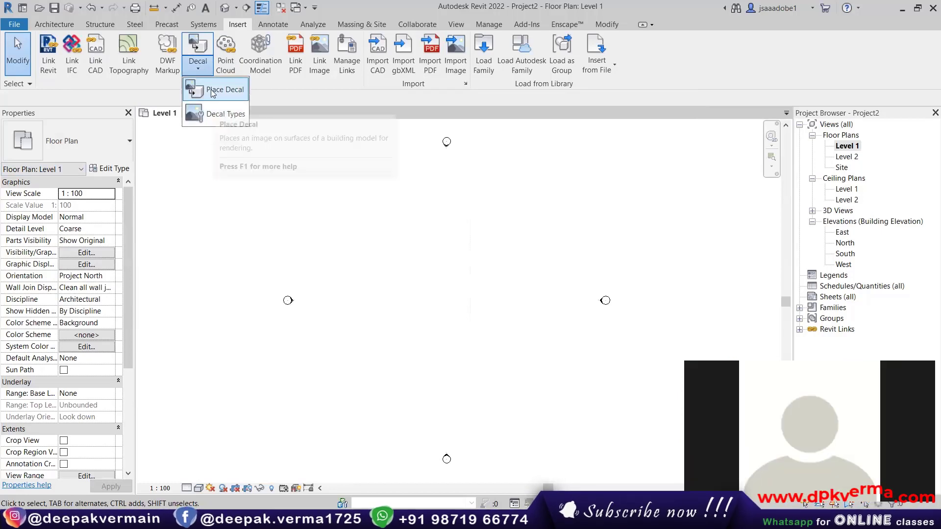
{"action": "left_click", "coordinate": [42, 25]}
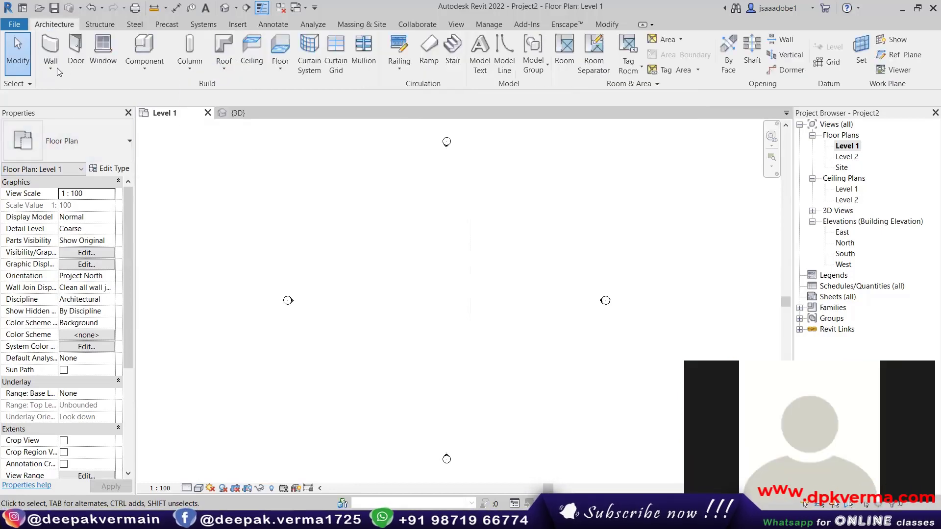
{"action": "left_click", "coordinate": [51, 69]}
{"action": "left_click", "coordinate": [73, 88]}
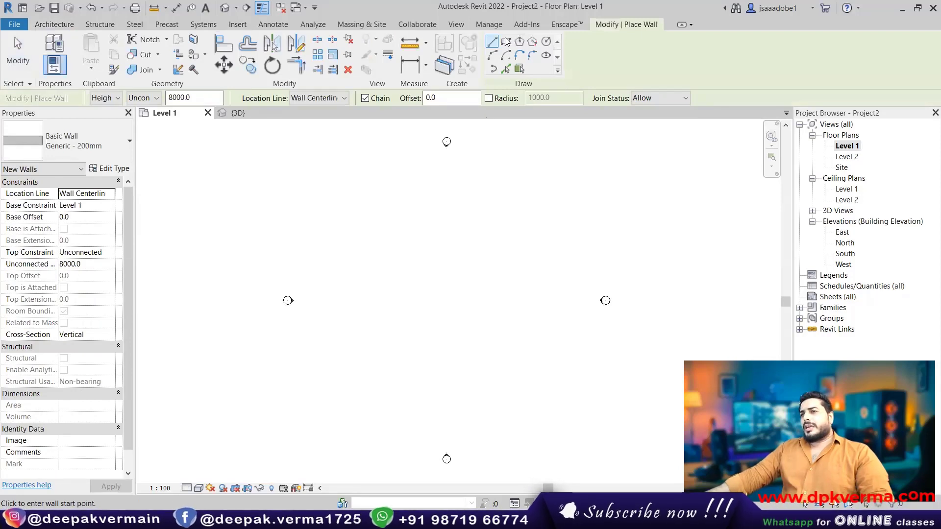
View the wall box in 3D, orbiting and panning for a closer look
{"action": "left_click", "coordinate": [225, 7]}
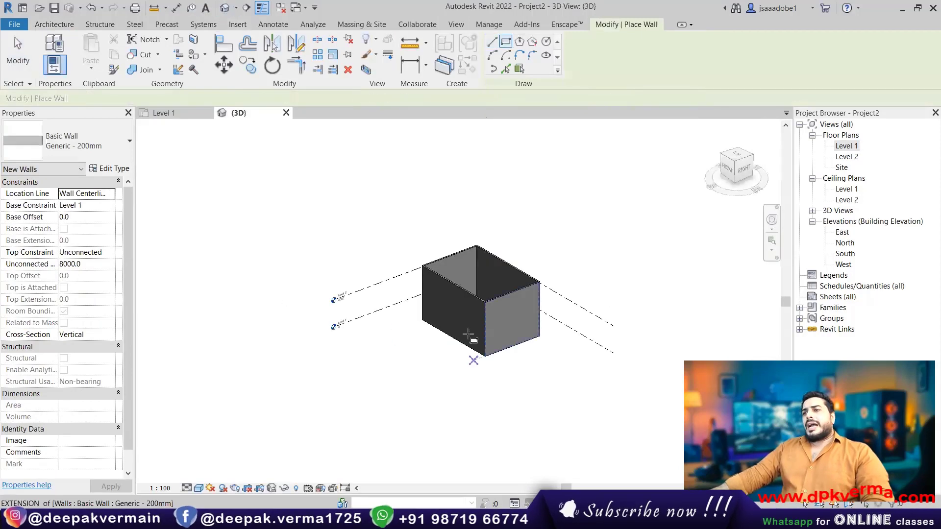
{"action": "scroll", "coordinate": [476, 322], "scroll_direction": "up", "scroll_amount": 3}
{"action": "scroll", "coordinate": [476, 322], "scroll_direction": "up", "scroll_amount": 3}
{"action": "scroll", "coordinate": [460, 309], "scroll_direction": "up", "scroll_amount": 1}
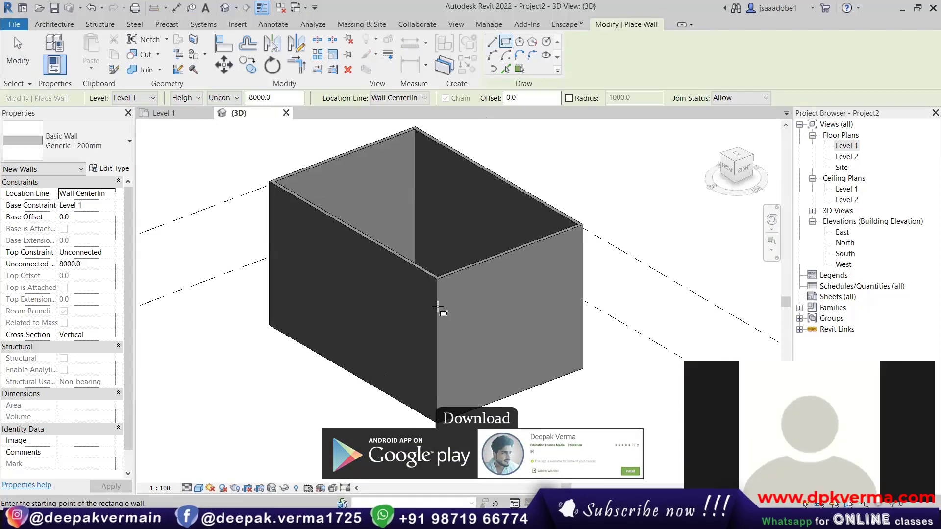
{"action": "middle_click_drag", "start_coordinate": [435, 297], "coordinate": [355, 289], "text": "shift"}
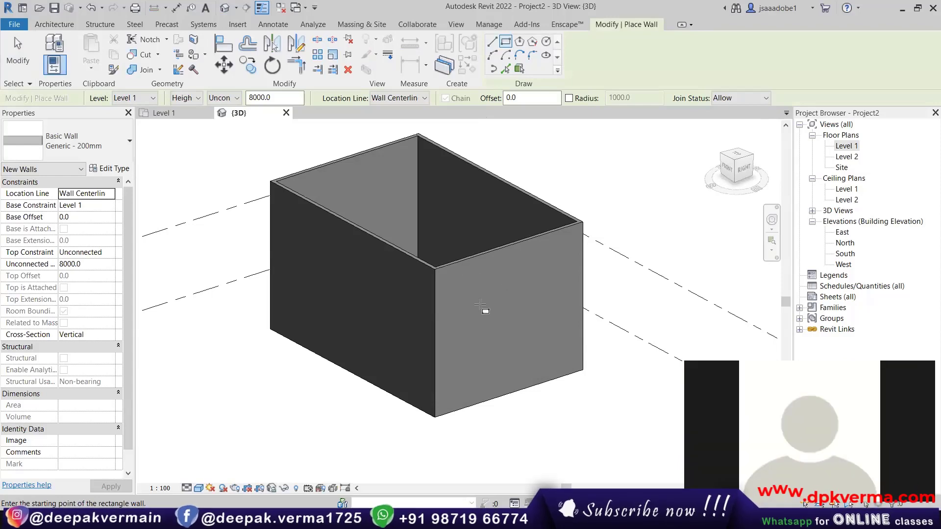
{"action": "scroll", "coordinate": [470, 295], "scroll_direction": "up", "scroll_amount": 2}
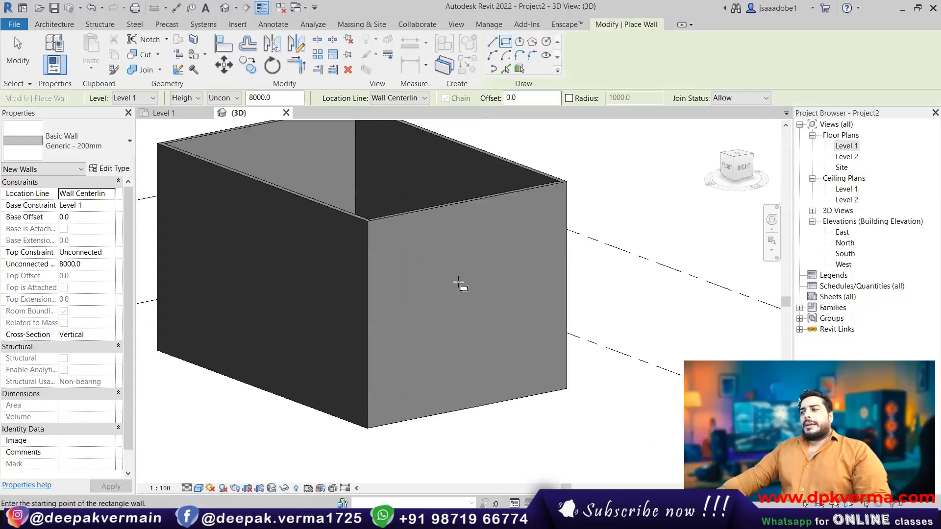
{"action": "middle_click_drag", "start_coordinate": [435, 292], "coordinate": [373, 317]}
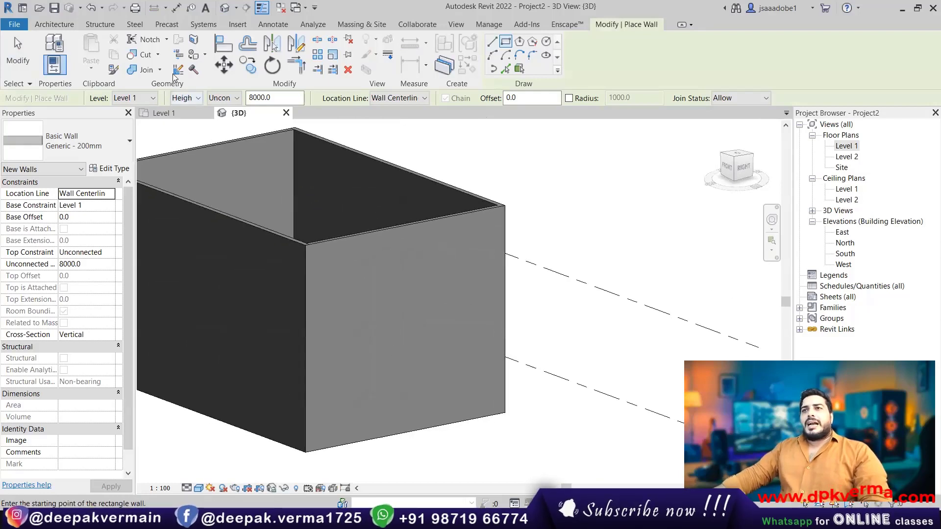
{"action": "left_click", "coordinate": [239, 26]}
Create a new decal type named 1 and browse for its source image
{"action": "left_click", "coordinate": [198, 71]}
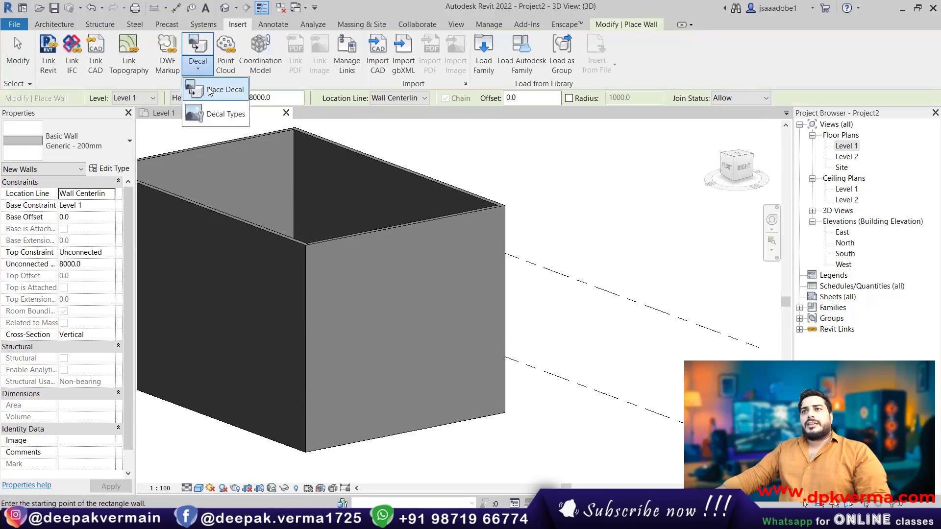
{"action": "left_click", "coordinate": [207, 87]}
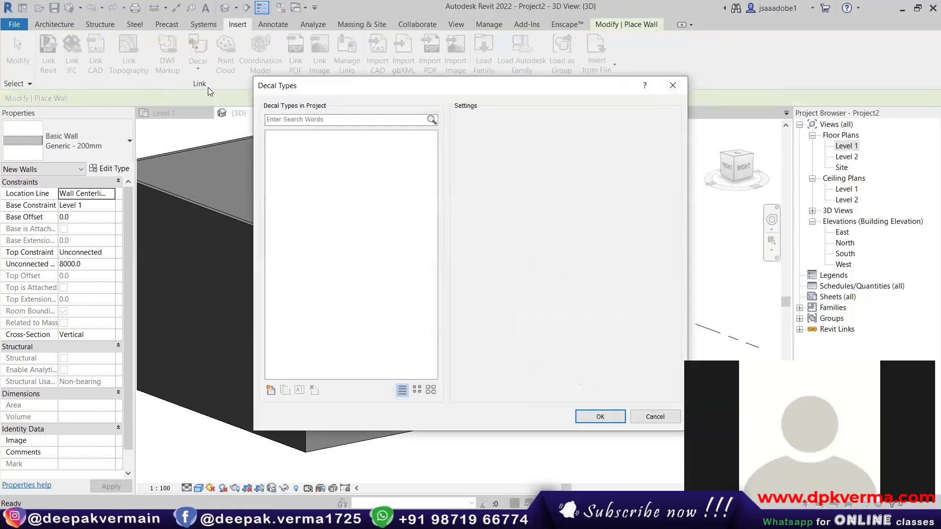
{"action": "left_click_drag", "start_coordinate": [293, 87], "coordinate": [250, 59]}
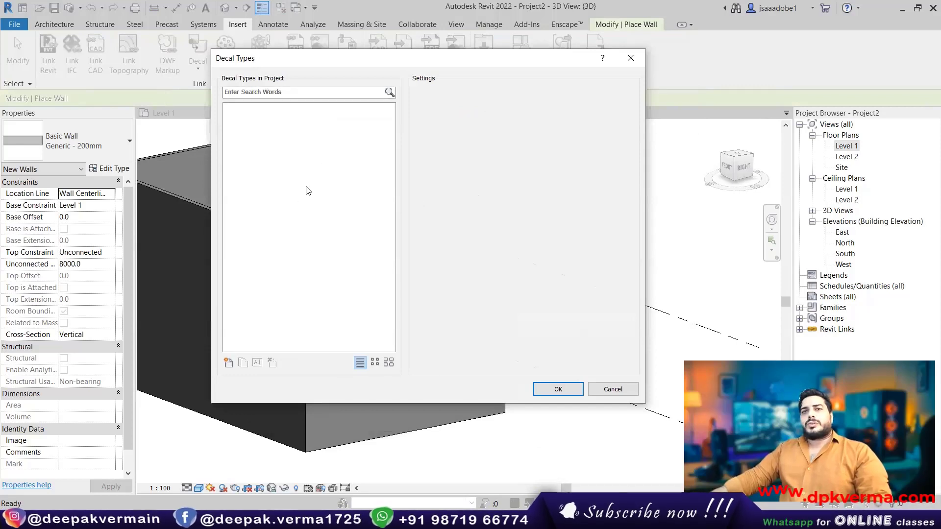
{"action": "left_click", "coordinate": [227, 364]}
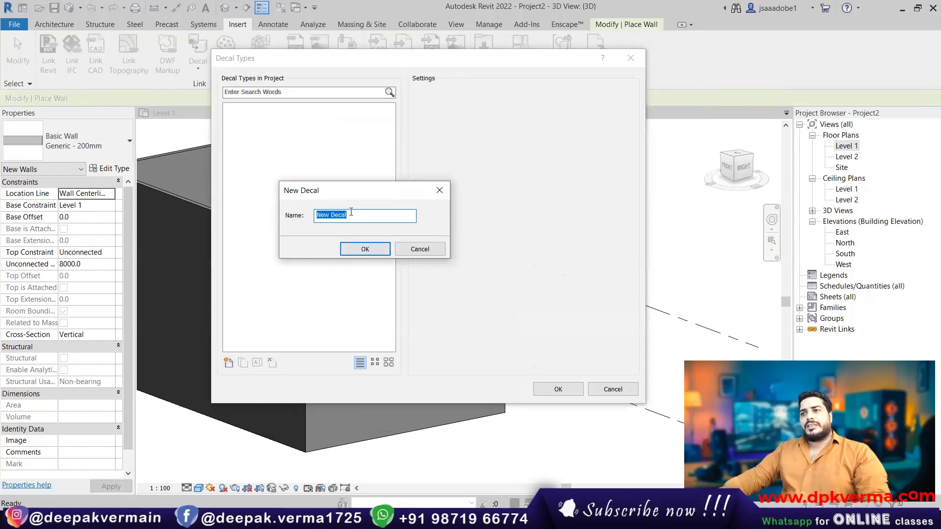
{"action": "left_click", "coordinate": [365, 250]}
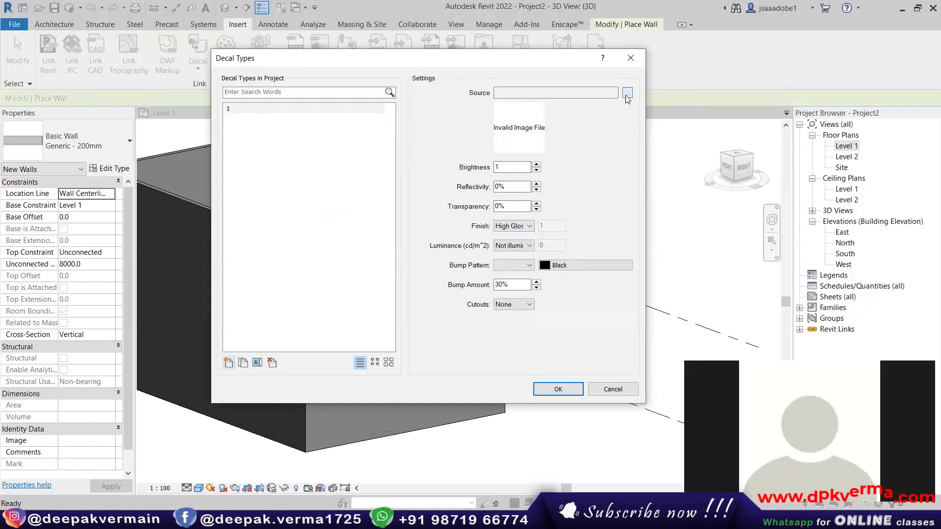
{"action": "left_click", "coordinate": [626, 94]}
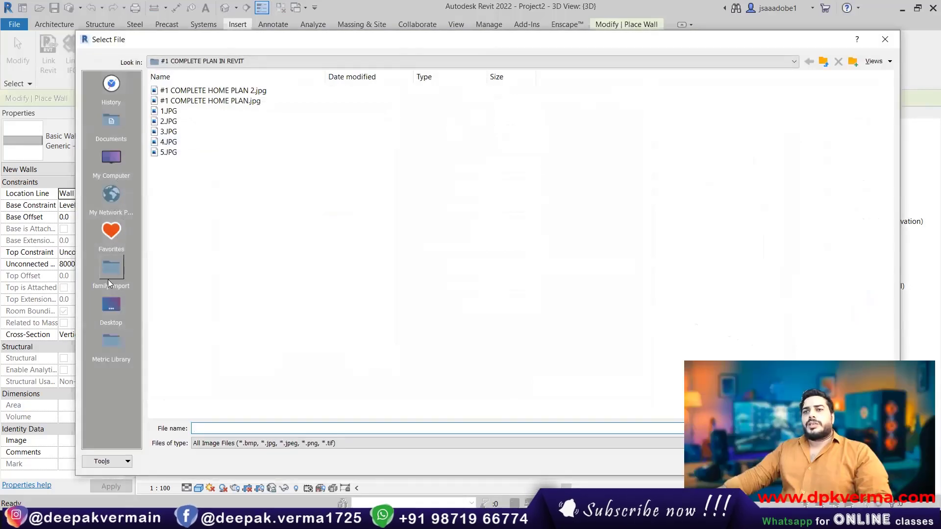
Choose 3D View 1.jpg from the Desktop as decal type 1's source image
{"action": "left_click", "coordinate": [109, 316]}
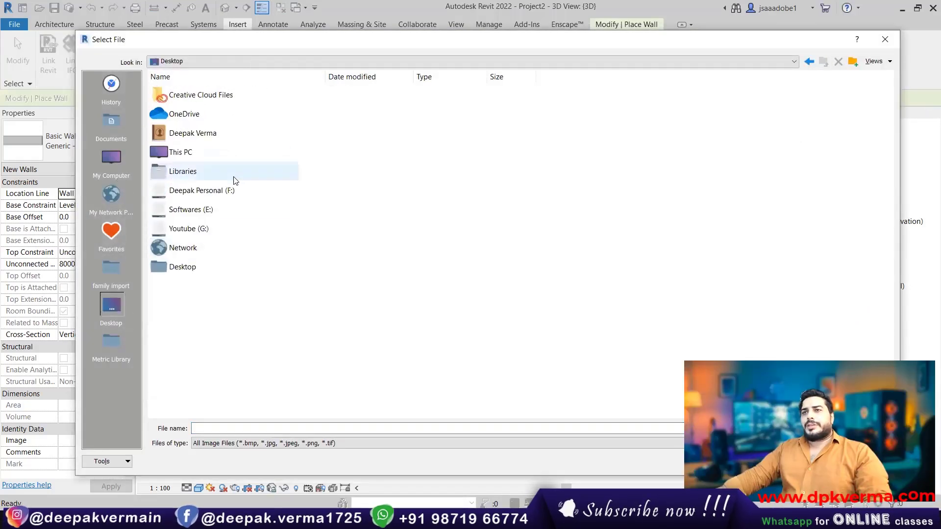
{"action": "scroll", "coordinate": [234, 181], "scroll_direction": "up", "scroll_amount": 2, "text": "ctrl"}
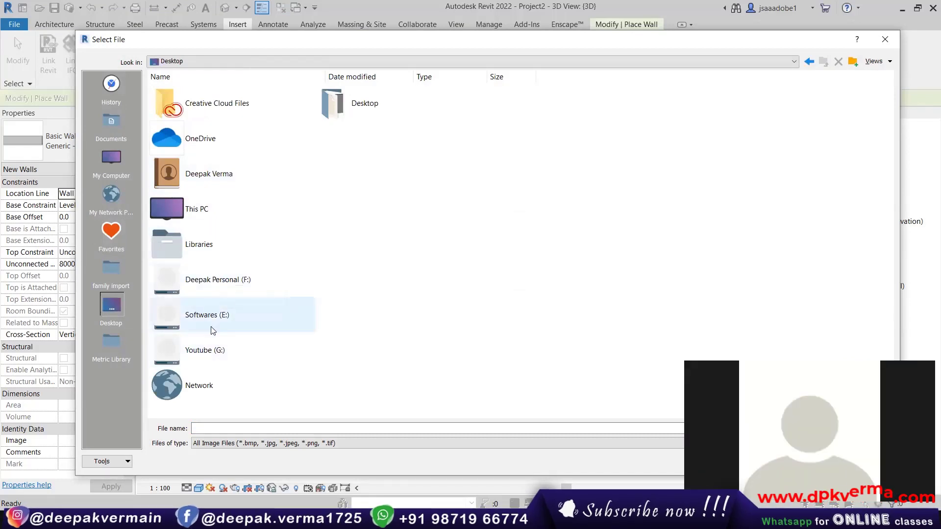
{"action": "left_click", "coordinate": [345, 77]}
{"action": "double_click", "coordinate": [230, 111]}
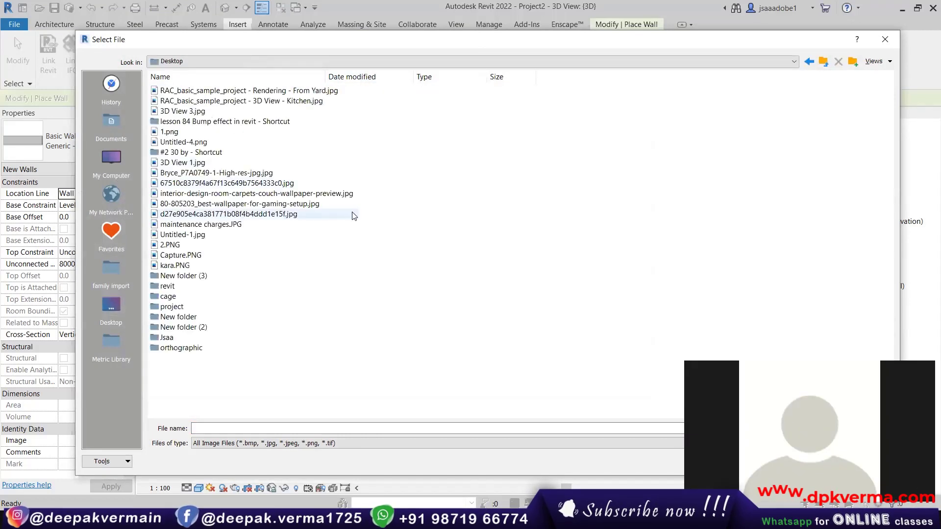
{"action": "scroll", "coordinate": [364, 237], "scroll_direction": "up", "scroll_amount": 1, "text": "ctrl"}
{"action": "scroll", "coordinate": [364, 237], "scroll_direction": "up", "scroll_amount": 1, "text": "ctrl"}
{"action": "scroll", "coordinate": [364, 237], "scroll_direction": "up", "scroll_amount": 1, "text": "ctrl"}
{"action": "scroll", "coordinate": [368, 234], "scroll_direction": "up", "scroll_amount": 1, "text": "ctrl"}
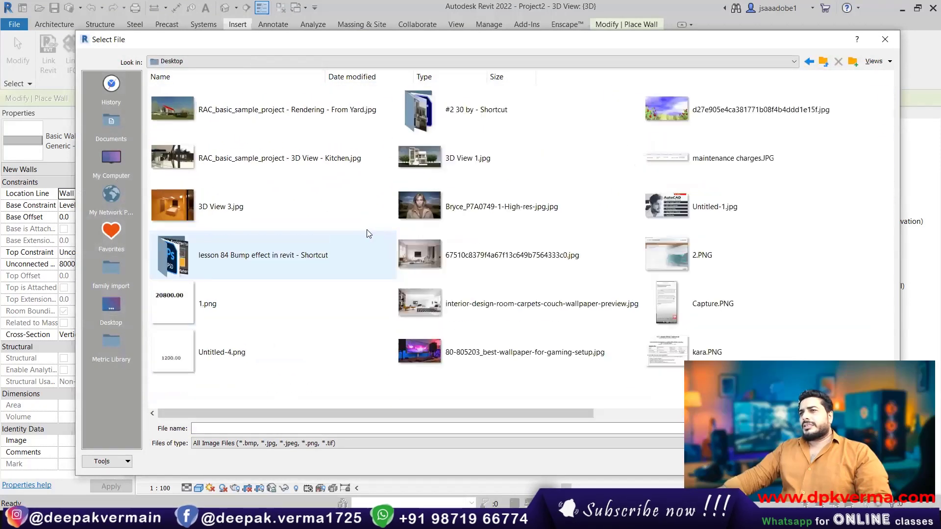
{"action": "scroll", "coordinate": [378, 235], "scroll_direction": "up", "scroll_amount": 1, "text": "ctrl"}
{"action": "scroll", "coordinate": [437, 219], "scroll_direction": "up", "scroll_amount": 1, "text": "ctrl"}
{"action": "left_click", "coordinate": [437, 217]}
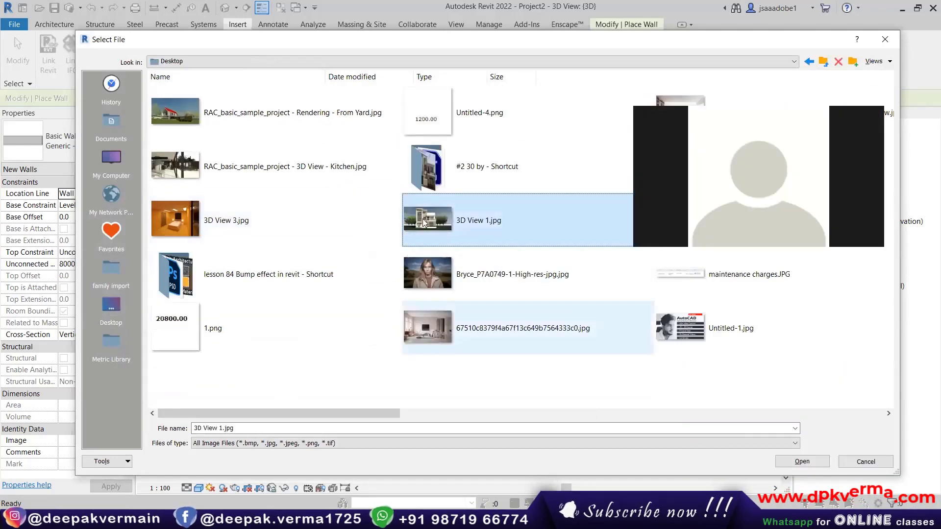
{"action": "left_click", "coordinate": [802, 460]}
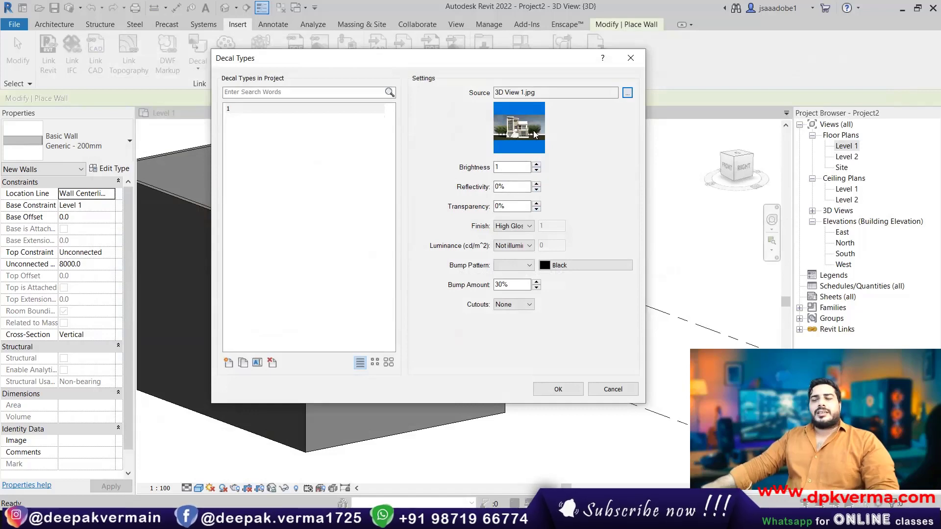
{"action": "left_click", "coordinate": [537, 165]}
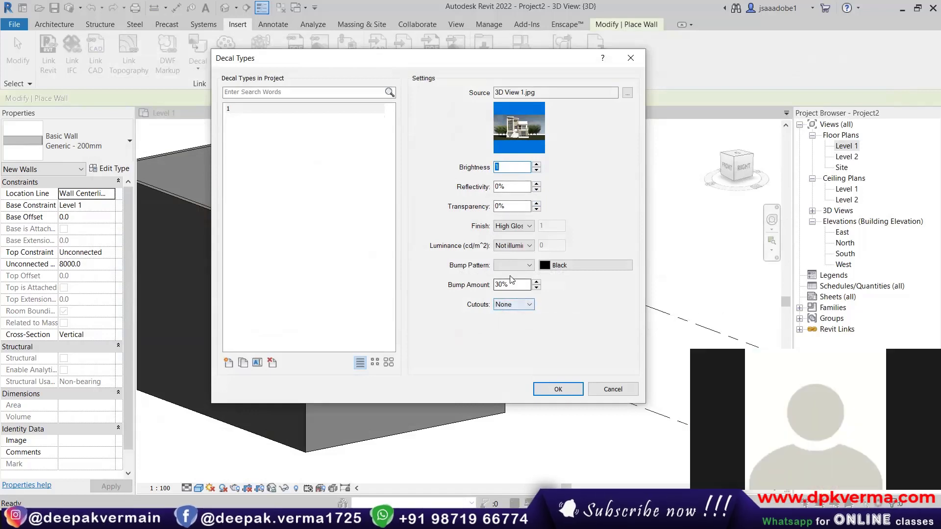
{"action": "left_click", "coordinate": [512, 266]}
{"action": "left_click", "coordinate": [560, 269]}
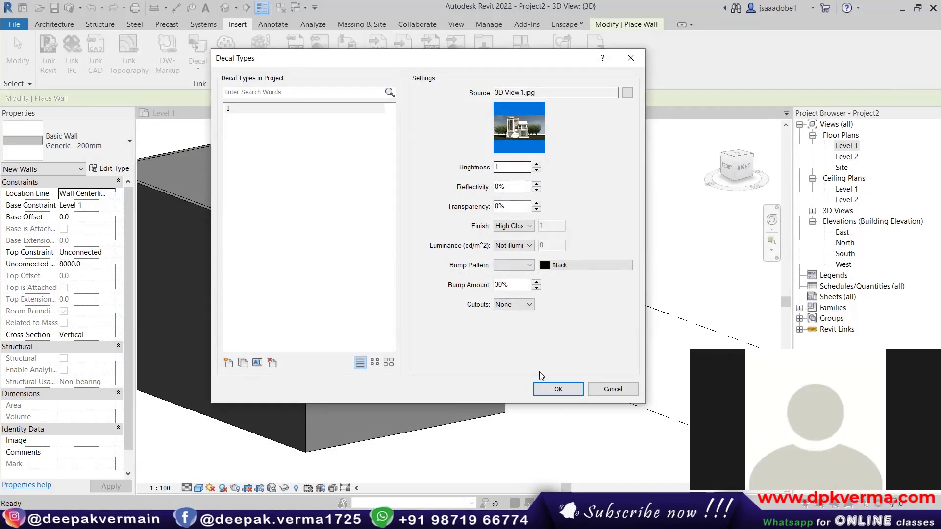
Place decal 1 on the wall box's front face
{"action": "left_click", "coordinate": [556, 388]}
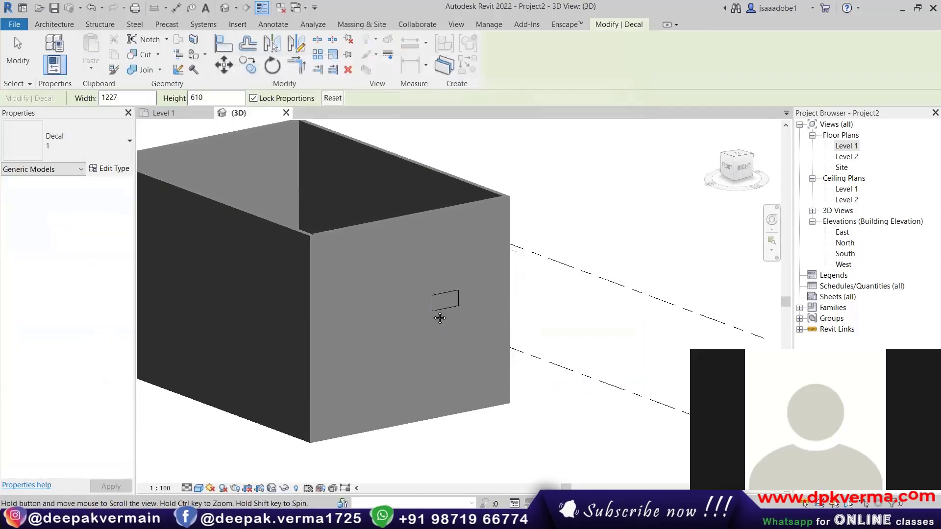
{"action": "scroll", "coordinate": [416, 314], "scroll_direction": "up", "scroll_amount": 2}
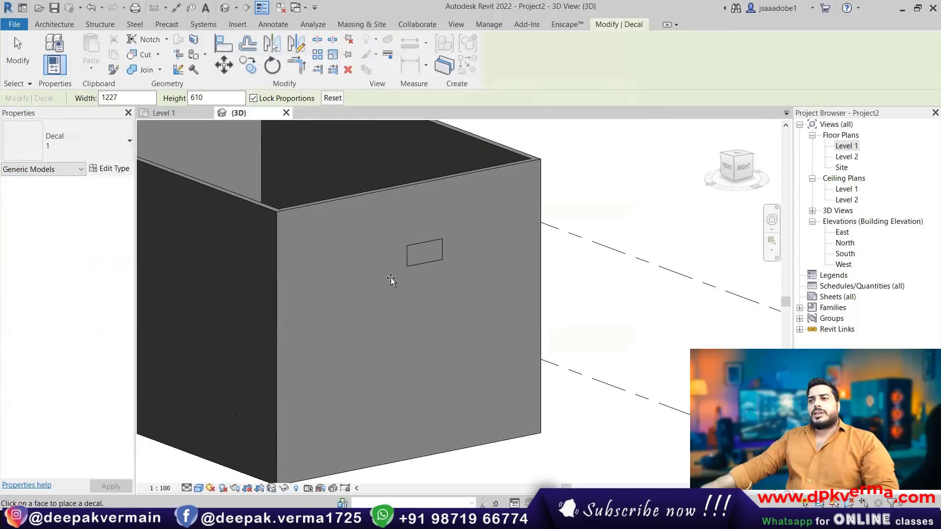
{"action": "left_click", "coordinate": [325, 263]}
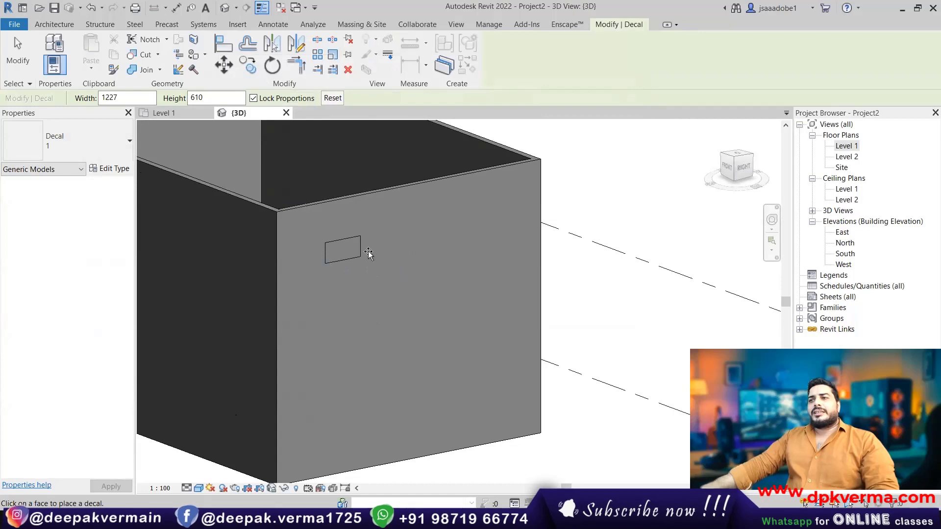
{"action": "left_click", "coordinate": [439, 287]}
{"action": "scroll", "coordinate": [439, 287], "scroll_direction": "down", "scroll_amount": 1}
{"action": "left_click", "coordinate": [362, 260]}
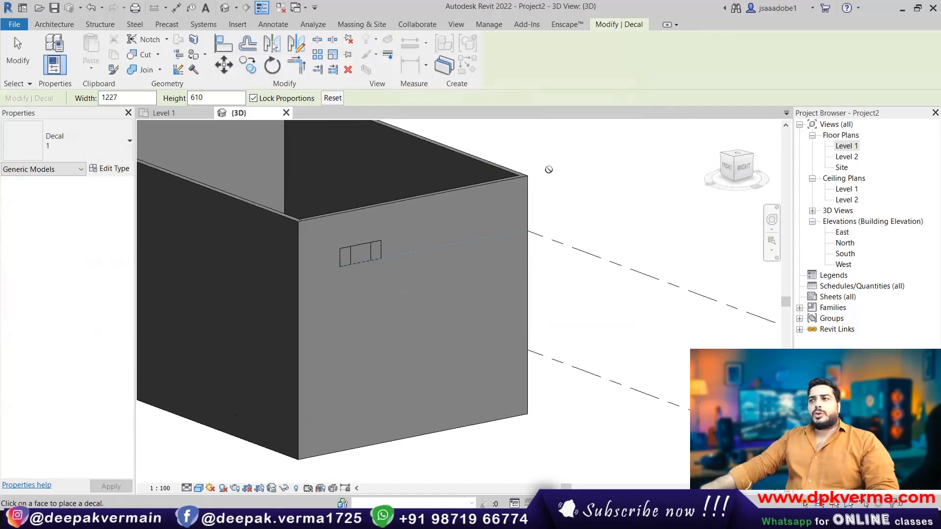
End decal placement, switch to Realistic visual style and select the decal
{"action": "right_click", "coordinate": [563, 169]}
{"action": "left_click", "coordinate": [581, 175]}
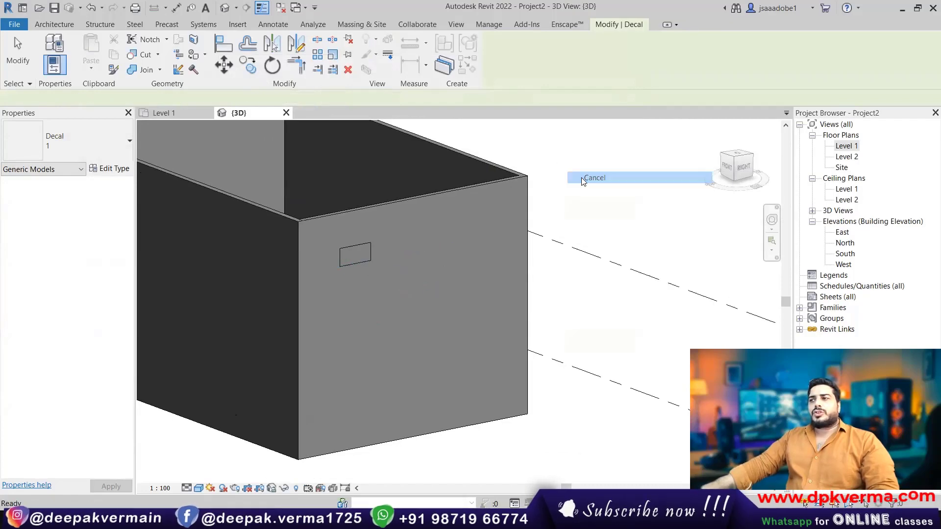
{"action": "right_click", "coordinate": [654, 177]}
{"action": "left_click", "coordinate": [677, 185]}
{"action": "middle_click_drag", "start_coordinate": [475, 301], "coordinate": [430, 284]}
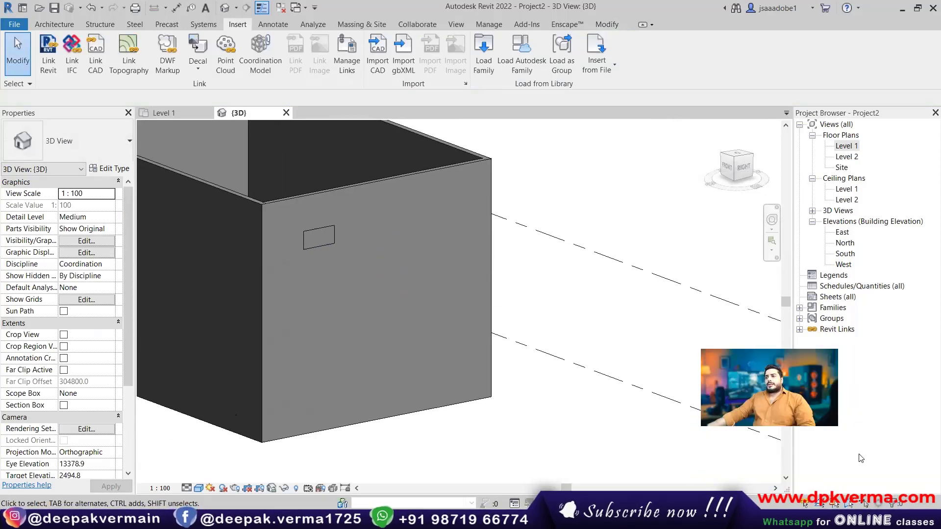
{"action": "left_click", "coordinate": [198, 488]}
{"action": "left_click", "coordinate": [222, 477]}
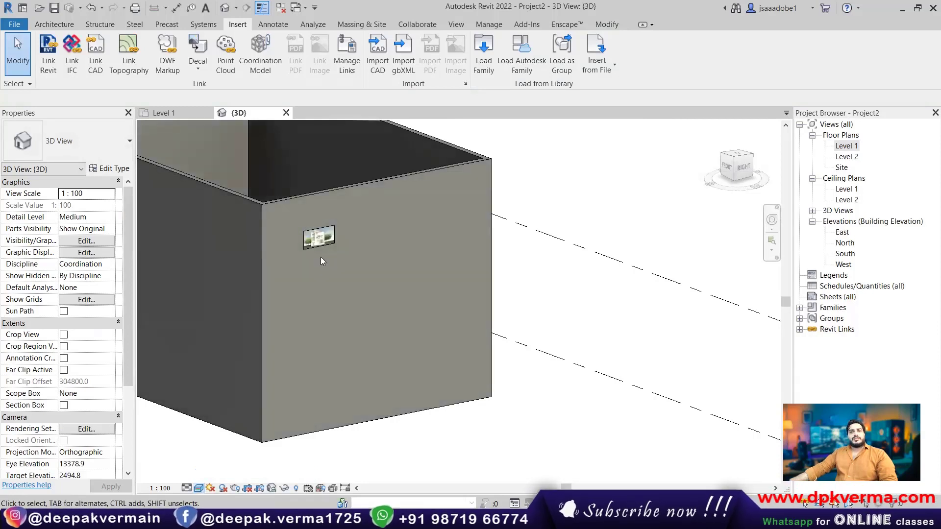
{"action": "left_click", "coordinate": [321, 245]}
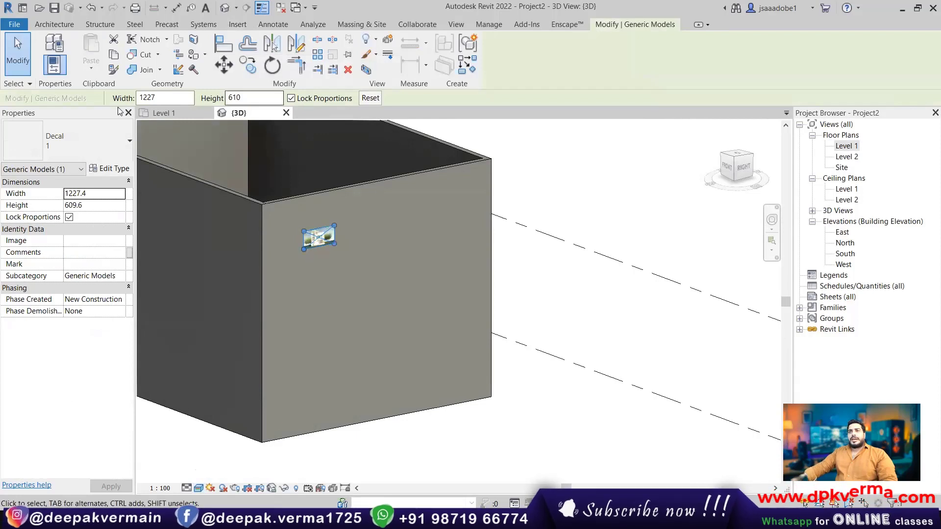
Resize the first rendering decal across the wall to about 3358 by 1668
{"action": "left_click", "coordinate": [240, 98]}
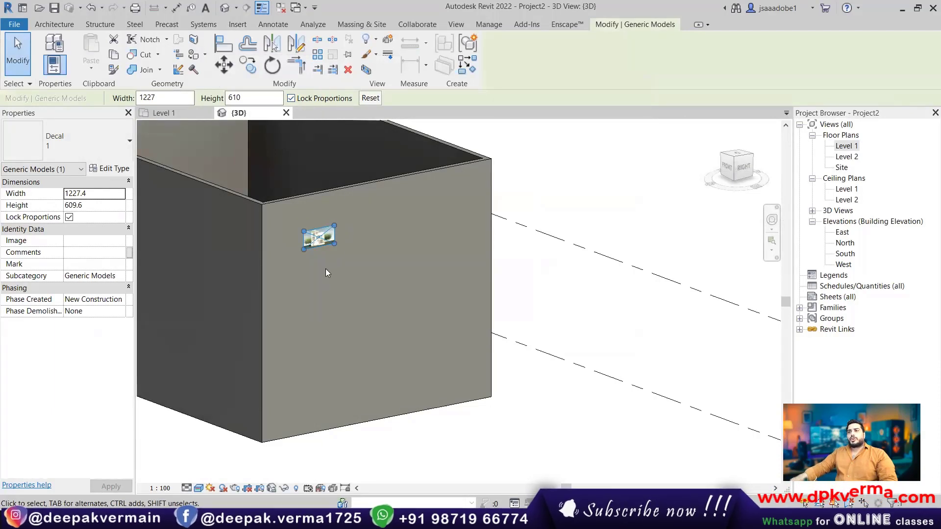
{"action": "left_click_drag", "start_coordinate": [334, 244], "coordinate": [460, 309]}
{"action": "mouse_move", "coordinate": [303, 333]}
{"action": "left_mouse_down"}
{"action": "mouse_move", "coordinate": [276, 365]}
{"action": "mouse_move", "coordinate": [275, 357]}
{"action": "left_mouse_up"}
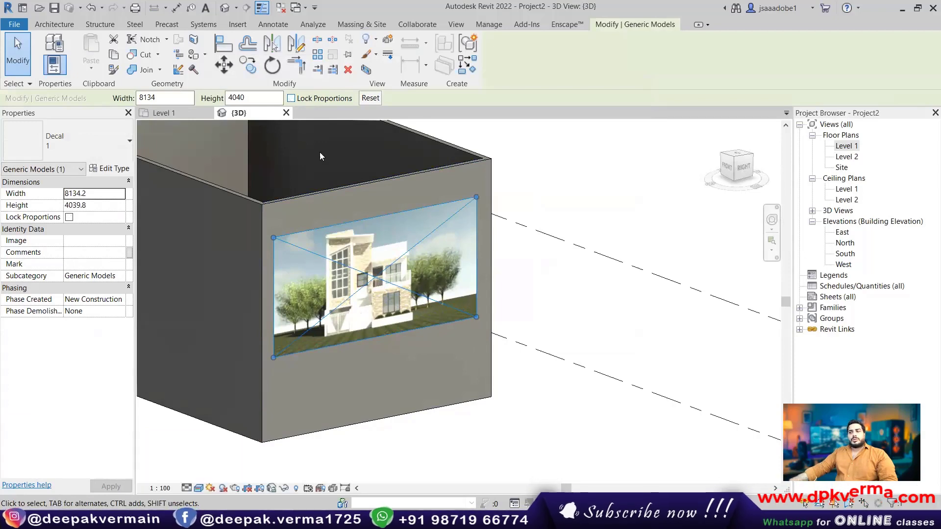
{"action": "mouse_move", "coordinate": [476, 326]}
{"action": "left_mouse_down"}
{"action": "mouse_move", "coordinate": [390, 336]}
{"action": "mouse_move", "coordinate": [435, 299]}
{"action": "left_mouse_up"}
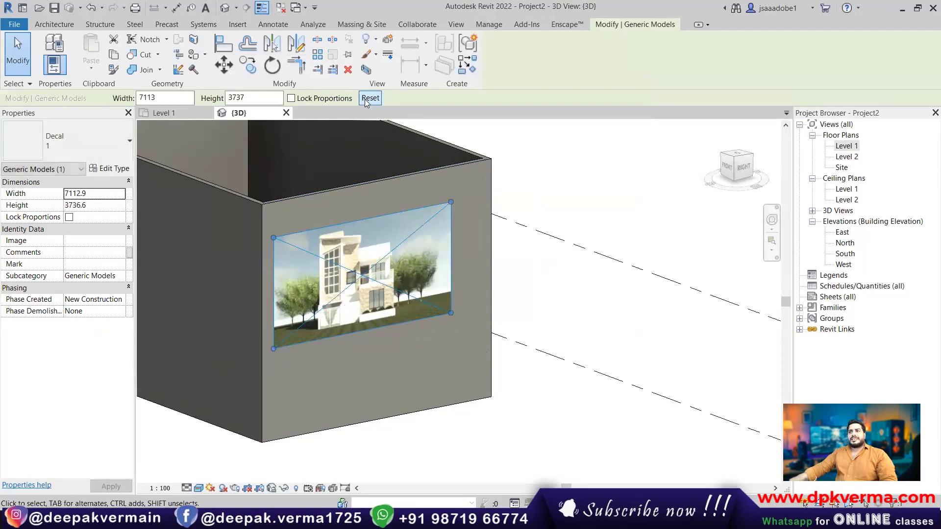
{"action": "left_click", "coordinate": [370, 98]}
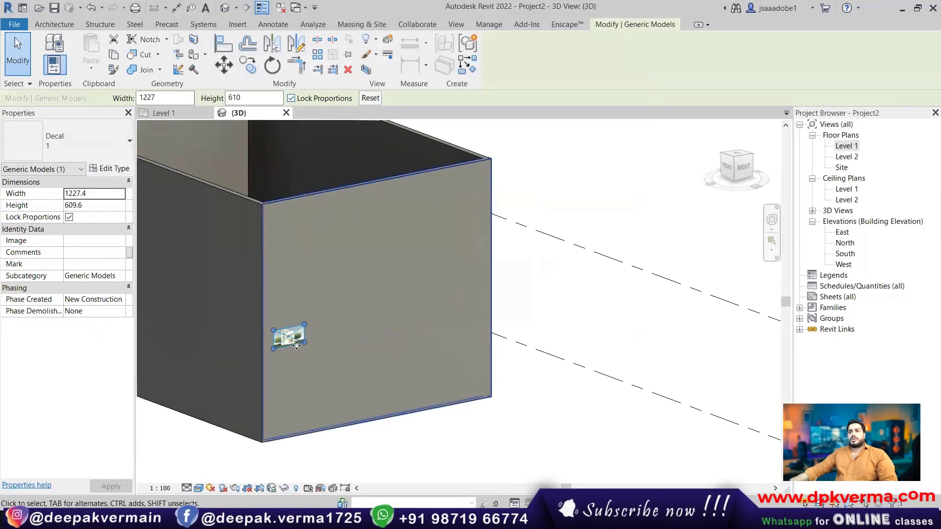
{"action": "left_click_drag", "start_coordinate": [306, 325], "coordinate": [444, 213]}
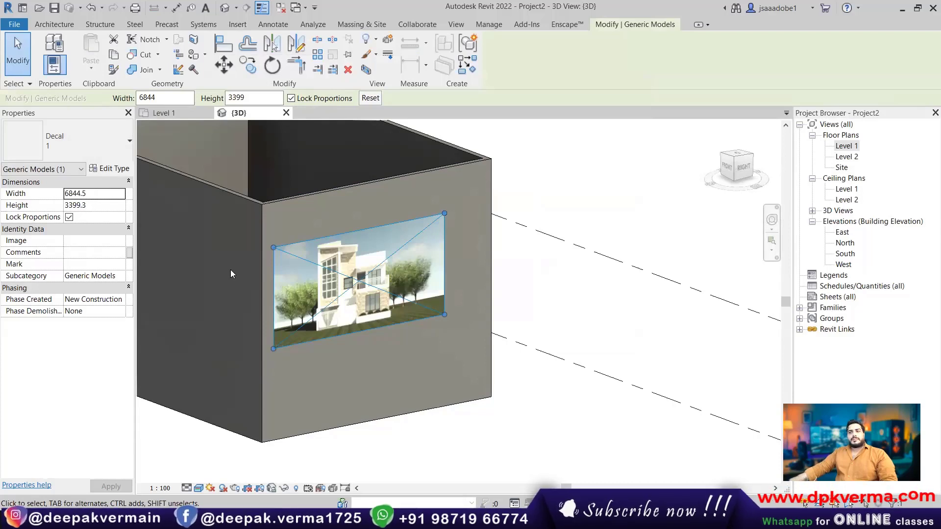
{"action": "left_click", "coordinate": [541, 267]}
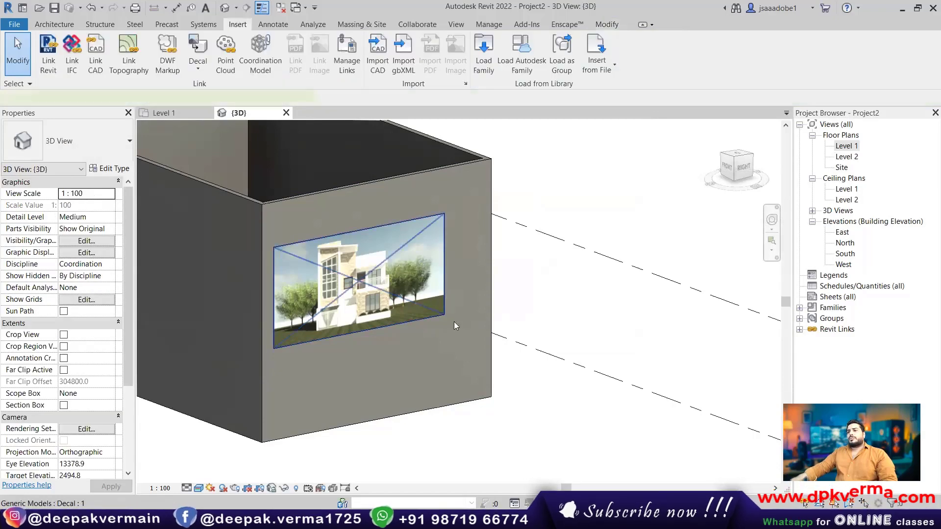
{"action": "left_click_drag", "start_coordinate": [447, 316], "coordinate": [357, 280]}
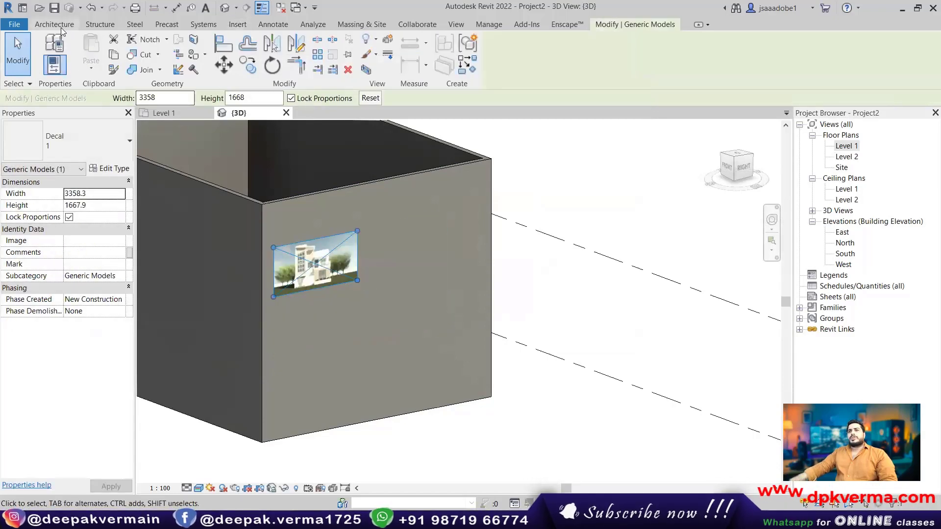
{"action": "left_click", "coordinate": [60, 27]}
Place a second decal and enlarge it to 3276 by 1627 beside the first
{"action": "left_click", "coordinate": [235, 26]}
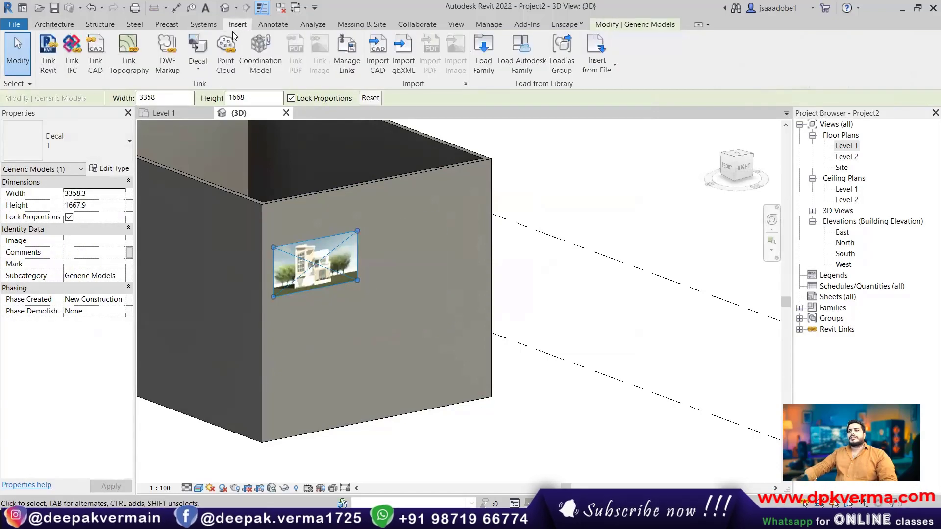
{"action": "left_click", "coordinate": [201, 71]}
{"action": "left_click", "coordinate": [210, 90]}
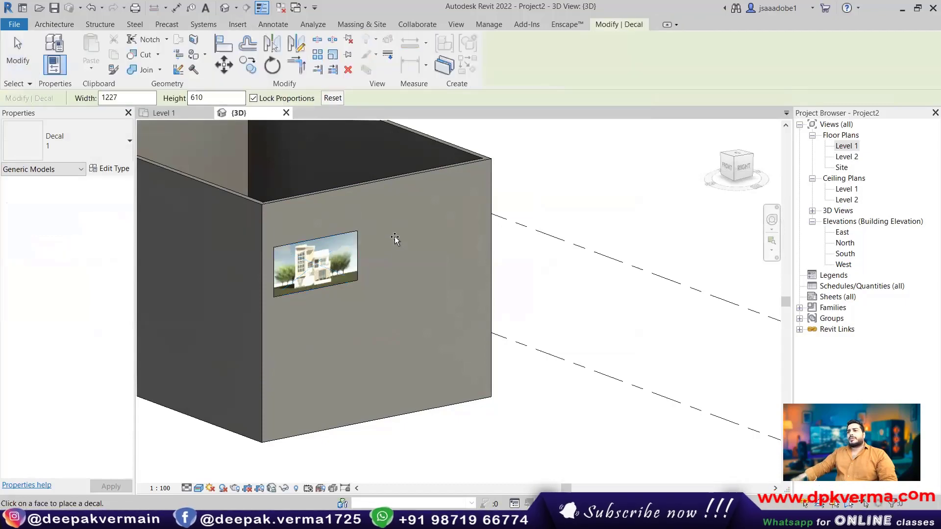
{"action": "right_click", "coordinate": [523, 175]}
{"action": "left_click", "coordinate": [529, 181]}
{"action": "right_click", "coordinate": [528, 177]}
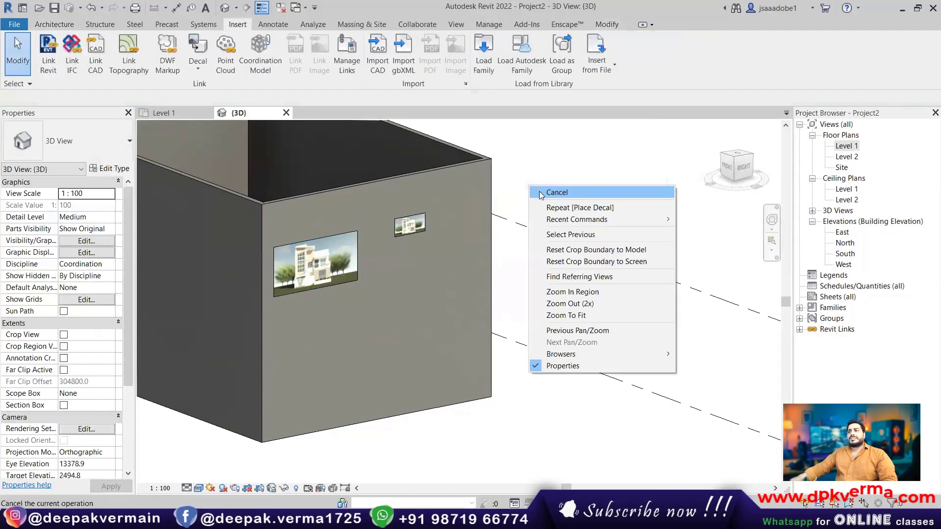
{"action": "left_click", "coordinate": [534, 183]}
{"action": "left_click", "coordinate": [421, 230]}
{"action": "left_click_drag", "start_coordinate": [428, 230], "coordinate": [472, 265]}
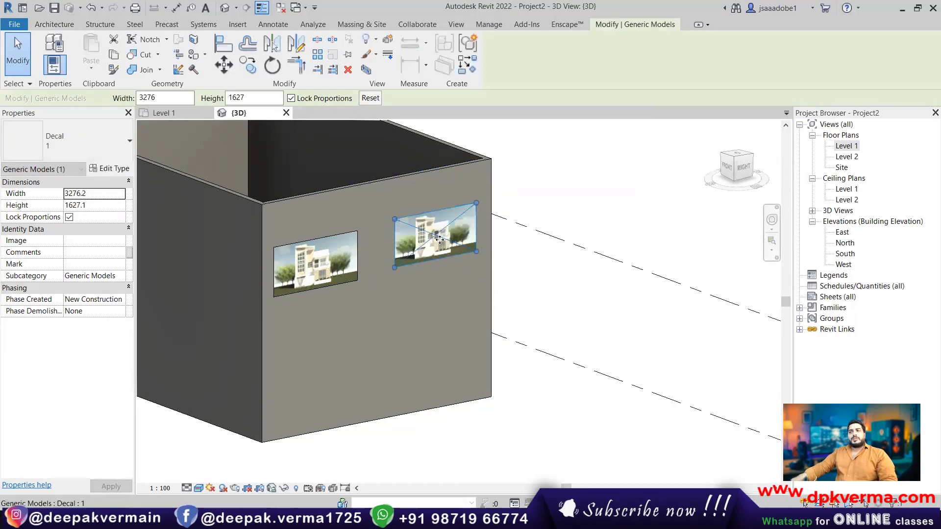
{"action": "left_click_drag", "start_coordinate": [435, 233], "coordinate": [422, 241]}
{"action": "left_click", "coordinate": [577, 216]}
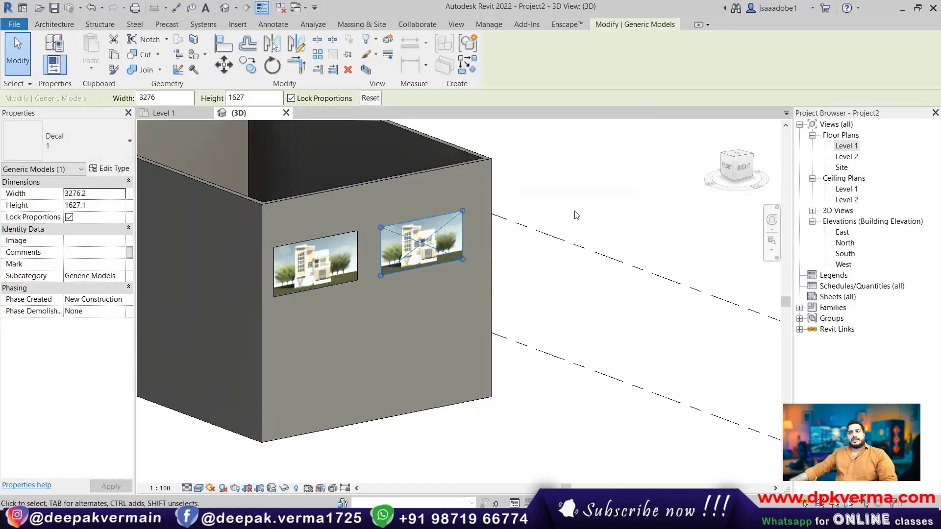
Create a new decal type named 2 in Decal Types
{"action": "left_click", "coordinate": [198, 66]}
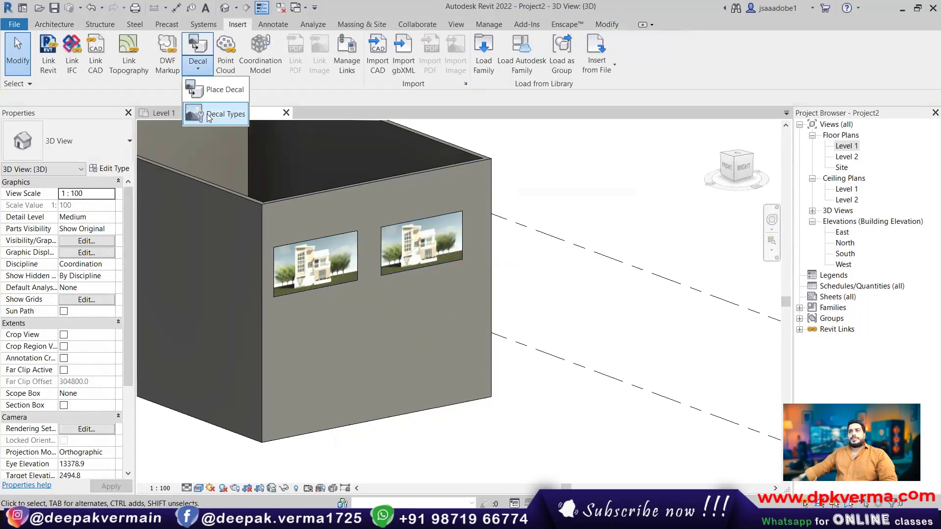
{"action": "left_click", "coordinate": [227, 114]}
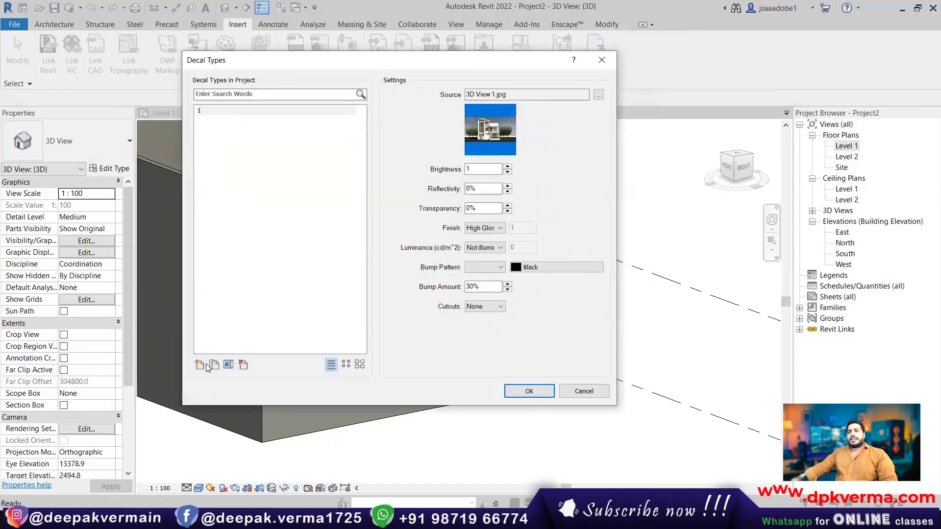
{"action": "left_click", "coordinate": [200, 365]}
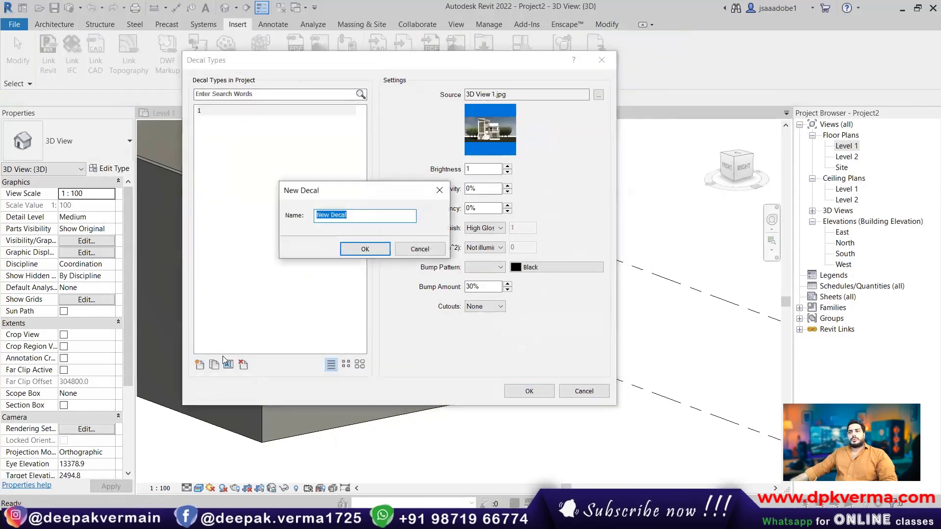
{"action": "type", "text": "2"}
{"action": "left_click", "coordinate": [365, 249]}
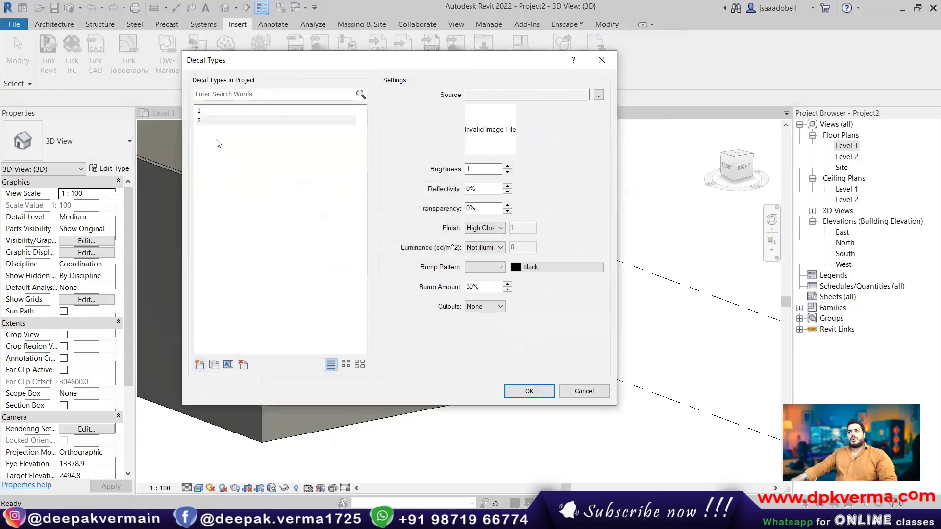
Set decal 2's source to RAC_basic_sample_project - Rendering - From Yard.jpg and confirm
{"action": "left_click", "coordinate": [598, 94]}
{"action": "right_click", "coordinate": [495, 192]}
{"action": "mouse_move", "coordinate": [522, 201]}
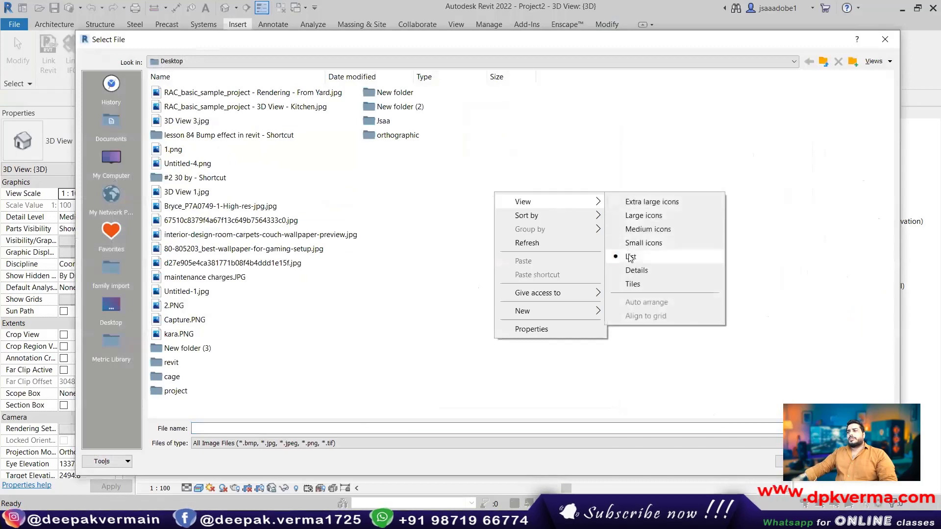
{"action": "left_click", "coordinate": [640, 216]}
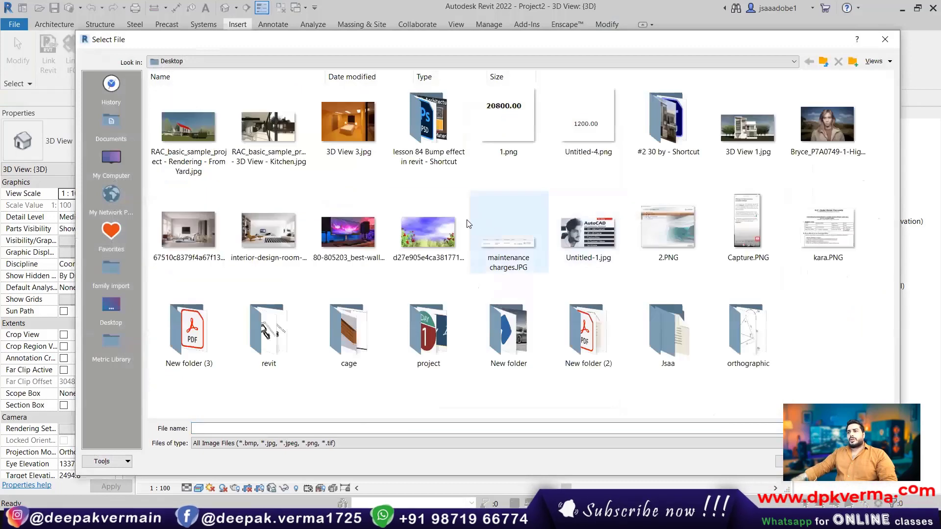
{"action": "left_click", "coordinate": [351, 223]}
{"action": "left_click", "coordinate": [220, 132]}
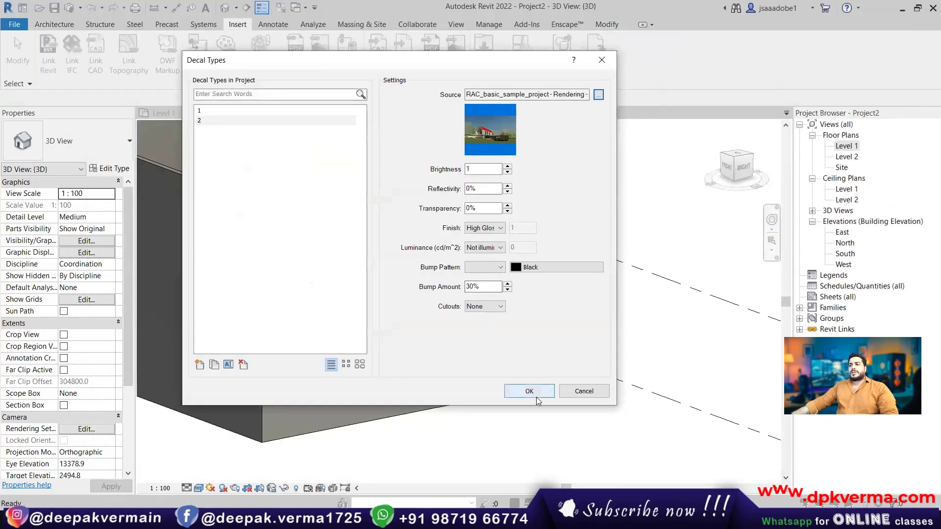
{"action": "left_click", "coordinate": [533, 393]}
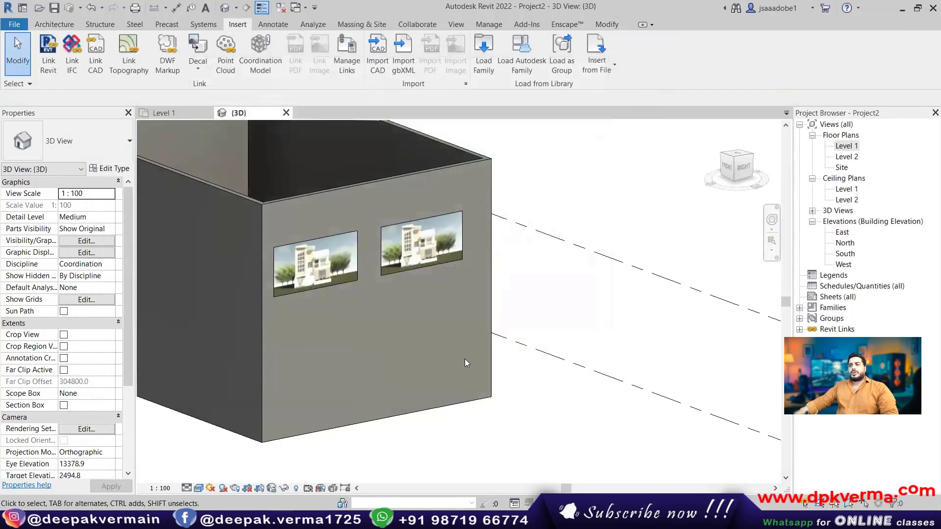
Place a type 2 house-rendering decal on the lower wall and enlarge it to 6007 by 3281
{"action": "left_click", "coordinate": [199, 71]}
{"action": "left_click", "coordinate": [216, 90]}
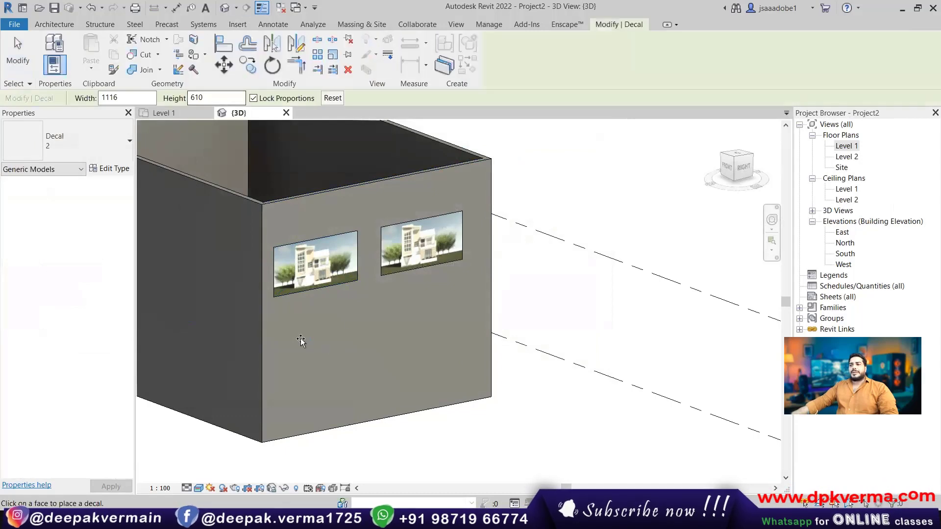
{"action": "left_click", "coordinate": [309, 322]}
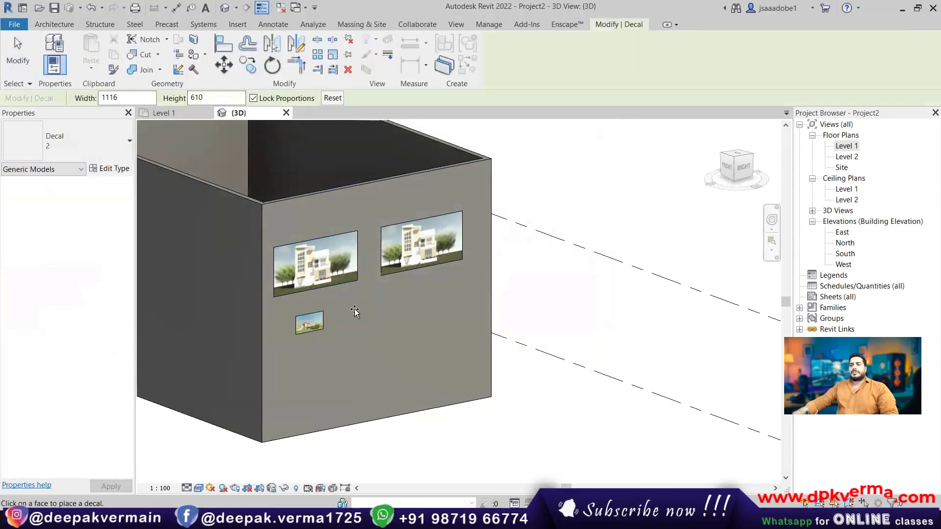
{"action": "key", "text": "Escape"}
{"action": "key", "text": "Escape"}
{"action": "left_click", "coordinate": [309, 322]}
{"action": "left_click_drag", "start_coordinate": [323, 330], "coordinate": [463, 381]}
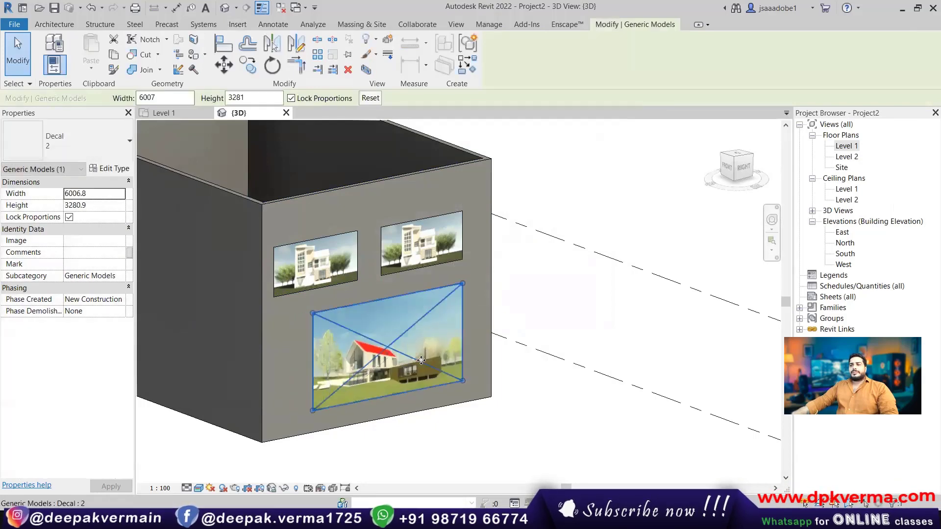
{"action": "left_click", "coordinate": [557, 307]}
Delete decal type 1 in Decal Types, switching the list to large thumbnails
{"action": "left_click", "coordinate": [199, 69]}
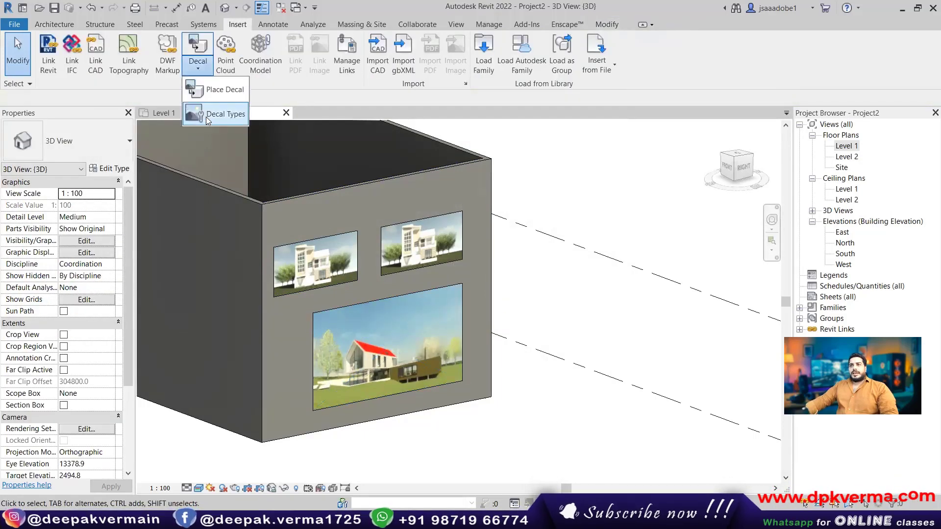
{"action": "left_click", "coordinate": [206, 116]}
{"action": "left_click_drag", "start_coordinate": [258, 64], "coordinate": [192, 63]}
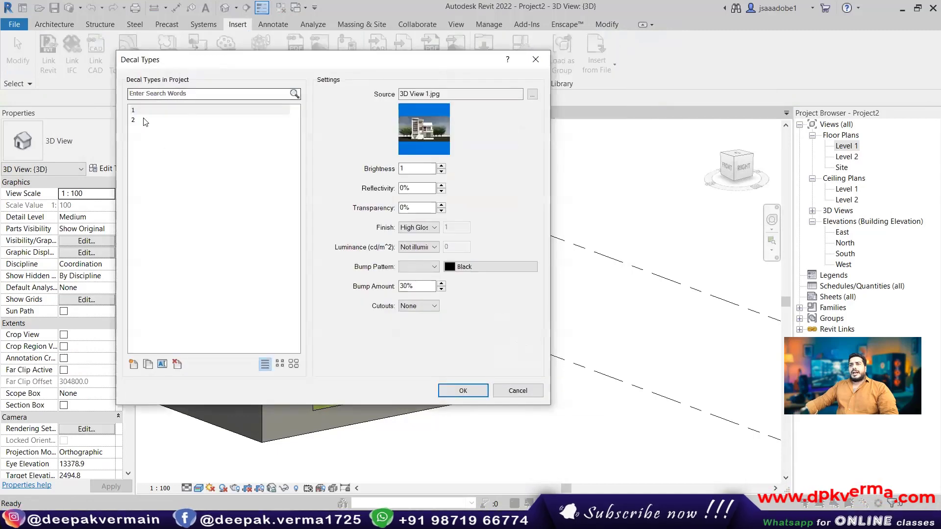
{"action": "left_click", "coordinate": [139, 128]}
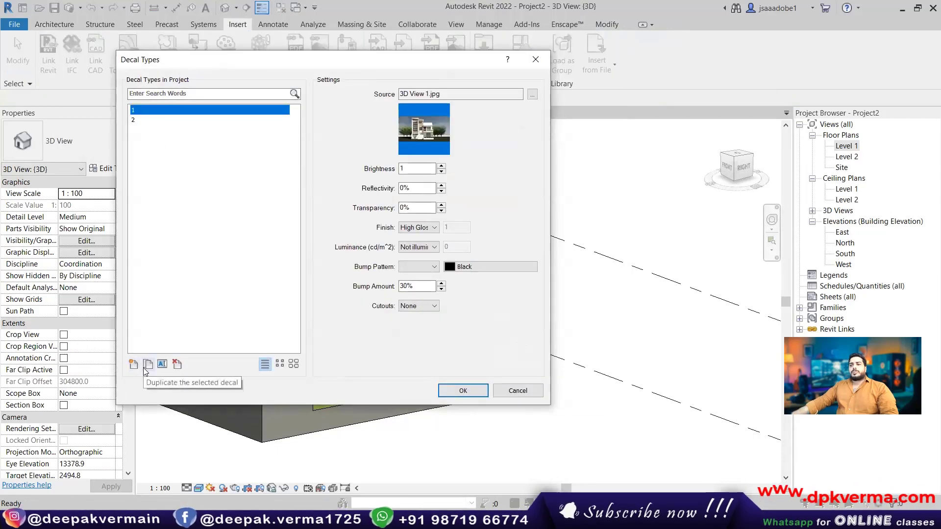
{"action": "left_click", "coordinate": [178, 364]}
{"action": "left_click", "coordinate": [499, 264]}
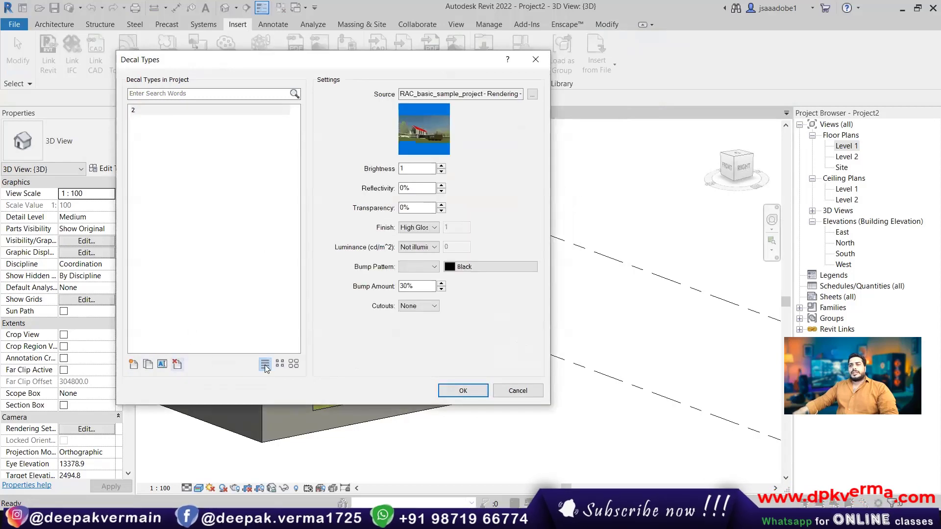
{"action": "left_click", "coordinate": [283, 365]}
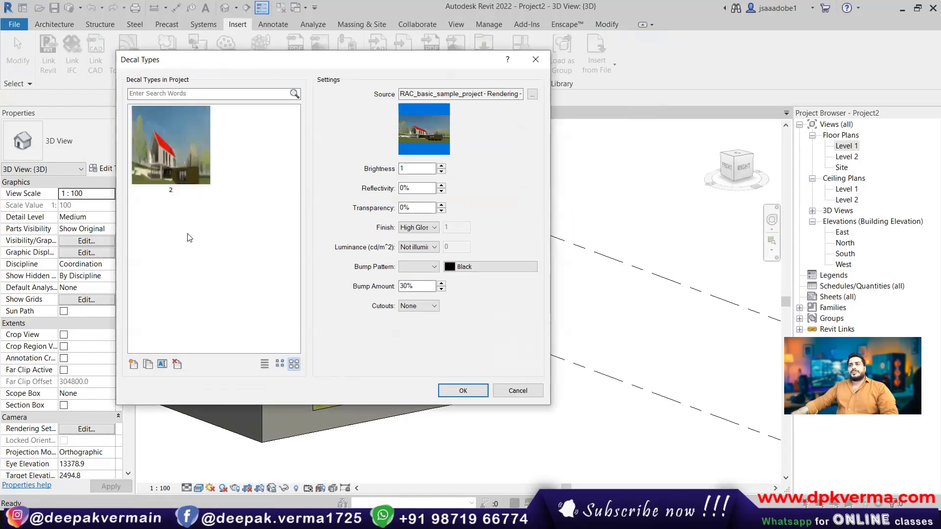
{"action": "left_click", "coordinate": [463, 391]}
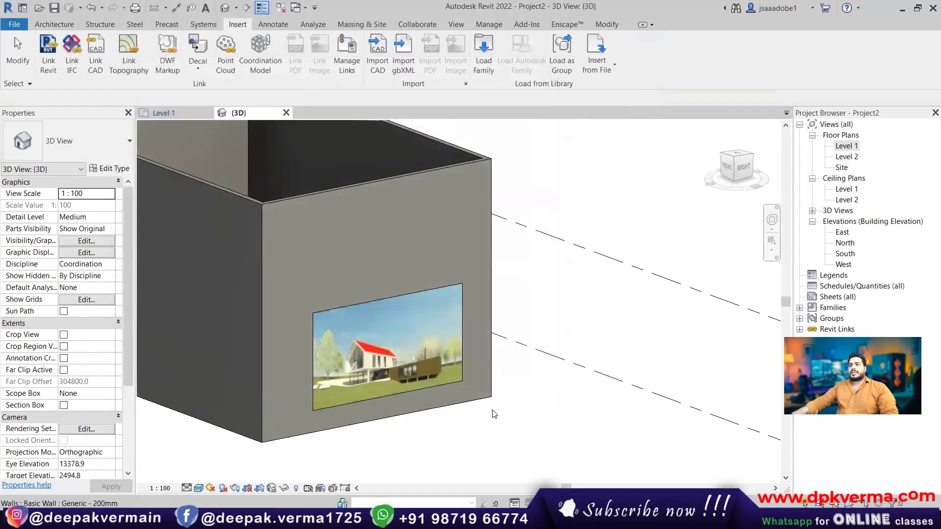
Check the remaining house decal and orbit the 3D view
{"action": "left_click", "coordinate": [373, 301]}
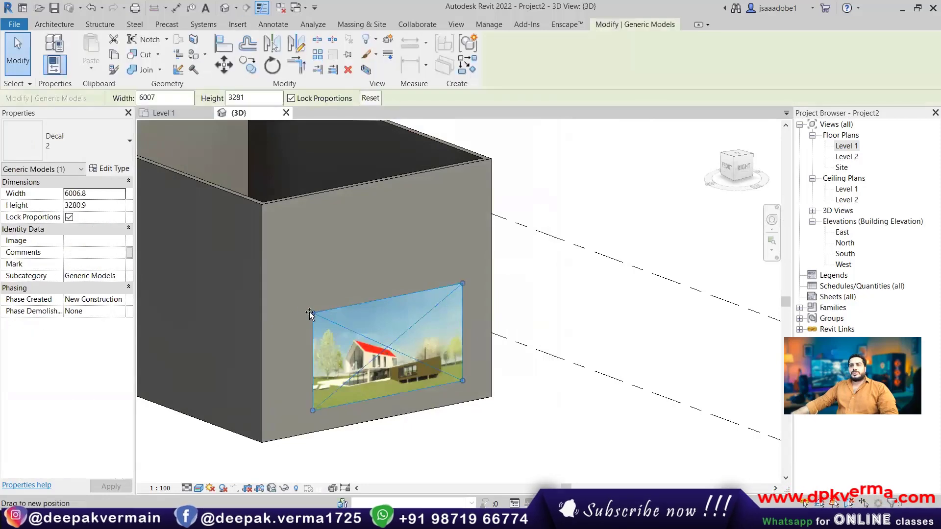
{"action": "left_click", "coordinate": [367, 287]}
{"action": "key", "text": "Escape"}
{"action": "mouse_move", "coordinate": [424, 327]}
{"action": "middle_mouse_down", "text": "shift"}
{"action": "mouse_move", "coordinate": [428, 340]}
{"action": "mouse_move", "coordinate": [417, 317]}
{"action": "mouse_move", "coordinate": [441, 291]}
{"action": "middle_mouse_up", "text": "shift"}
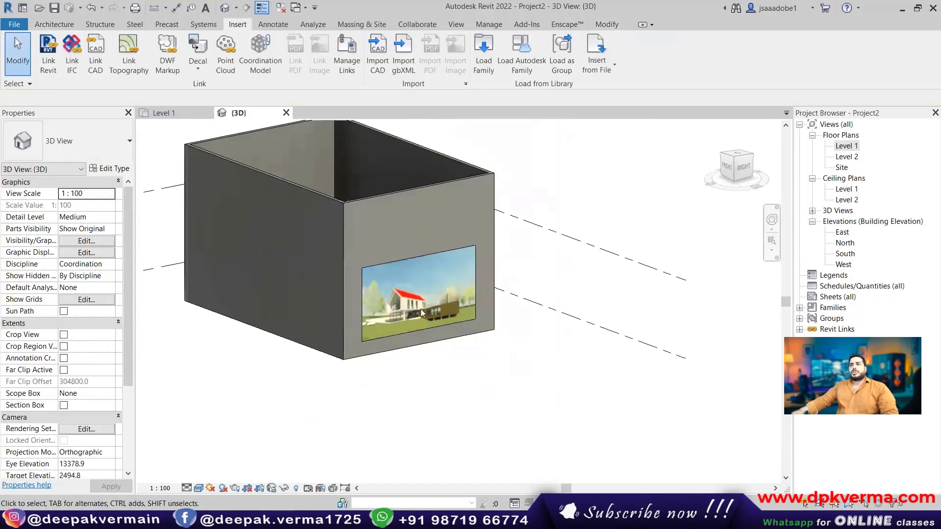
Load the TV - Ecran plat2.rfa family from the family import folder as a component
{"action": "left_click", "coordinate": [65, 26]}
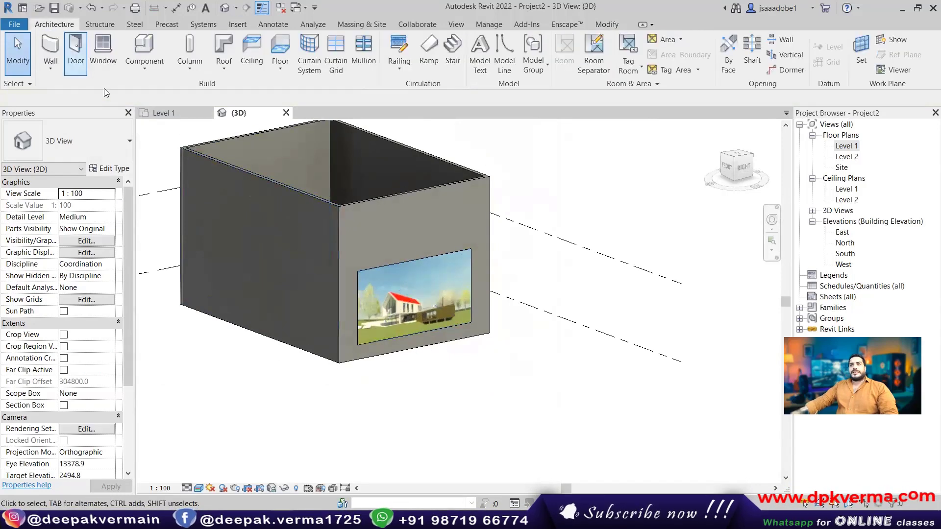
{"action": "left_click", "coordinate": [144, 72]}
{"action": "left_click", "coordinate": [156, 88]}
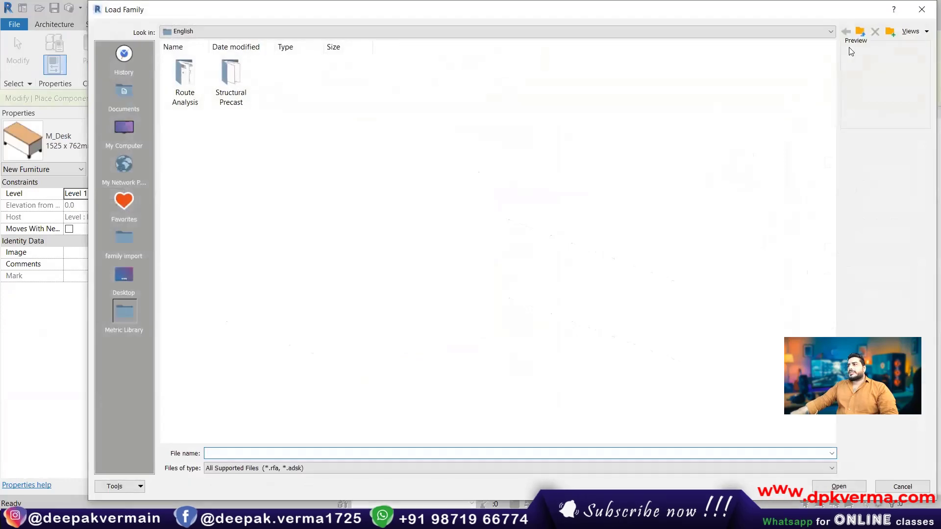
{"action": "left_click", "coordinate": [124, 240]}
{"action": "scroll", "coordinate": [489, 374], "scroll_direction": "down", "scroll_amount": 10}
{"action": "scroll", "coordinate": [489, 374], "scroll_direction": "down", "scroll_amount": 3}
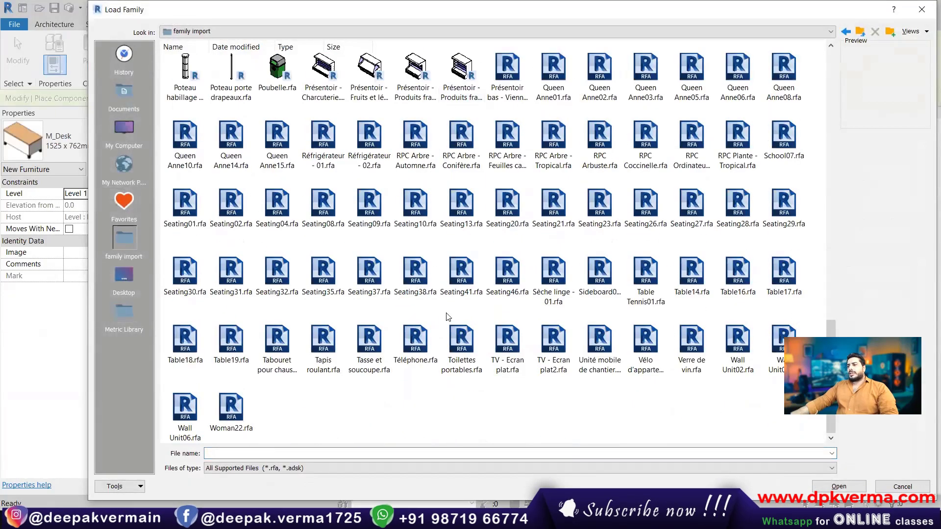
{"action": "left_click", "coordinate": [489, 372]}
{"action": "left_click", "coordinate": [573, 366]}
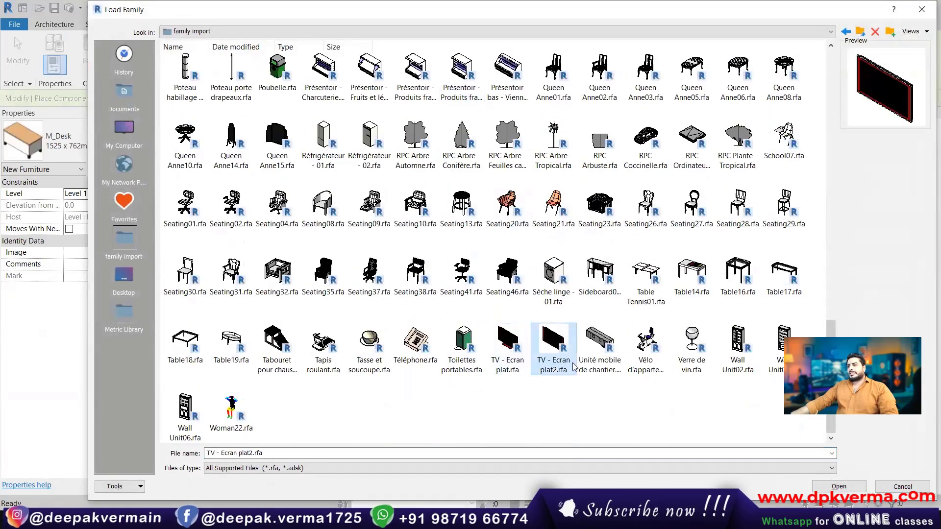
{"action": "left_click", "coordinate": [819, 488]}
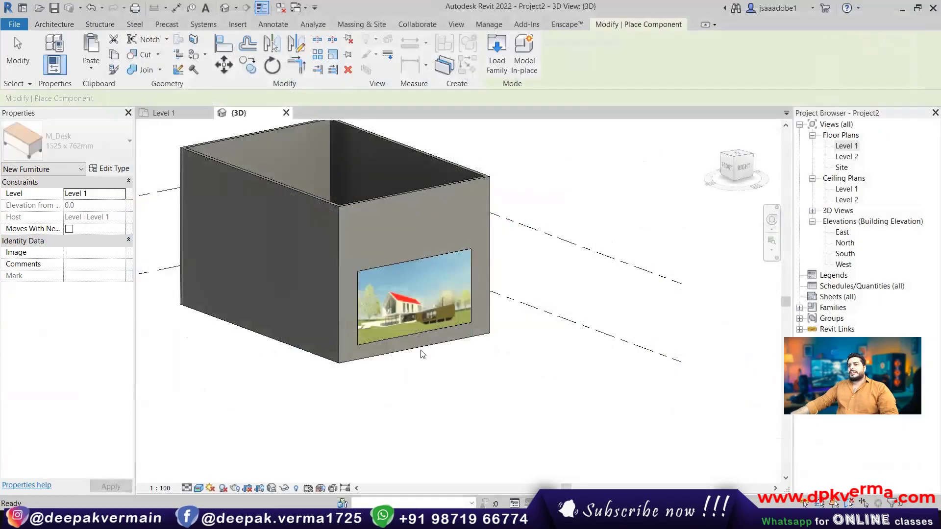
Place the TV - Ecran plat2 on the wall face of the open-topped box
{"action": "middle_click_drag", "start_coordinate": [276, 347], "coordinate": [385, 355]}
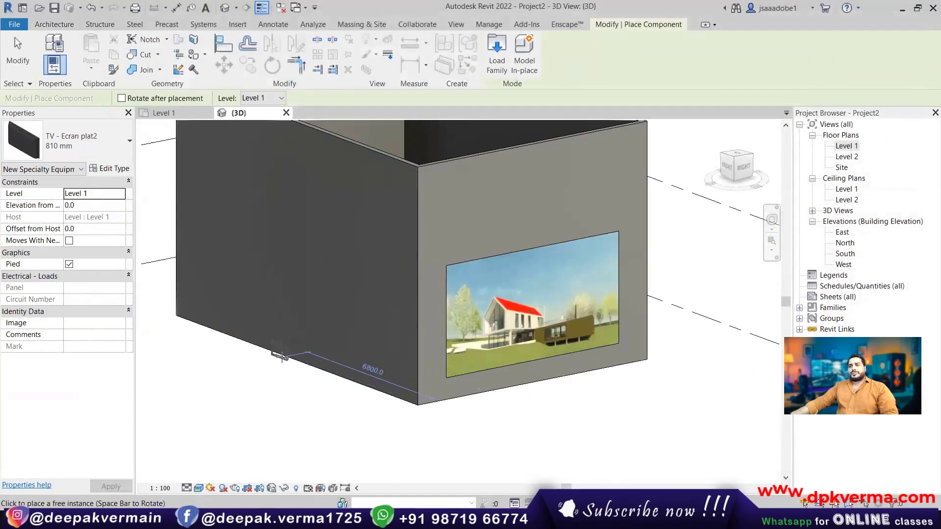
{"action": "middle_click_drag", "start_coordinate": [394, 392], "coordinate": [496, 365], "text": "shift"}
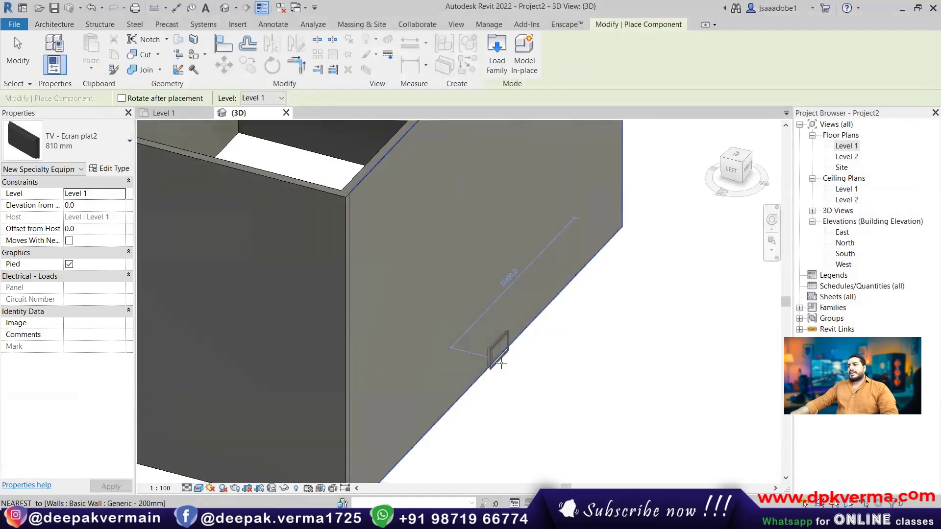
{"action": "left_click", "coordinate": [515, 367]}
{"action": "key", "text": "Escape"}
{"action": "key", "text": "Escape"}
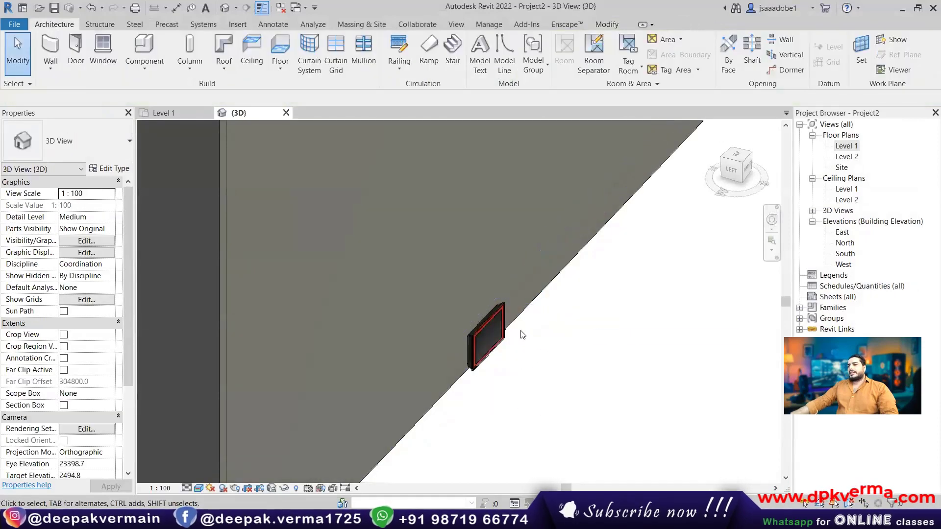
Set the placed TV's Elevation from Level to 1000
{"action": "left_click", "coordinate": [491, 320]}
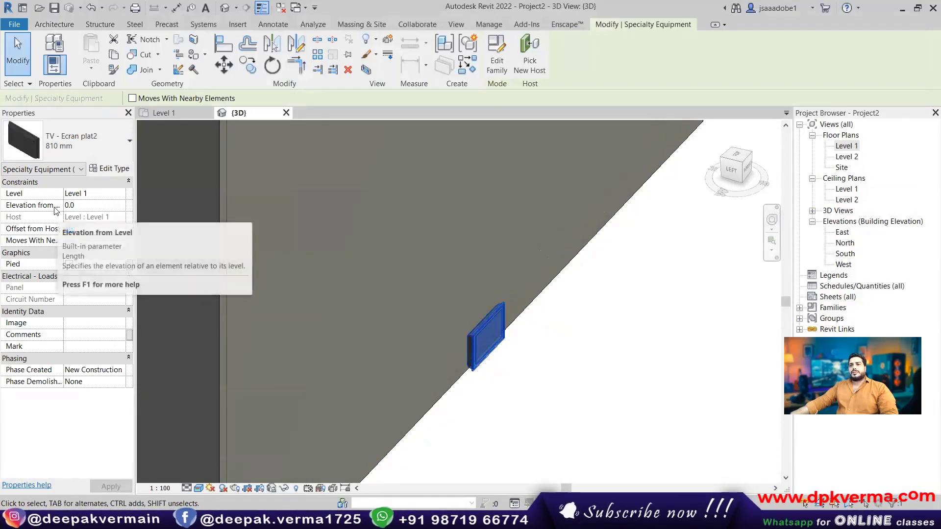
{"action": "left_click", "coordinate": [97, 208]}
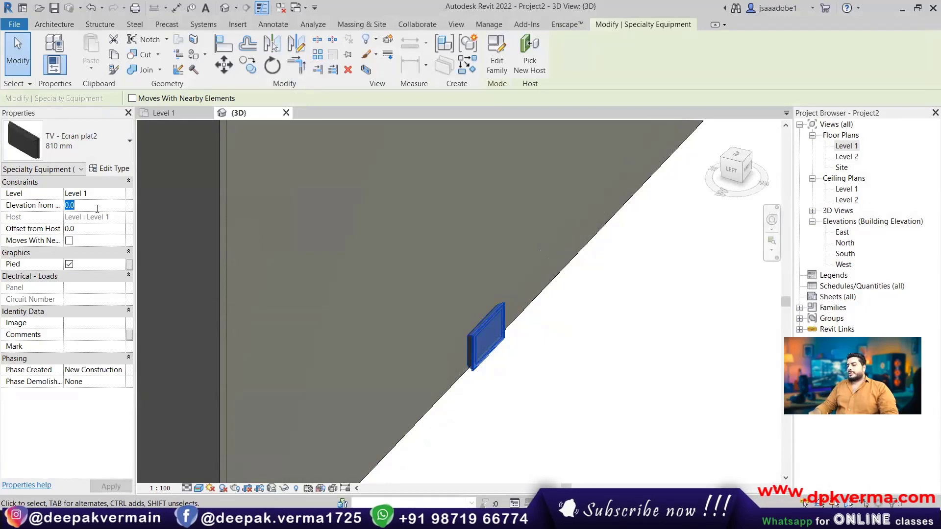
{"action": "type", "text": "1000"}
{"action": "scroll", "coordinate": [447, 287], "scroll_direction": "down", "scroll_amount": 2}
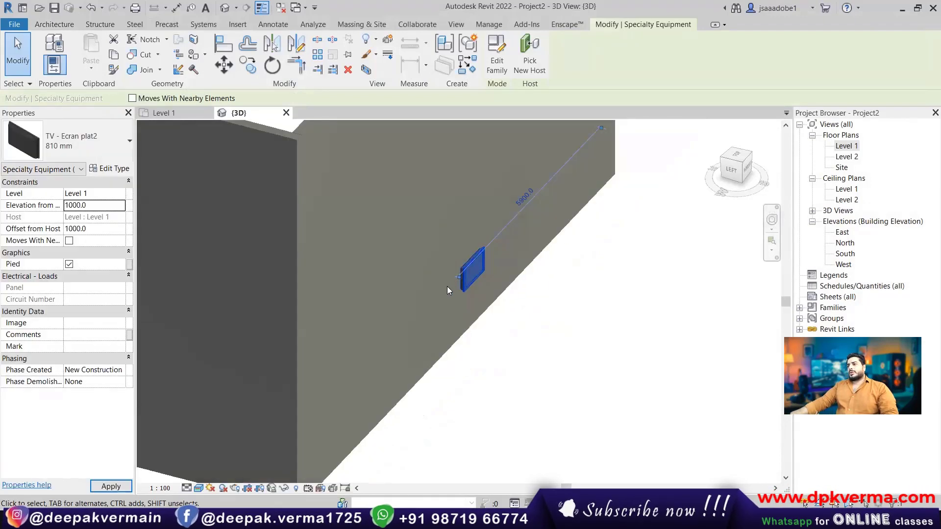
{"action": "key", "text": "Escape"}
{"action": "scroll", "coordinate": [498, 315], "scroll_direction": "down", "scroll_amount": 2}
{"action": "scroll", "coordinate": [410, 200], "scroll_direction": "down", "scroll_amount": 2}
Set the Top Constraint of all four box walls up to a level
{"action": "scroll", "coordinate": [401, 188], "scroll_direction": "down", "scroll_amount": 1}
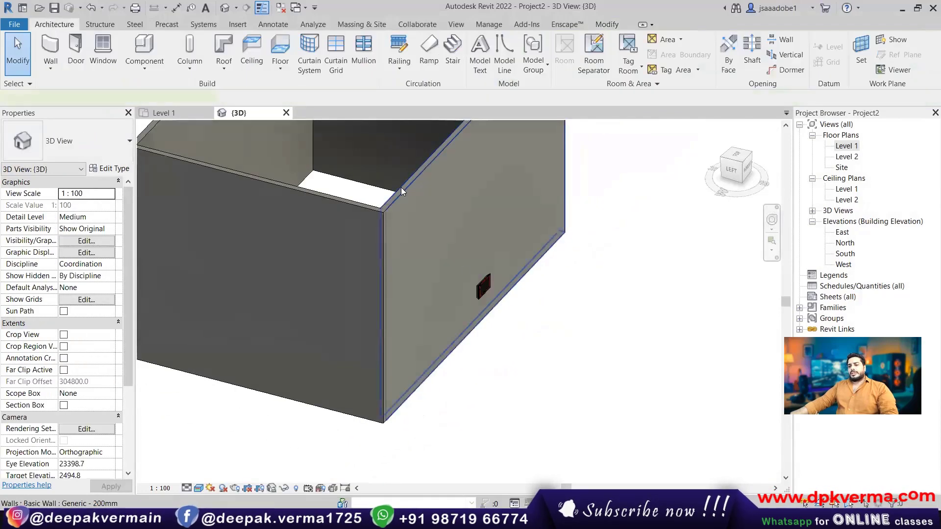
{"action": "left_click", "coordinate": [400, 187]}
{"action": "key", "text": "Tab"}
{"action": "left_click", "coordinate": [110, 252]}
{"action": "left_click", "coordinate": [81, 284]}
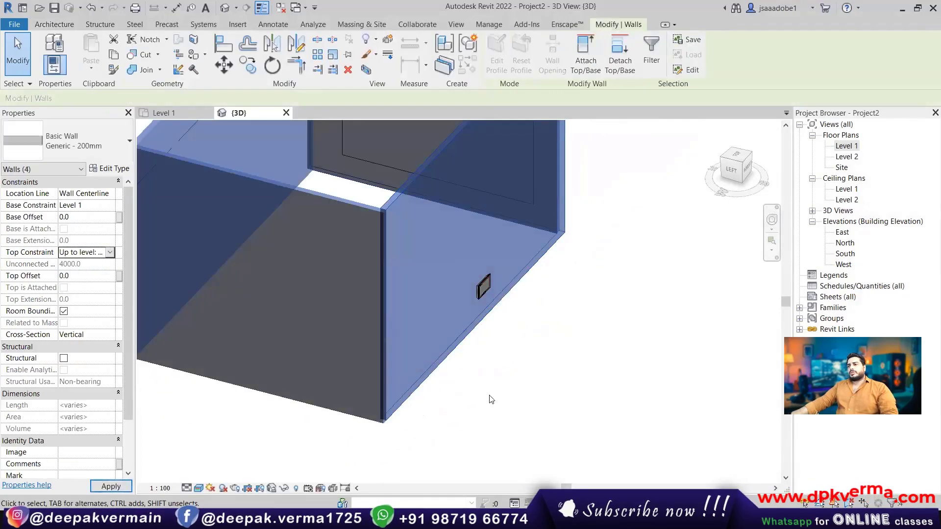
{"action": "left_click", "coordinate": [491, 399]}
{"action": "scroll", "coordinate": [464, 307], "scroll_direction": "down", "scroll_amount": 3}
{"action": "scroll", "coordinate": [487, 289], "scroll_direction": "up", "scroll_amount": 3}
{"action": "scroll", "coordinate": [487, 288], "scroll_direction": "up", "scroll_amount": 3}
{"action": "scroll", "coordinate": [291, 313], "scroll_direction": "up", "scroll_amount": 2}
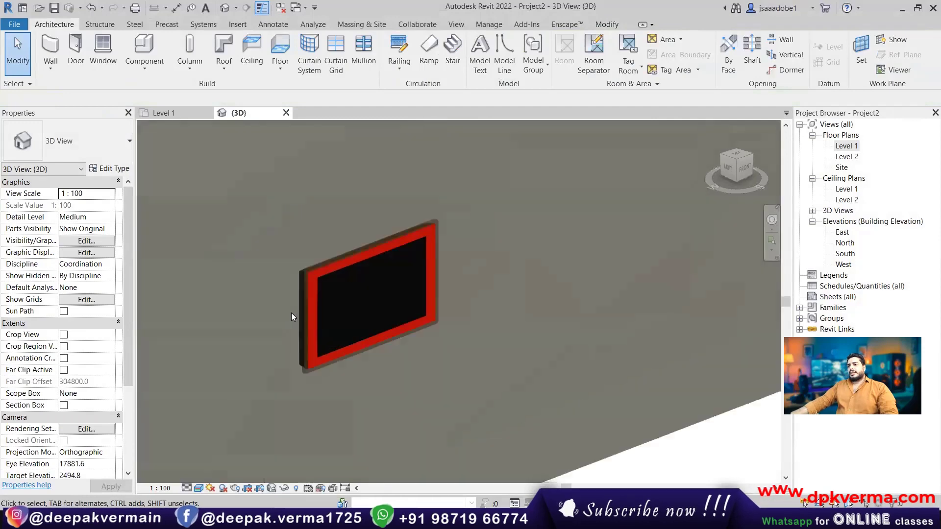
{"action": "scroll", "coordinate": [291, 313], "scroll_direction": "up", "scroll_amount": 3}
Place a house-rendering decal on the TV's black screen
{"action": "left_click", "coordinate": [238, 24]}
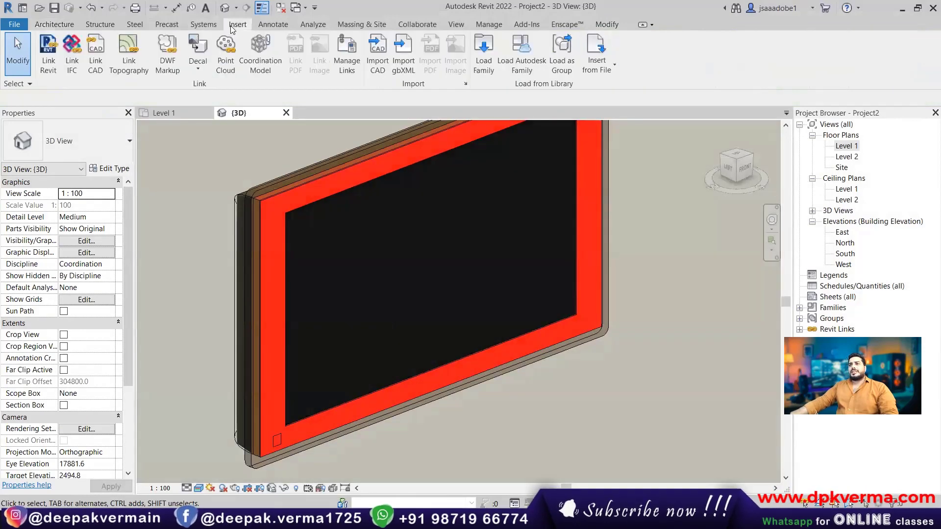
{"action": "left_click", "coordinate": [197, 62]}
{"action": "left_click", "coordinate": [221, 88]}
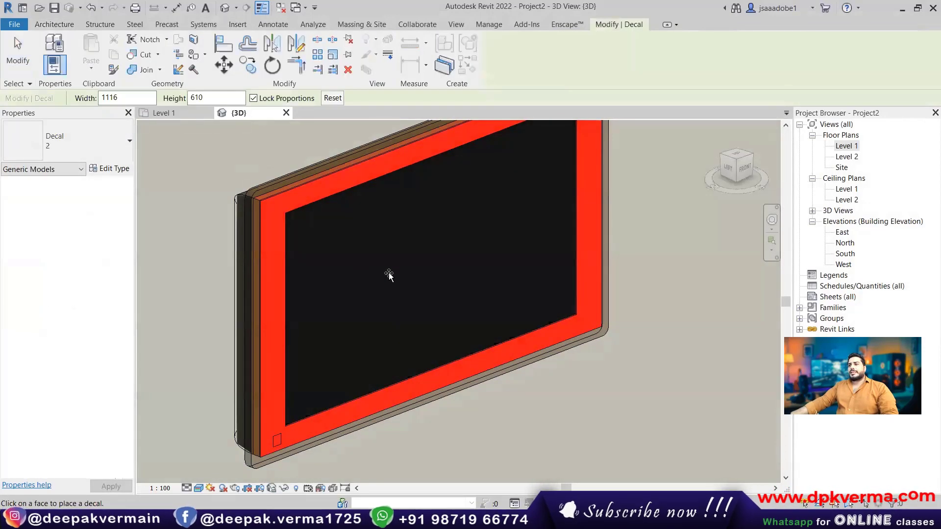
{"action": "left_click", "coordinate": [417, 289]}
{"action": "scroll", "coordinate": [437, 307], "scroll_direction": "down", "scroll_amount": 3}
{"action": "right_click", "coordinate": [469, 254]}
{"action": "left_click", "coordinate": [470, 255]}
{"action": "right_click", "coordinate": [474, 249]}
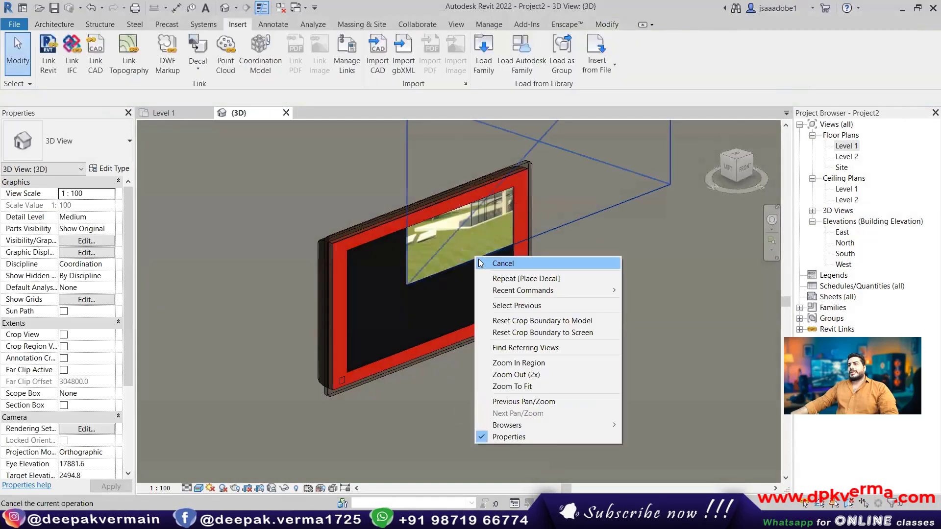
{"action": "left_click", "coordinate": [479, 259]}
Resize and move the decal inside the TV's red frame, ending at 2271 by 1241
{"action": "left_click", "coordinate": [410, 282]}
{"action": "left_click_drag", "start_coordinate": [407, 284], "coordinate": [347, 370]}
{"action": "scroll", "coordinate": [347, 371], "scroll_direction": "down", "scroll_amount": 3}
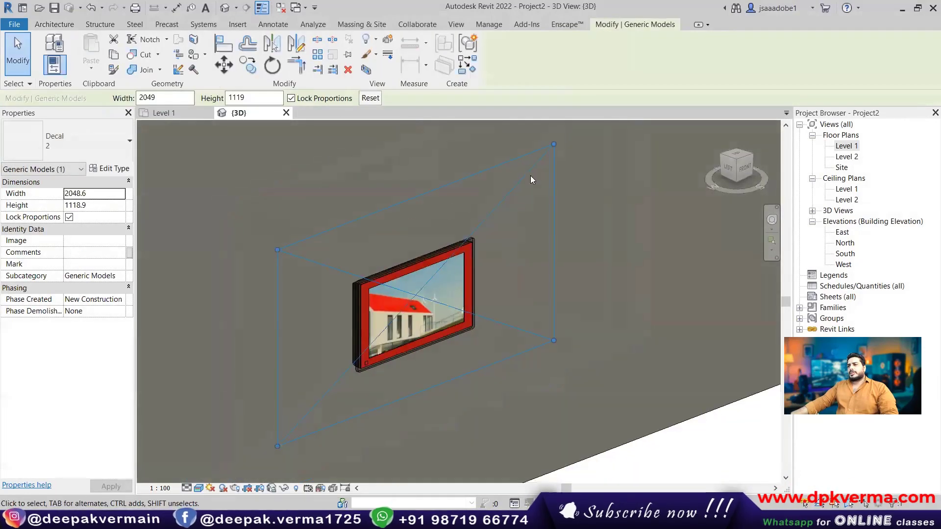
{"action": "left_click_drag", "start_coordinate": [554, 144], "coordinate": [527, 205]}
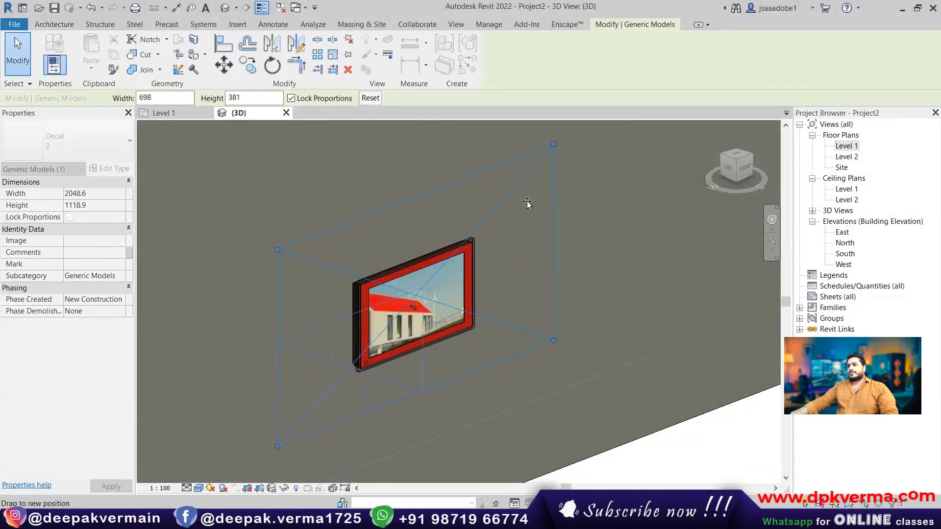
{"action": "left_click_drag", "start_coordinate": [558, 170], "coordinate": [558, 174]}
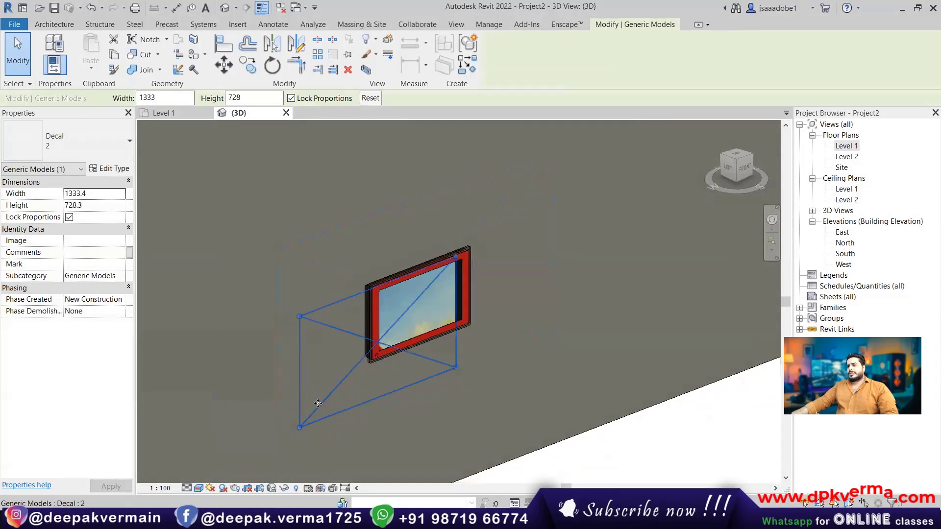
{"action": "left_click_drag", "start_coordinate": [299, 428], "coordinate": [341, 389]}
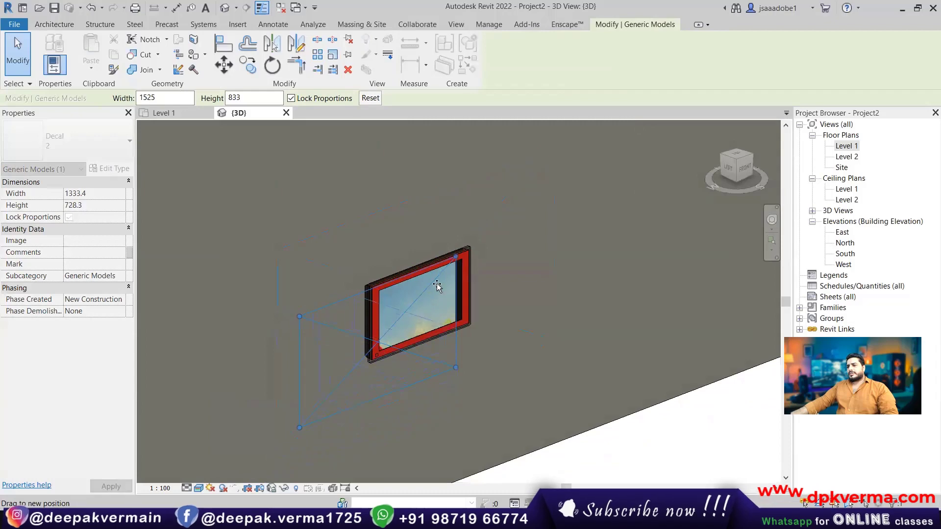
{"action": "left_click_drag", "start_coordinate": [436, 286], "coordinate": [482, 286]}
{"action": "left_click", "coordinate": [742, 168]}
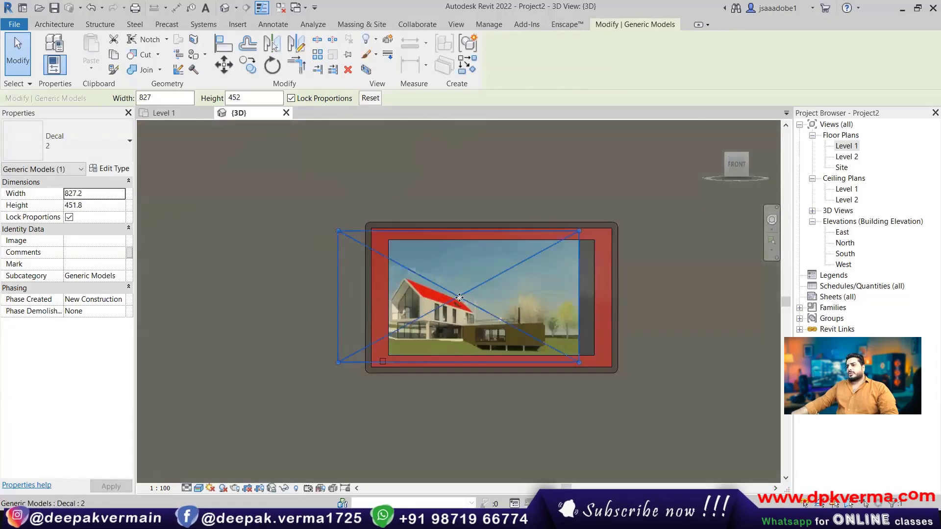
{"action": "left_click_drag", "start_coordinate": [459, 298], "coordinate": [497, 292]}
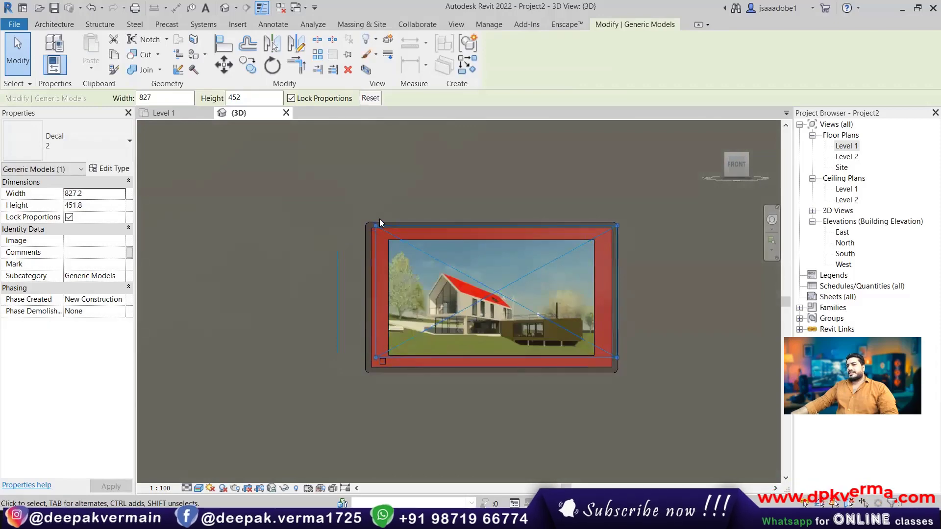
{"action": "left_click_drag", "start_coordinate": [380, 219], "coordinate": [389, 235]}
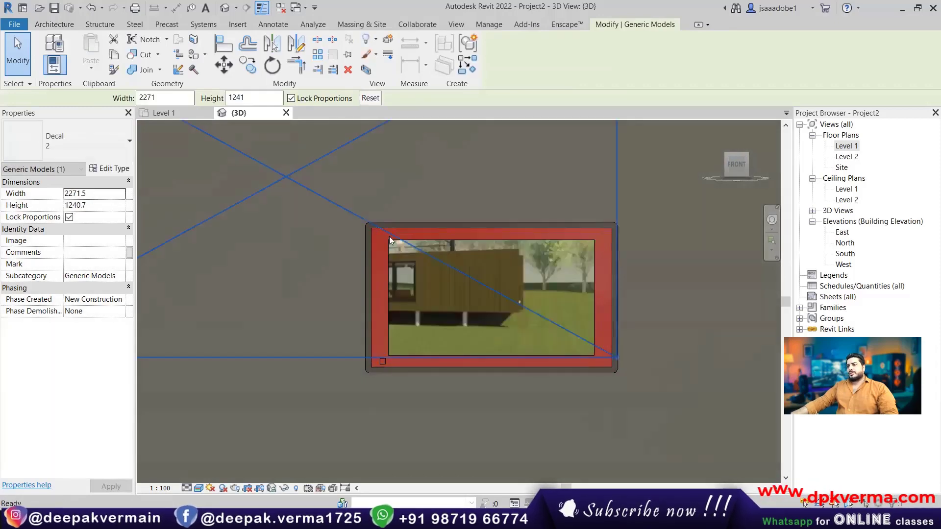
{"action": "key", "text": "Escape"}
{"action": "scroll", "coordinate": [446, 294], "scroll_direction": "down", "scroll_amount": 3}
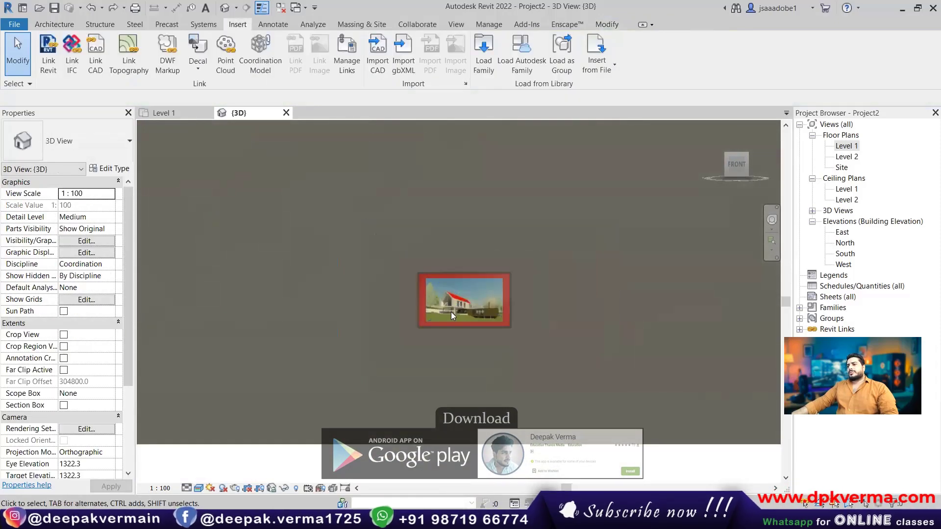
Orbit to an angled view and inspect the decal and the TV
{"action": "middle_click_drag", "start_coordinate": [451, 311], "coordinate": [567, 402], "text": "shift"}
{"action": "scroll", "coordinate": [478, 331], "scroll_direction": "up", "scroll_amount": 2}
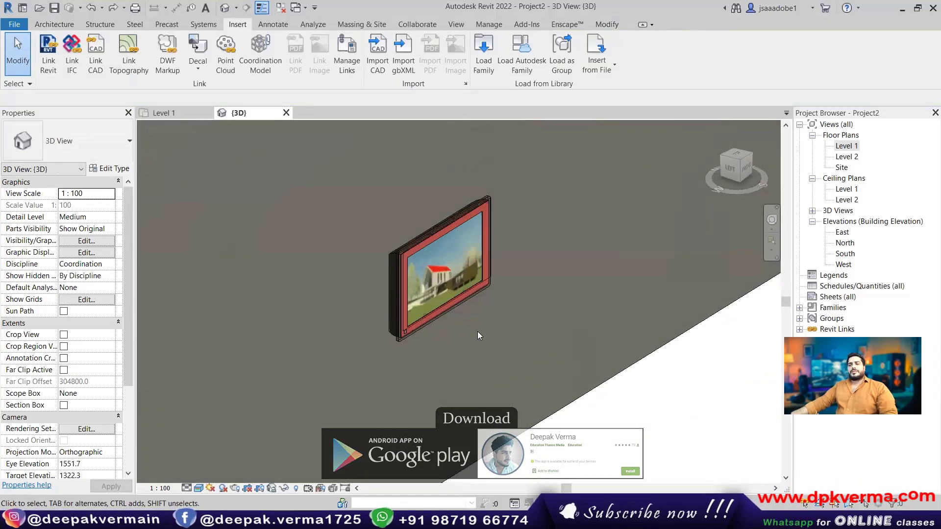
{"action": "scroll", "coordinate": [478, 335], "scroll_direction": "down", "scroll_amount": 3}
{"action": "scroll", "coordinate": [476, 335], "scroll_direction": "down", "scroll_amount": 3}
{"action": "scroll", "coordinate": [471, 337], "scroll_direction": "down", "scroll_amount": 1}
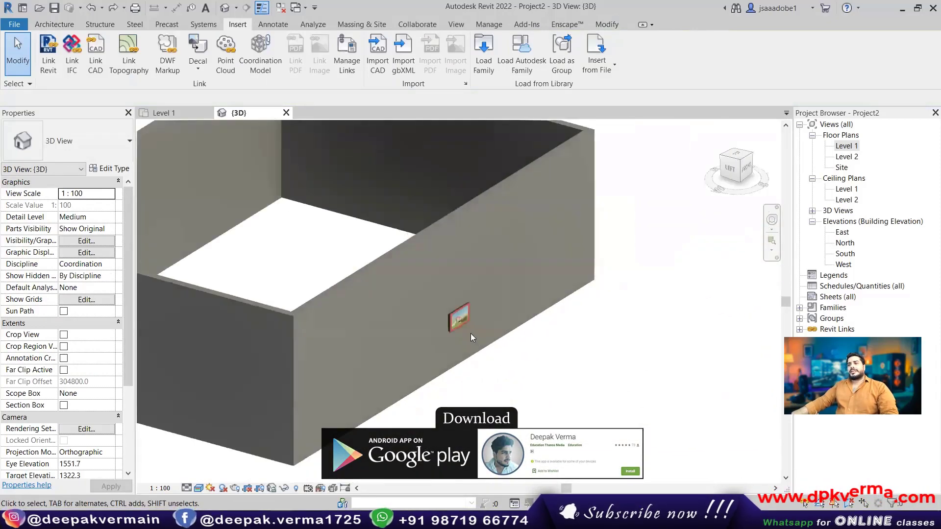
{"action": "left_click", "coordinate": [464, 325]}
{"action": "key", "text": "Escape"}
{"action": "left_click", "coordinate": [461, 323]}
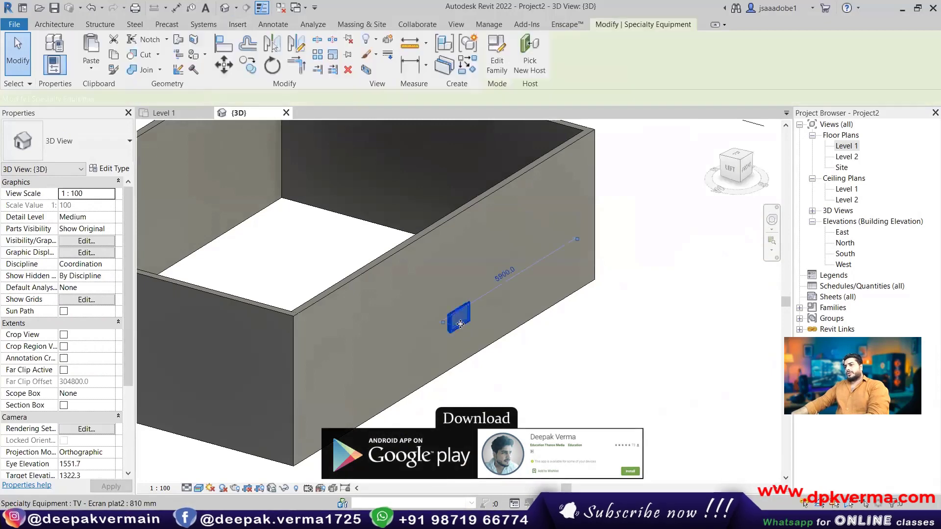
{"action": "key", "text": "Escape"}
{"action": "scroll", "coordinate": [463, 328], "scroll_direction": "down", "scroll_amount": 3}
Delete the decal from the model's right side
{"action": "middle_click_drag", "start_coordinate": [471, 327], "coordinate": [567, 330], "text": "shift"}
{"action": "scroll", "coordinate": [499, 321], "scroll_direction": "up", "scroll_amount": 3}
{"action": "left_click", "coordinate": [569, 299]}
{"action": "key", "text": "Delete"}
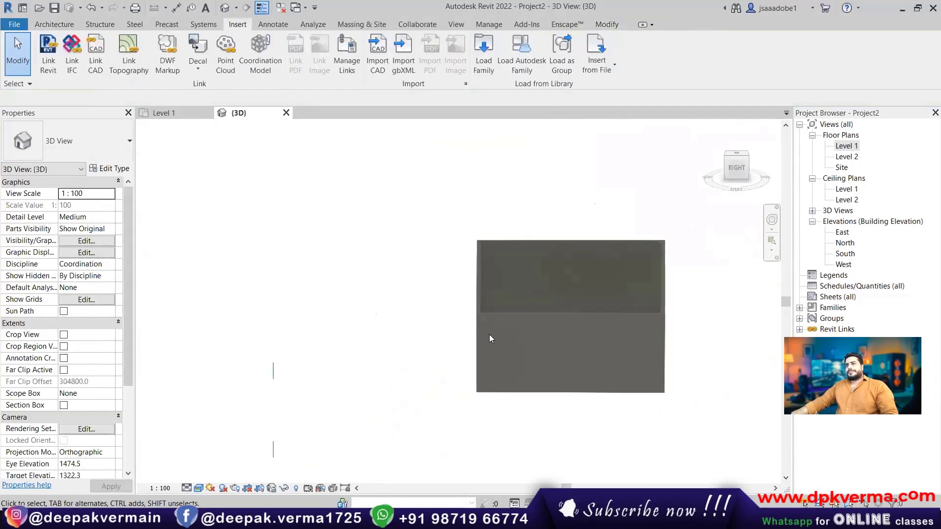
{"action": "scroll", "coordinate": [489, 339], "scroll_direction": "down", "scroll_amount": 2}
Delete the box's four walls one by one
{"action": "middle_click_drag", "start_coordinate": [403, 281], "coordinate": [473, 218], "text": "shift"}
{"action": "left_click", "coordinate": [540, 245]}
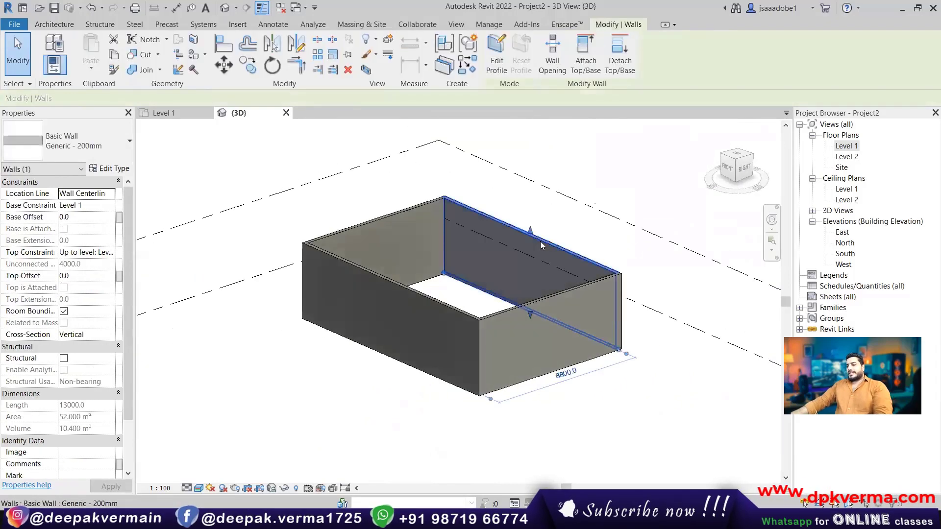
{"action": "key", "text": "Delete"}
{"action": "left_click", "coordinate": [406, 273]}
{"action": "key", "text": "Delete"}
{"action": "left_click", "coordinate": [404, 286]}
{"action": "key", "text": "Delete"}
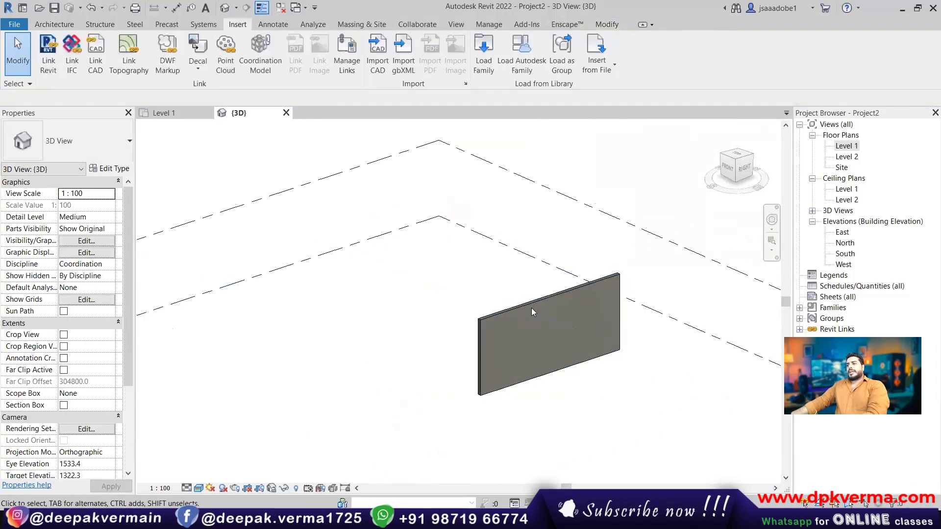
{"action": "left_click", "coordinate": [533, 311]}
{"action": "key", "text": "Delete"}
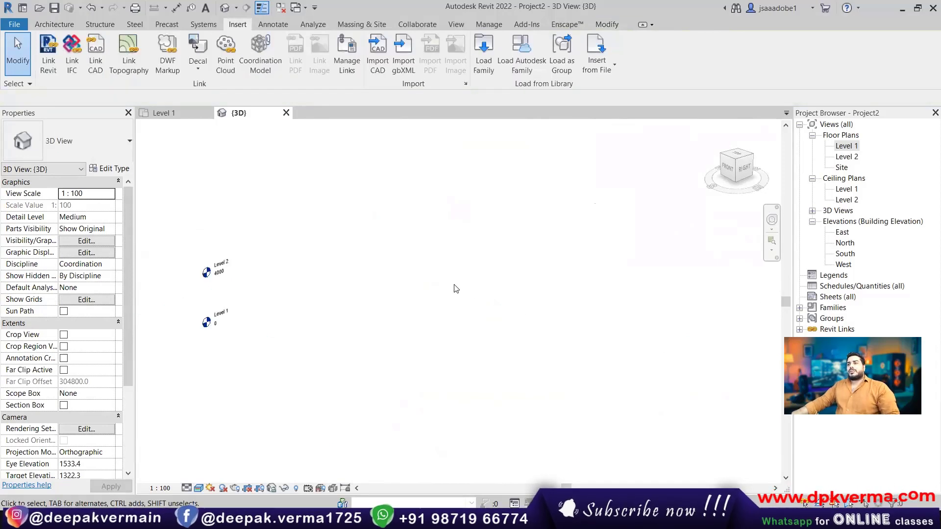
In the Level 1 plan, pick 24' BY 28'.dwg from Desktop in Import CAD Formats
{"action": "double_click", "coordinate": [847, 146]}
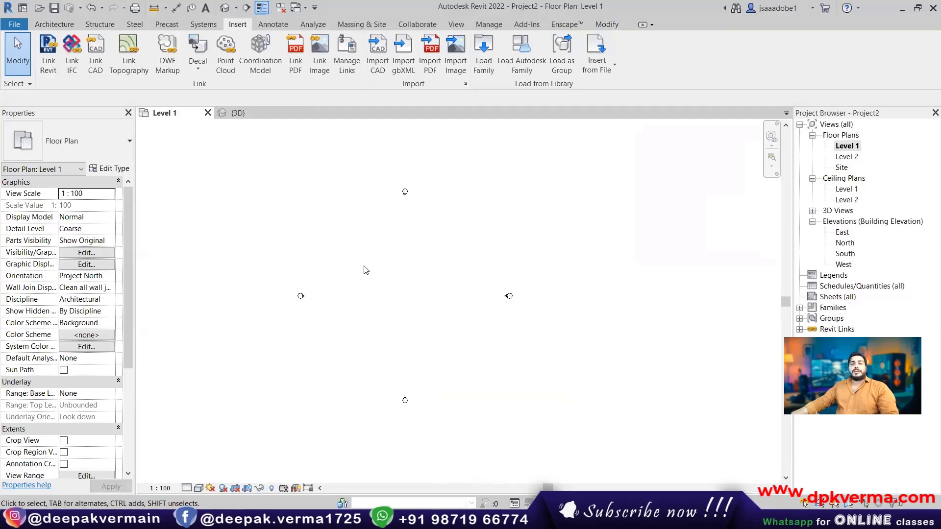
{"action": "scroll", "coordinate": [370, 281], "scroll_direction": "up", "scroll_amount": 1}
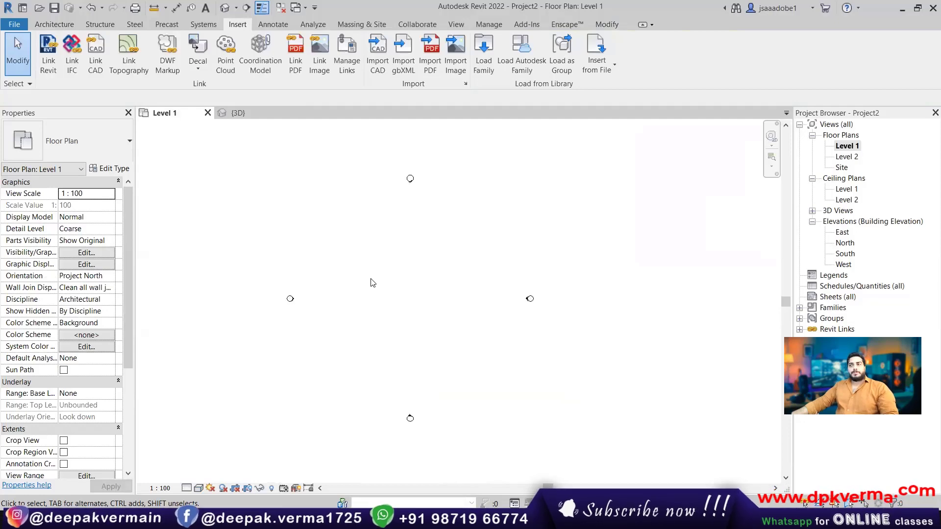
{"action": "left_click", "coordinate": [369, 72]}
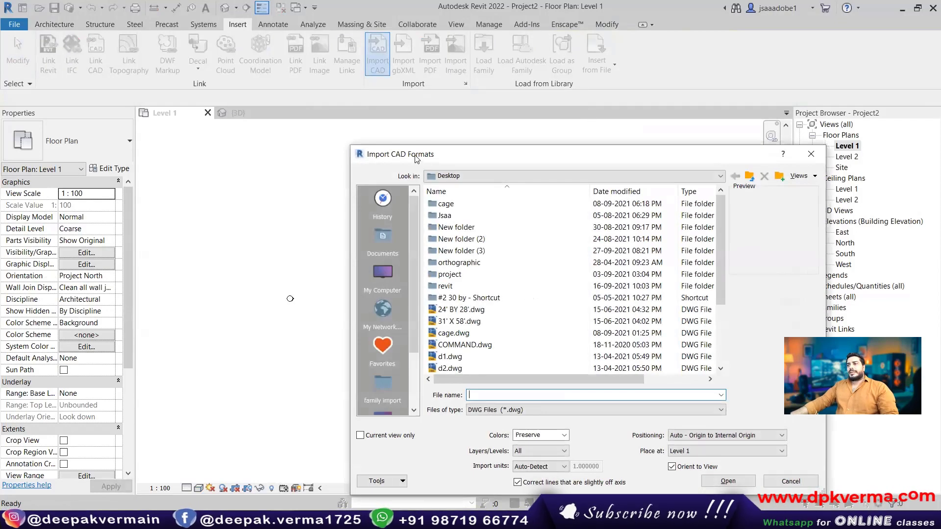
{"action": "scroll", "coordinate": [375, 250], "scroll_direction": "down", "scroll_amount": 3}
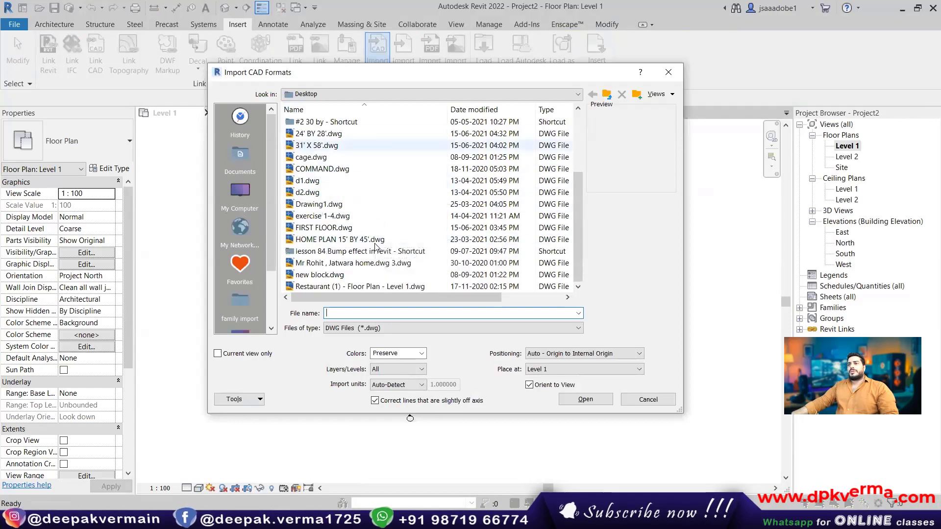
{"action": "scroll", "coordinate": [373, 245], "scroll_direction": "up", "scroll_amount": 1, "text": "ctrl"}
{"action": "scroll", "coordinate": [370, 243], "scroll_direction": "up", "scroll_amount": 1, "text": "ctrl"}
{"action": "scroll", "coordinate": [365, 238], "scroll_direction": "up", "scroll_amount": 1, "text": "ctrl"}
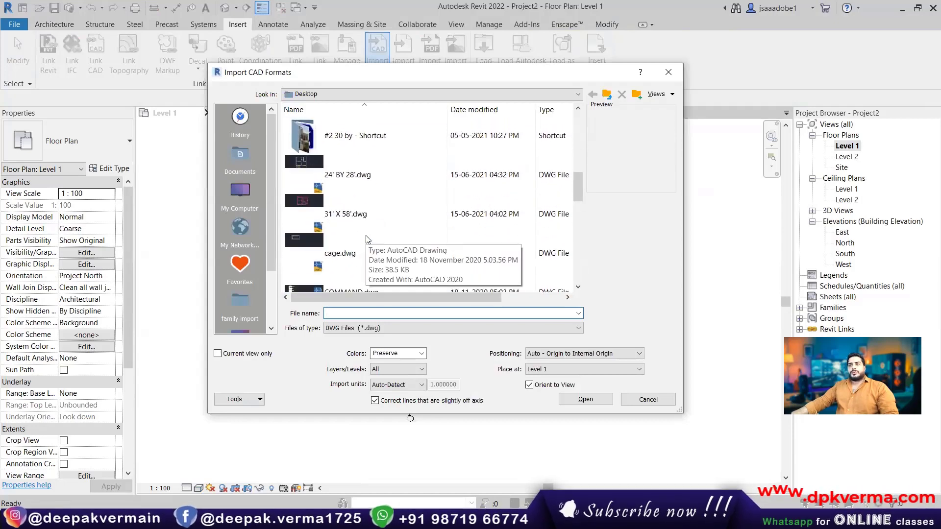
{"action": "scroll", "coordinate": [362, 235], "scroll_direction": "up", "scroll_amount": 1, "text": "ctrl"}
{"action": "scroll", "coordinate": [357, 229], "scroll_direction": "up", "scroll_amount": 1, "text": "ctrl"}
{"action": "scroll", "coordinate": [351, 221], "scroll_direction": "up", "scroll_amount": 1, "text": "ctrl"}
{"action": "scroll", "coordinate": [351, 222], "scroll_direction": "down", "scroll_amount": 1}
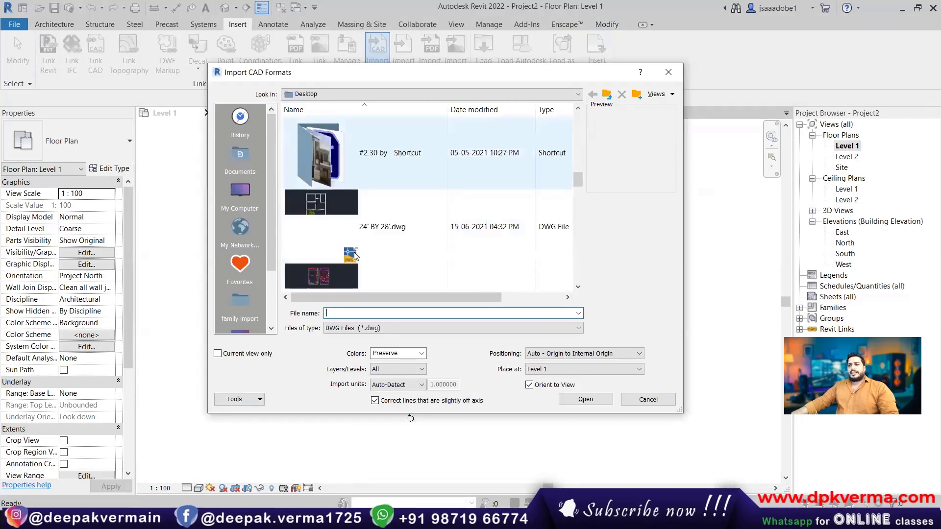
{"action": "left_click", "coordinate": [336, 223]}
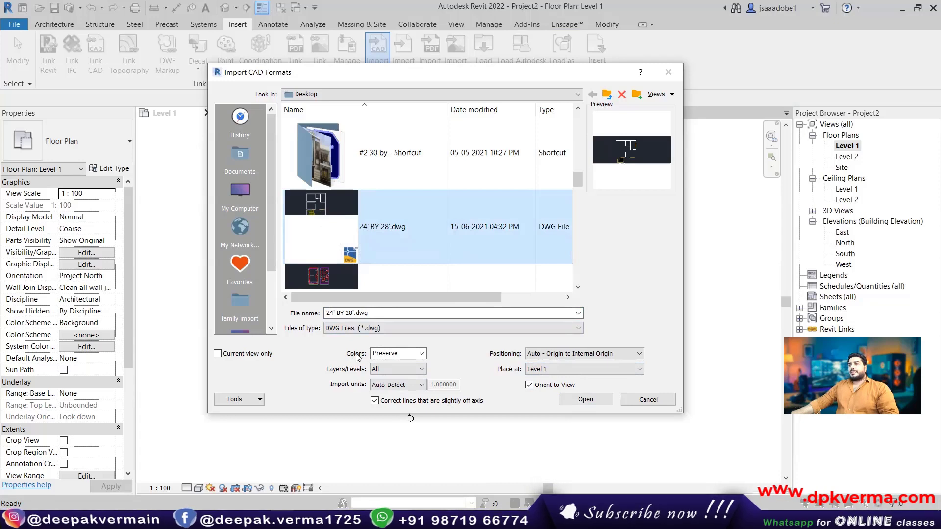
Try the Invert and Black and White colour options, then return Colors to Preserve
{"action": "scroll", "coordinate": [405, 216], "scroll_direction": "down", "scroll_amount": 1}
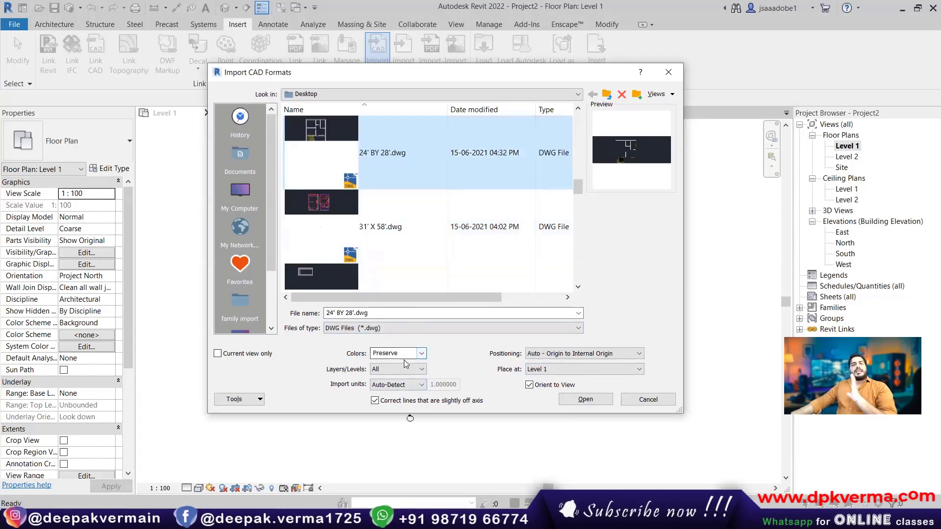
{"action": "left_click", "coordinate": [417, 357]}
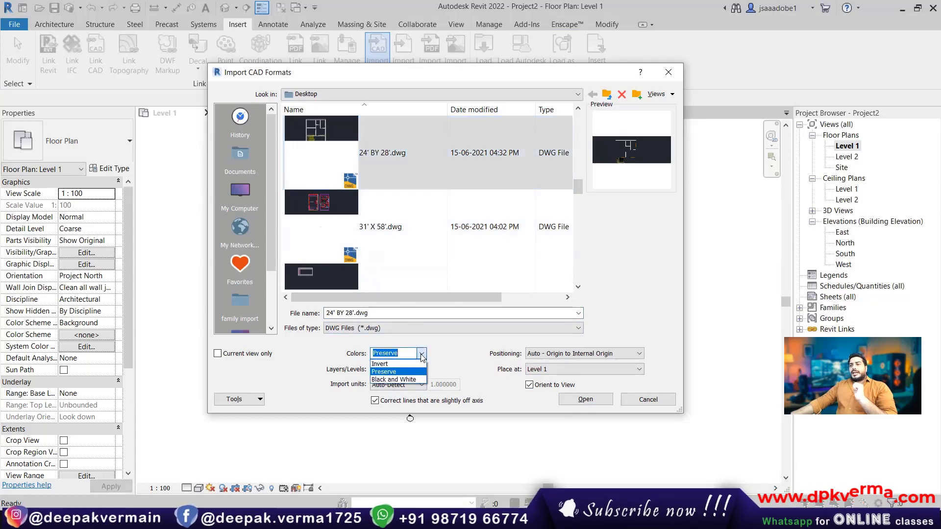
{"action": "left_click", "coordinate": [399, 363]}
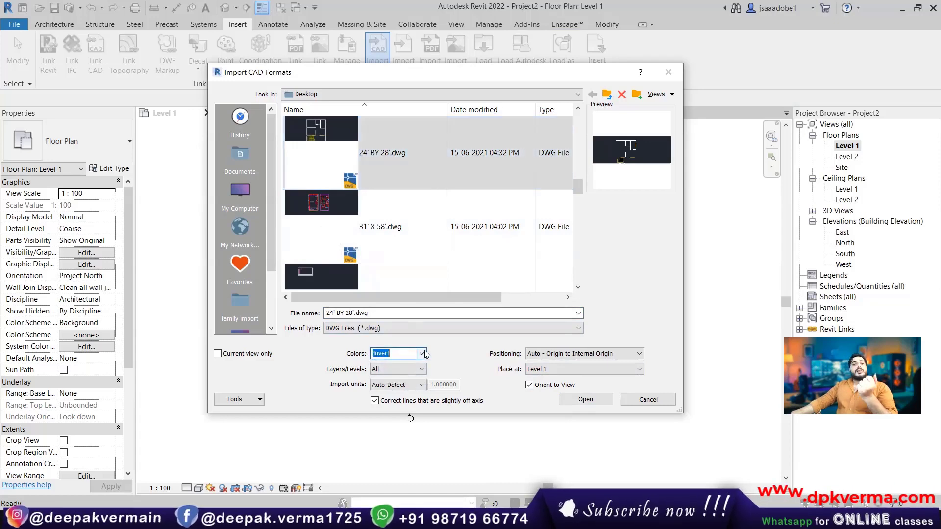
{"action": "left_click", "coordinate": [421, 353]}
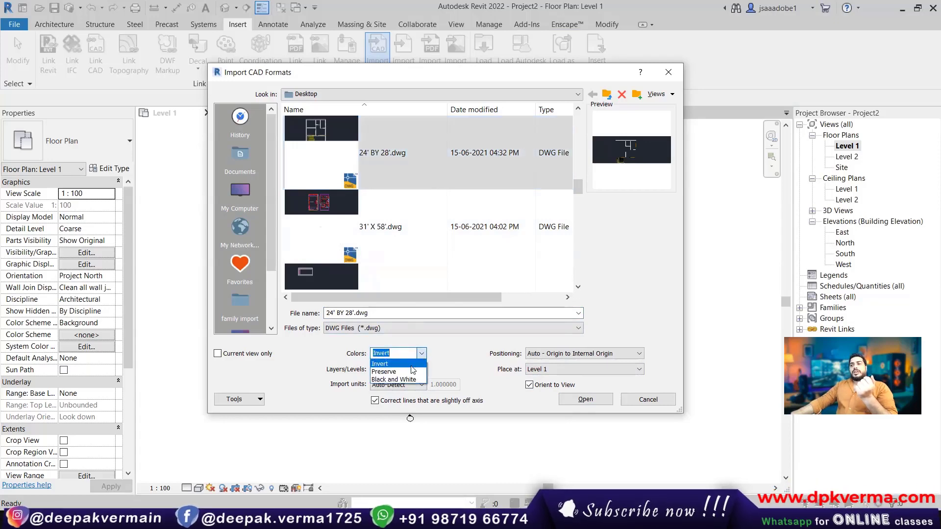
{"action": "left_click", "coordinate": [407, 379]}
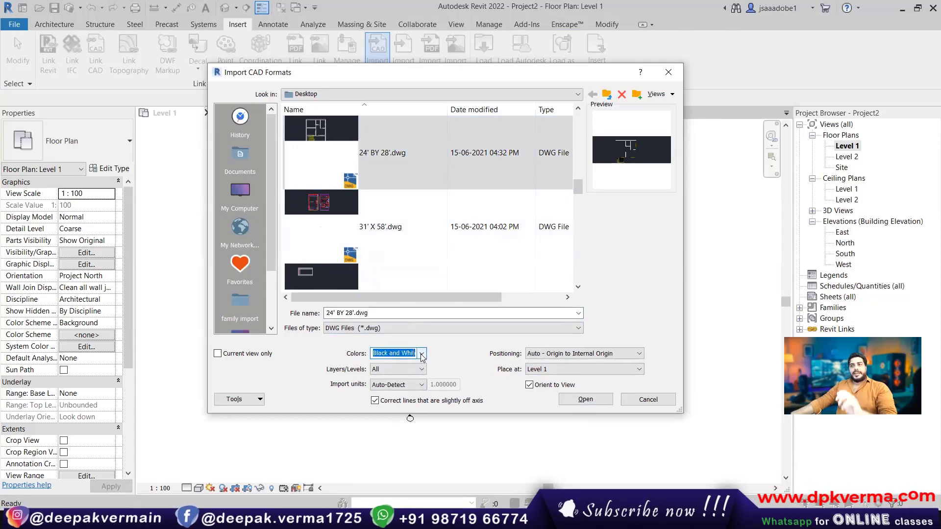
{"action": "left_click", "coordinate": [421, 353]}
{"action": "left_click", "coordinate": [407, 368]}
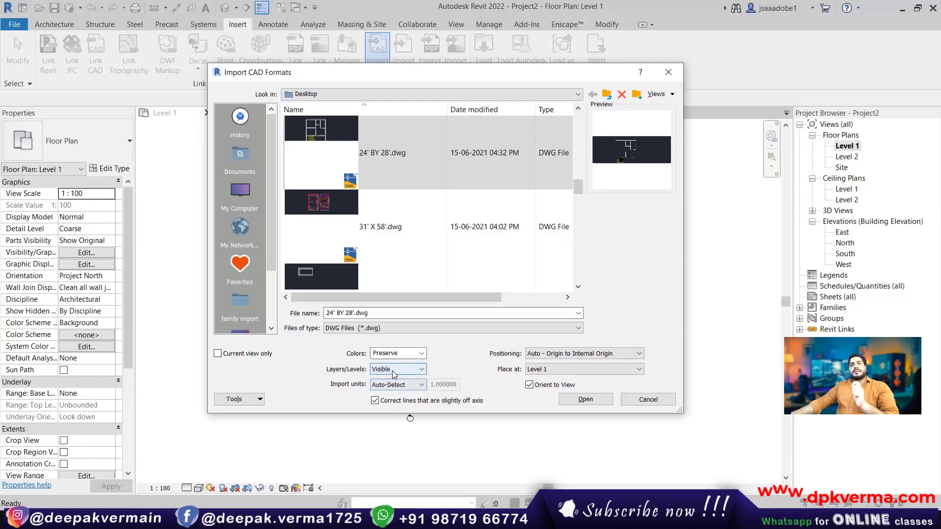
Import 24' BY 28'.dwg with All layers, Auto-Detect units and Auto - Center to Center positioning
{"action": "left_click", "coordinate": [392, 371]}
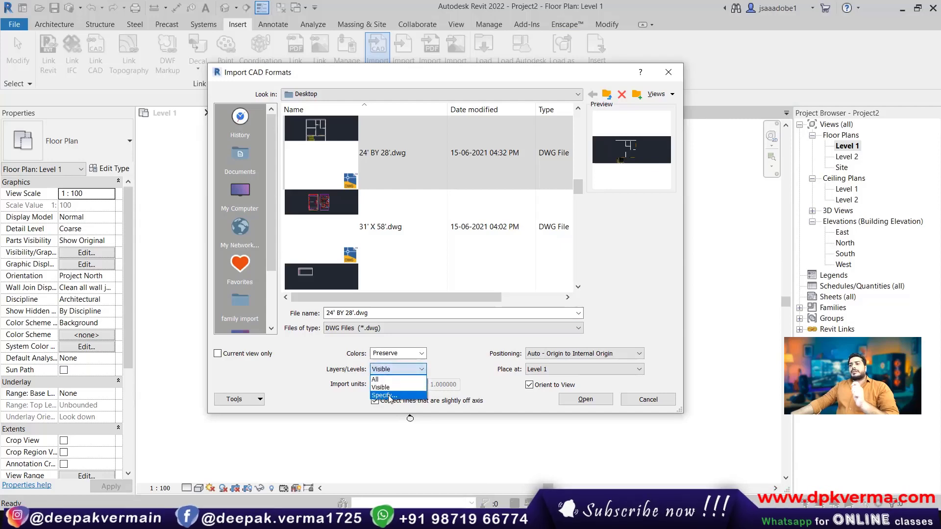
{"action": "left_click", "coordinate": [390, 396]}
{"action": "left_click", "coordinate": [392, 370]}
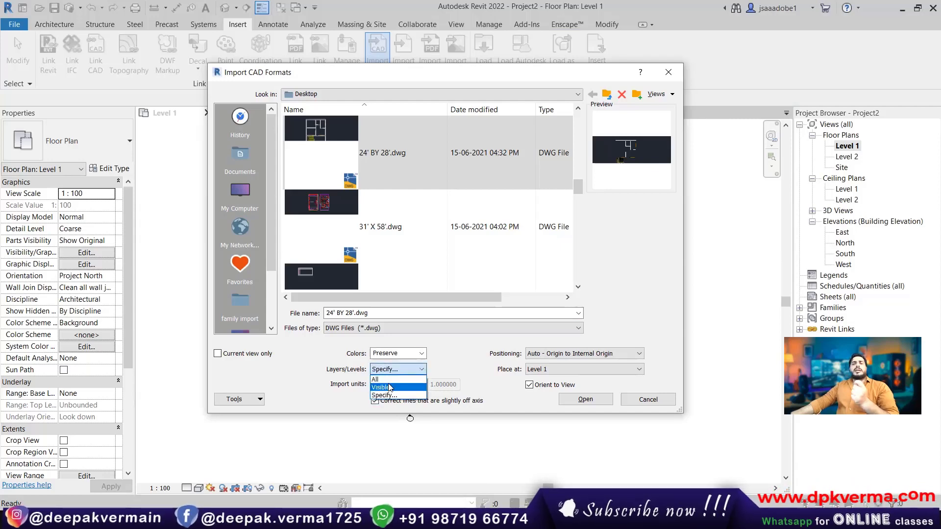
{"action": "left_click", "coordinate": [392, 380]}
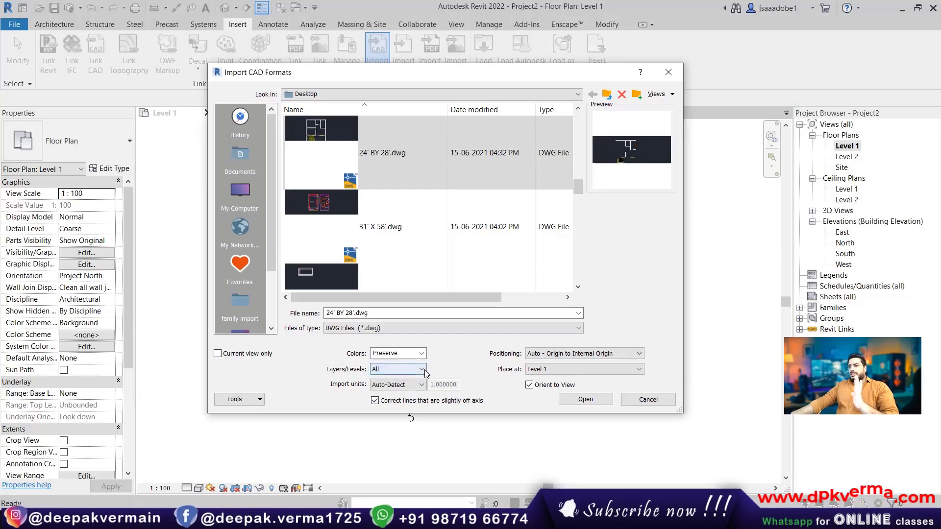
{"action": "left_click", "coordinate": [374, 386]}
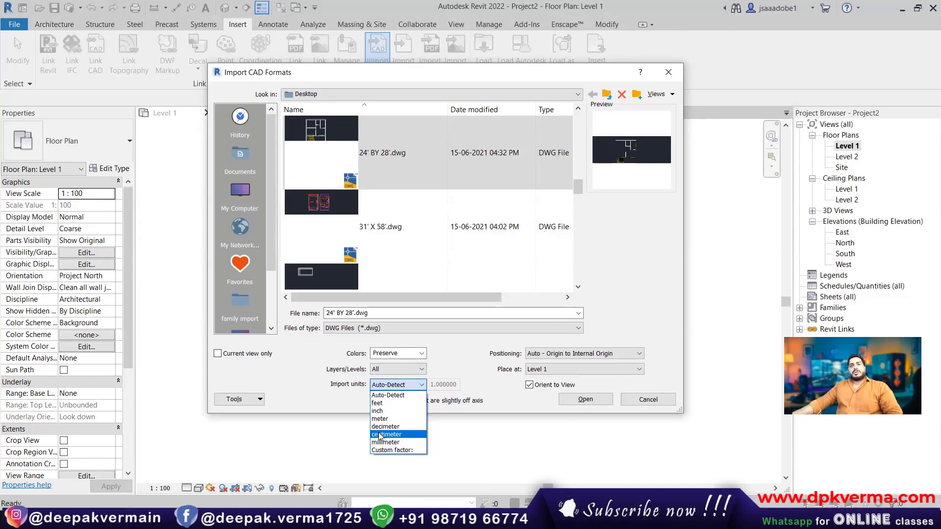
{"action": "left_click", "coordinate": [392, 395]}
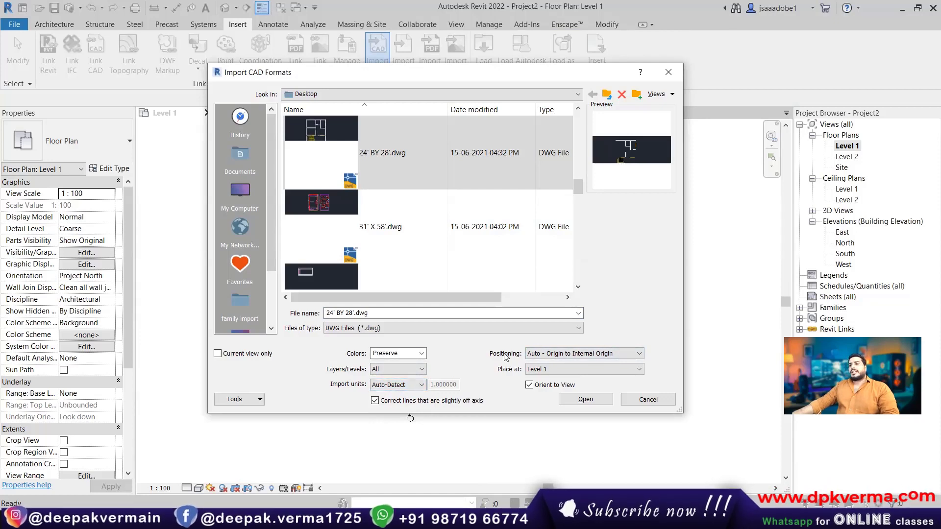
{"action": "left_click", "coordinate": [569, 356]}
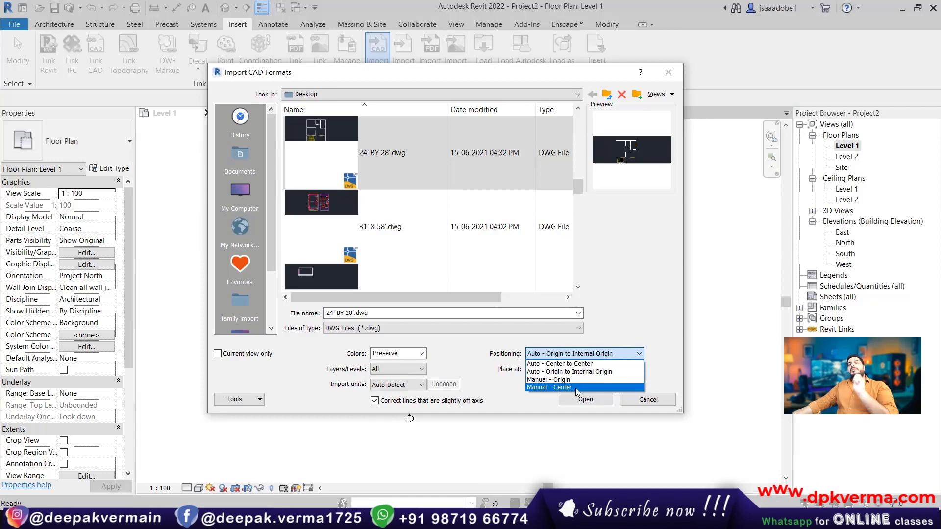
{"action": "left_click", "coordinate": [579, 364]}
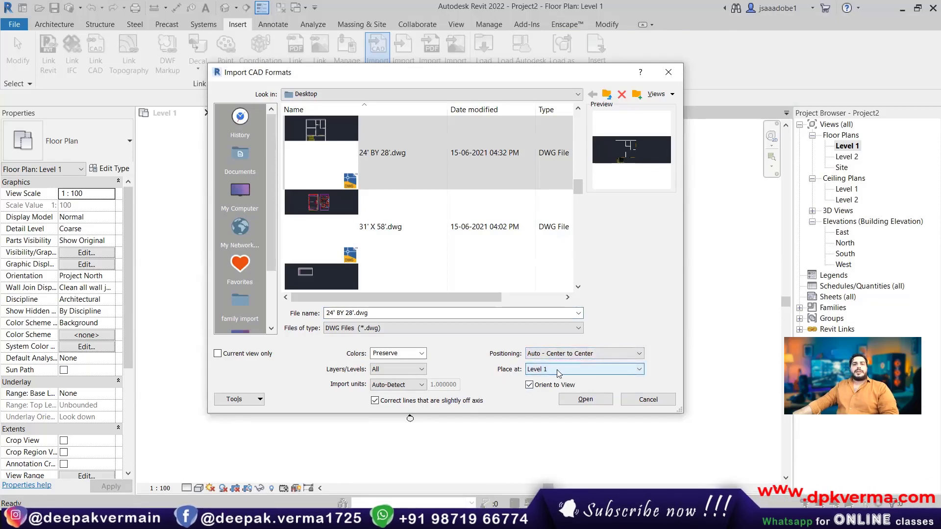
{"action": "left_click", "coordinate": [585, 399]}
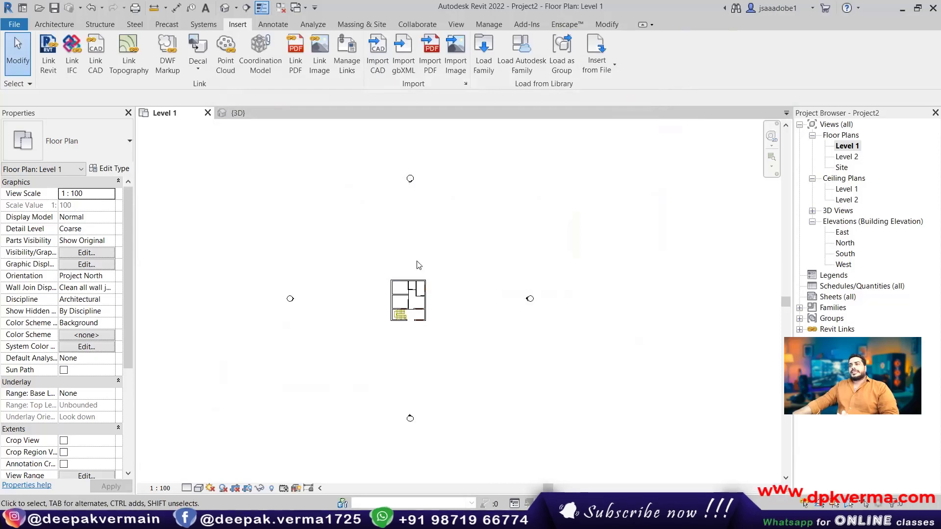
Add a 229 linear dimension at the top-left corner of the imported plan
{"action": "scroll", "coordinate": [419, 265], "scroll_direction": "up", "scroll_amount": 5}
{"action": "scroll", "coordinate": [389, 257], "scroll_direction": "up", "scroll_amount": 3}
{"action": "scroll", "coordinate": [383, 244], "scroll_direction": "up", "scroll_amount": 1}
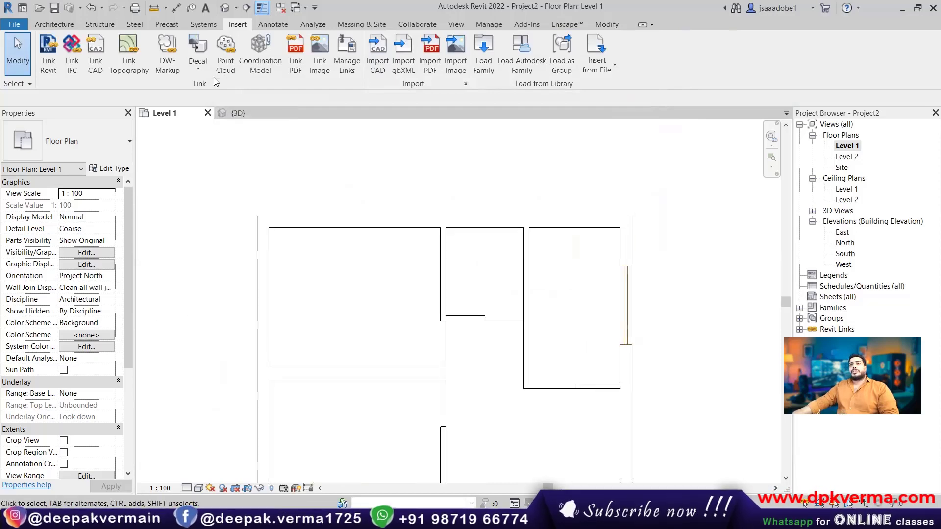
{"action": "left_click", "coordinate": [278, 25]}
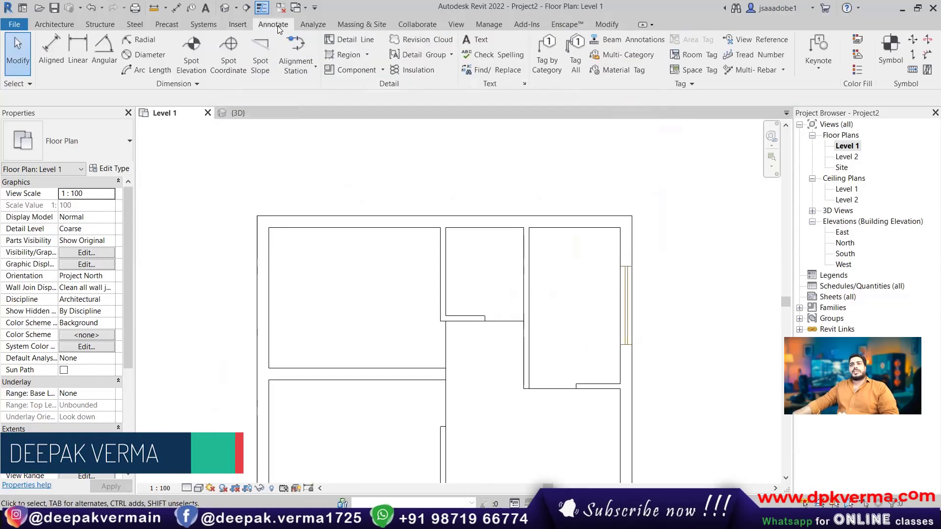
{"action": "left_click", "coordinate": [74, 59]}
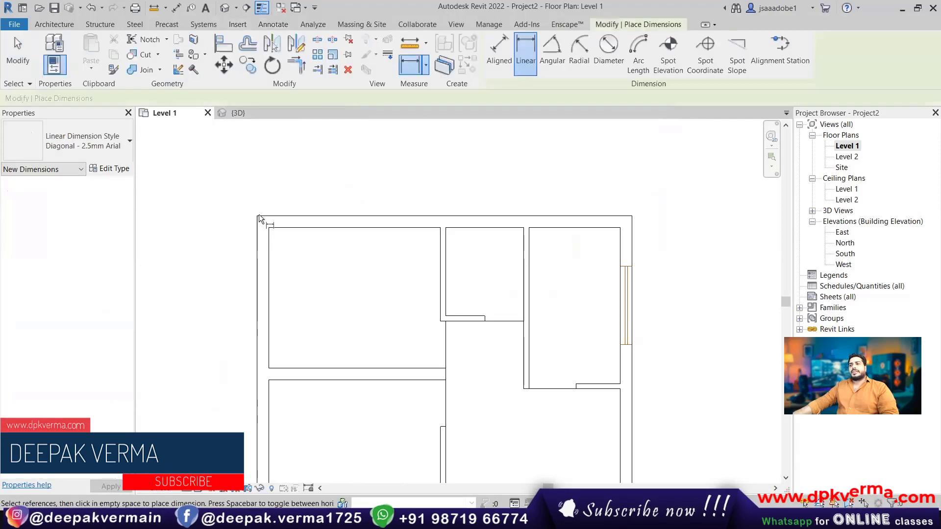
{"action": "left_click", "coordinate": [257, 216]}
{"action": "right_click", "coordinate": [264, 190]}
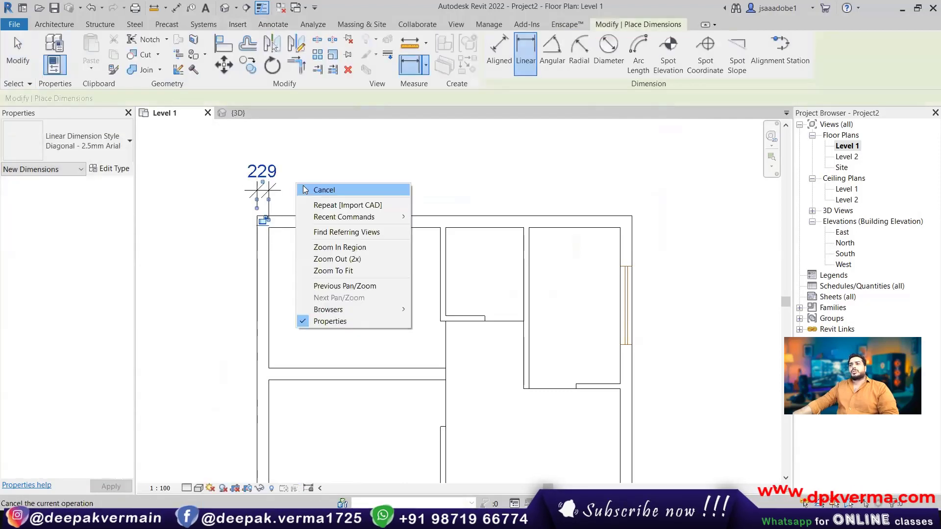
{"action": "left_click", "coordinate": [328, 197]}
{"action": "right_click", "coordinate": [328, 203]}
{"action": "left_click", "coordinate": [328, 203]}
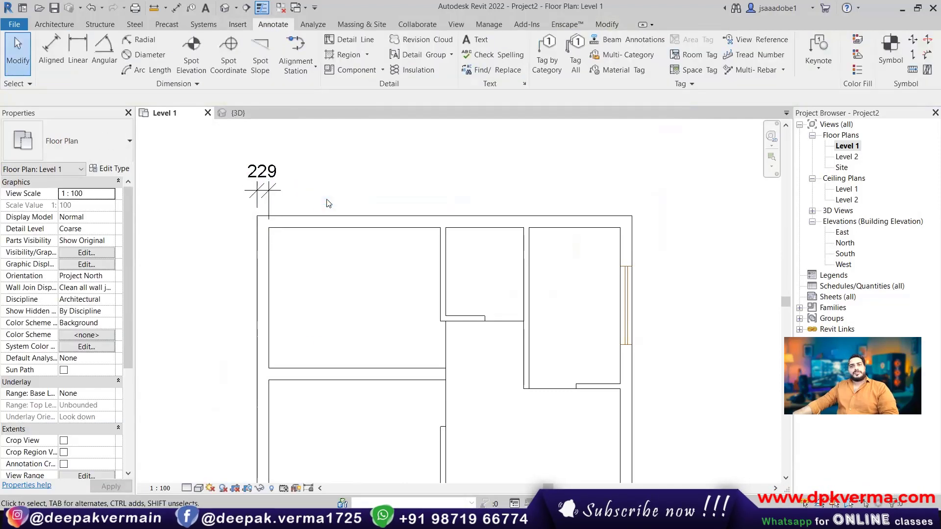
Delete the imported 24' BY 28' drawing from Level 1
{"action": "scroll", "coordinate": [325, 204], "scroll_direction": "down", "scroll_amount": 1}
{"action": "scroll", "coordinate": [316, 210], "scroll_direction": "down", "scroll_amount": 1}
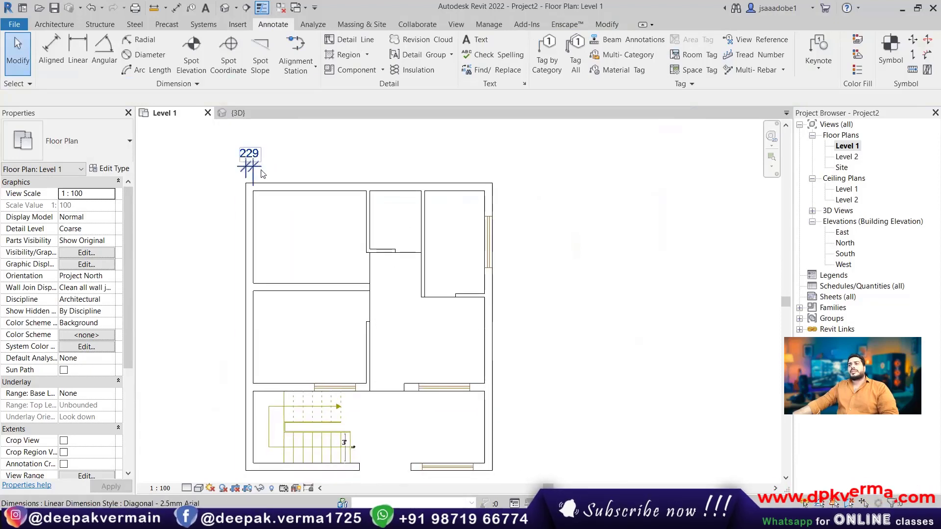
{"action": "left_click", "coordinate": [273, 185]}
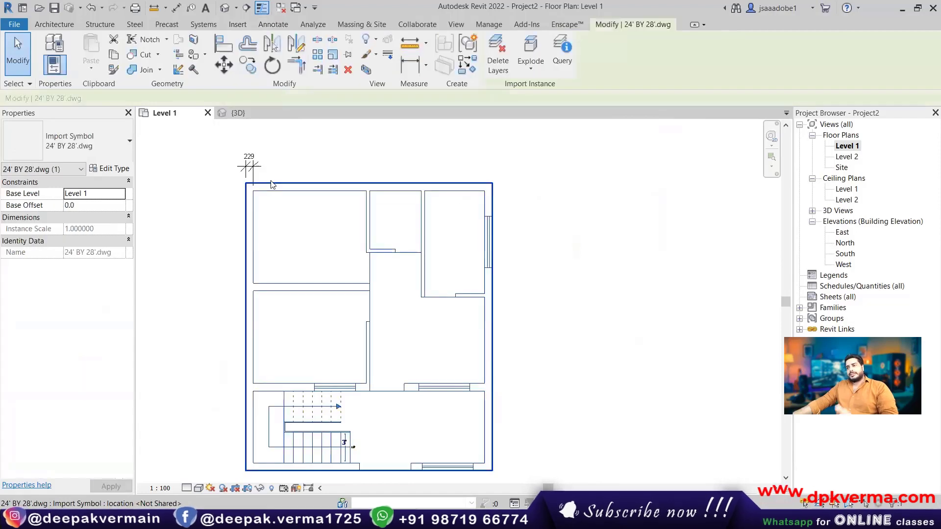
{"action": "scroll", "coordinate": [319, 224], "scroll_direction": "down", "scroll_amount": 1}
{"action": "scroll", "coordinate": [343, 236], "scroll_direction": "down", "scroll_amount": 5}
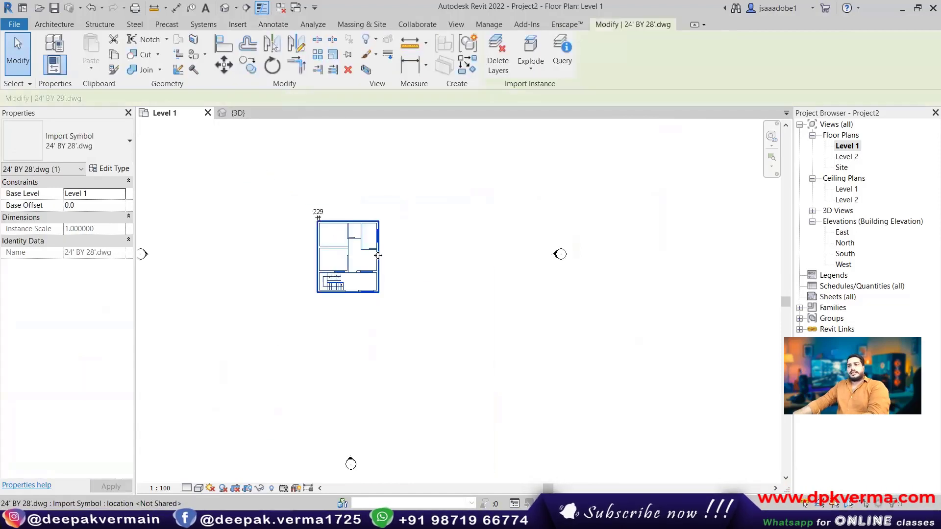
{"action": "key", "text": "Delete"}
{"action": "scroll", "coordinate": [407, 273], "scroll_direction": "down", "scroll_amount": 2}
{"action": "scroll", "coordinate": [414, 264], "scroll_direction": "down", "scroll_amount": 1}
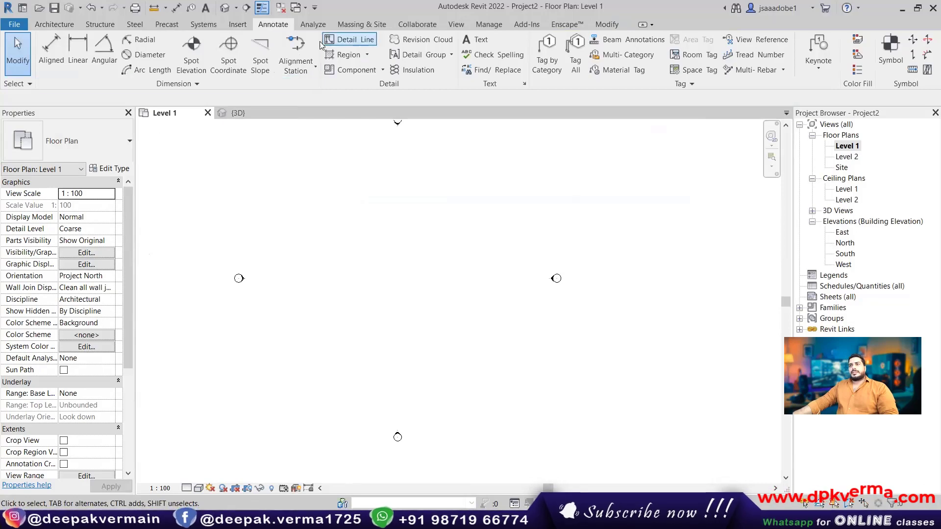
Re-import 24' BY 28'.dwg with Auto - Origin to Internal Origin positioning, then deselect it
{"action": "left_click", "coordinate": [240, 25]}
{"action": "left_click", "coordinate": [370, 71]}
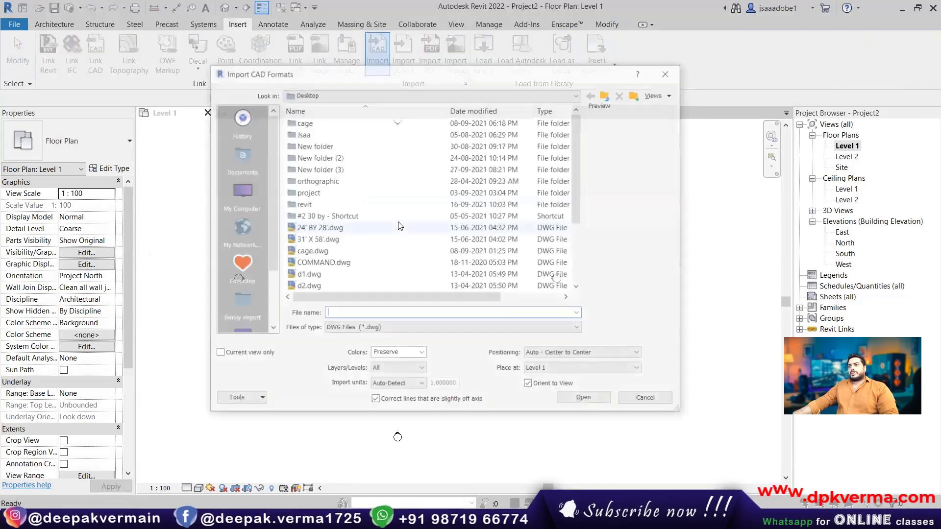
{"action": "left_click", "coordinate": [336, 228]}
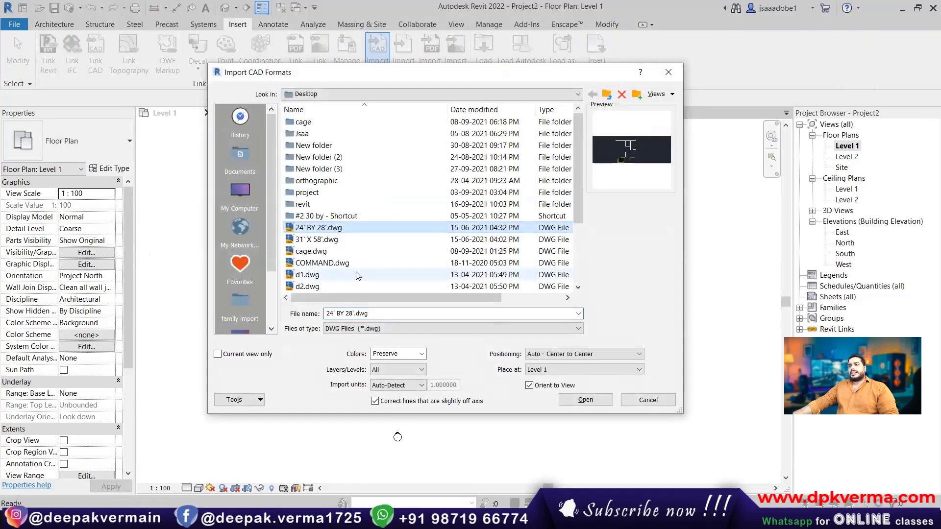
{"action": "left_click", "coordinate": [557, 355]}
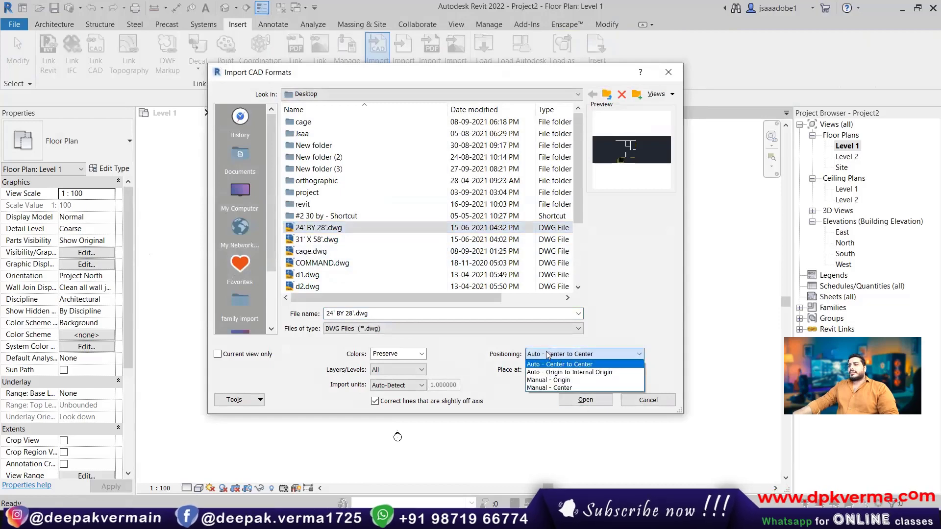
{"action": "left_click", "coordinate": [580, 373]}
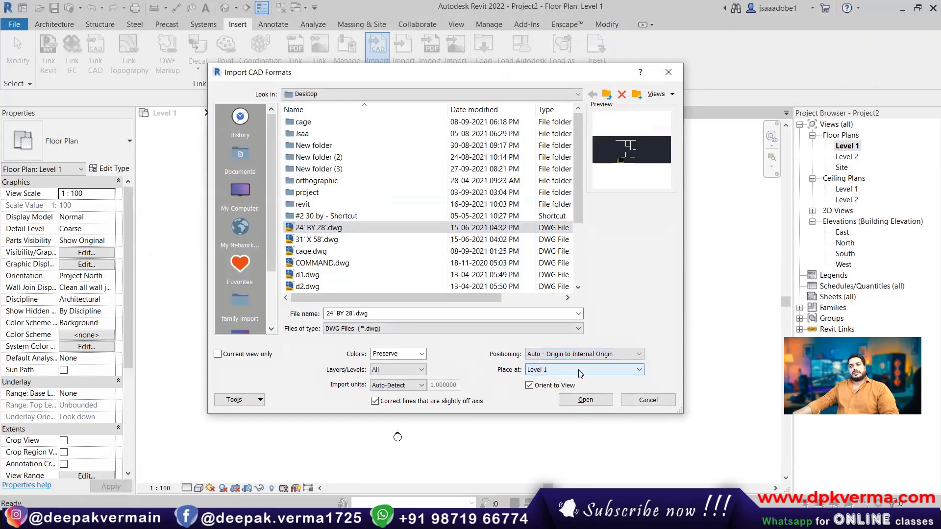
{"action": "left_click", "coordinate": [585, 400]}
{"action": "scroll", "coordinate": [420, 295], "scroll_direction": "down", "scroll_amount": 4}
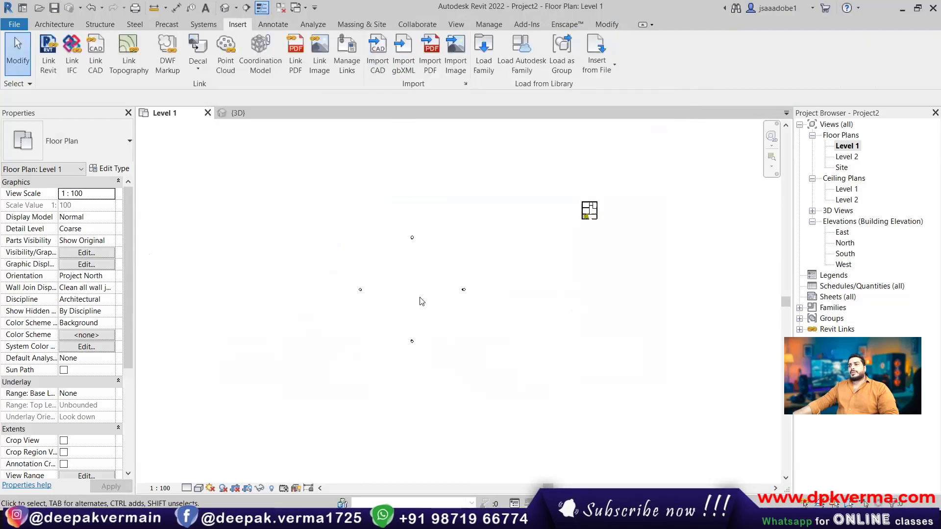
{"action": "left_click", "coordinate": [595, 208]}
{"action": "scroll", "coordinate": [595, 208], "scroll_direction": "up", "scroll_amount": 1}
{"action": "scroll", "coordinate": [594, 210], "scroll_direction": "up", "scroll_amount": 2}
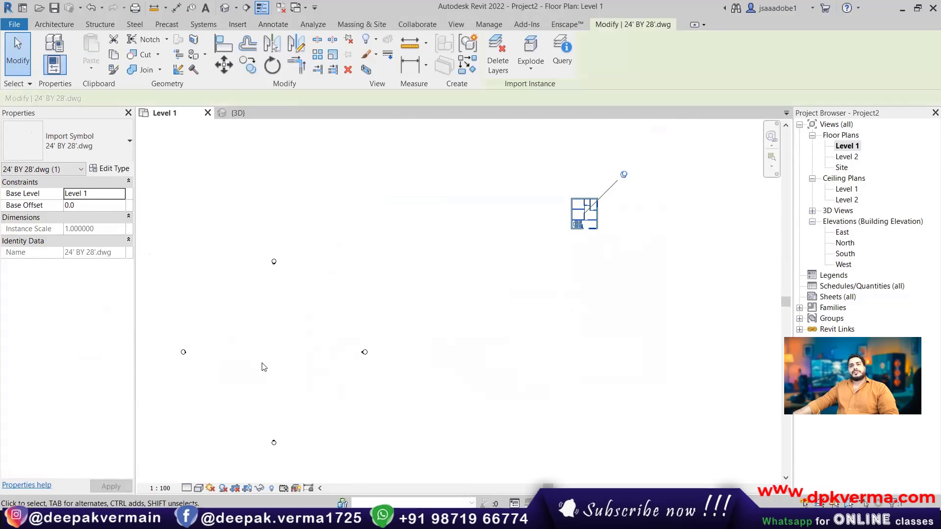
{"action": "left_click", "coordinate": [570, 259]}
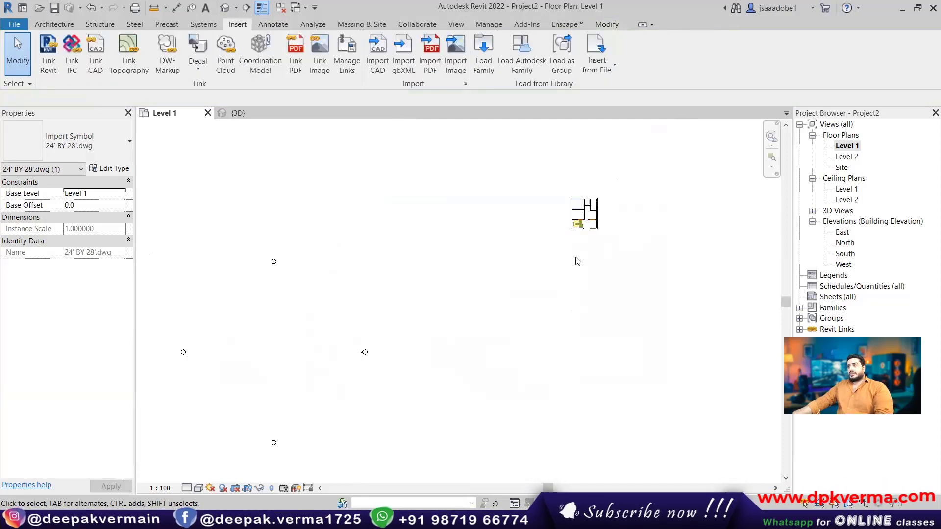
Delete the old DWG and import 24' BY 28'.dwg with Manual - Center positioning
{"action": "left_click", "coordinate": [592, 232]}
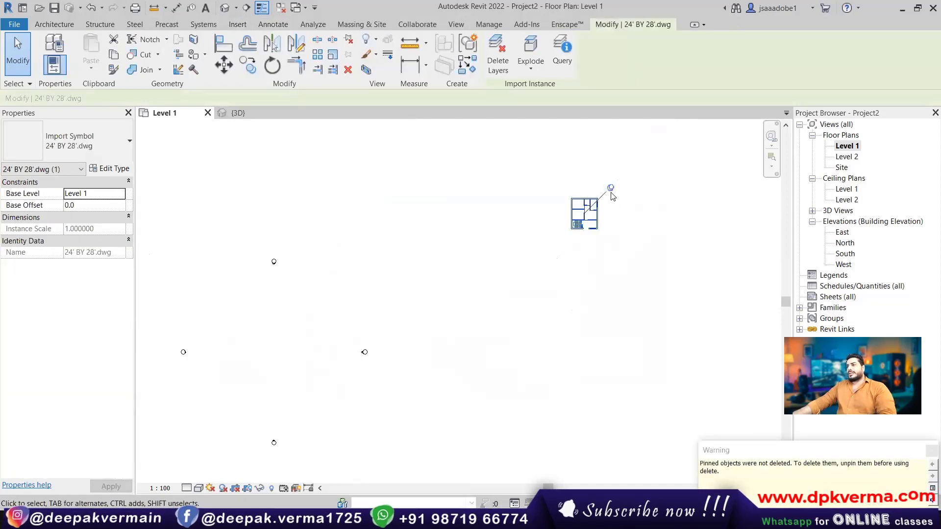
{"action": "key", "text": "Delete"}
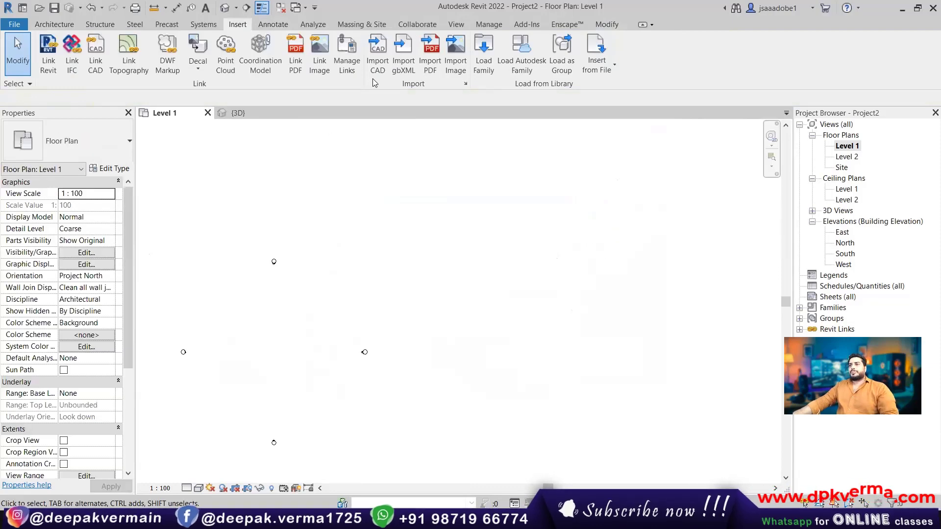
{"action": "left_click", "coordinate": [377, 69]}
{"action": "left_click", "coordinate": [584, 354]}
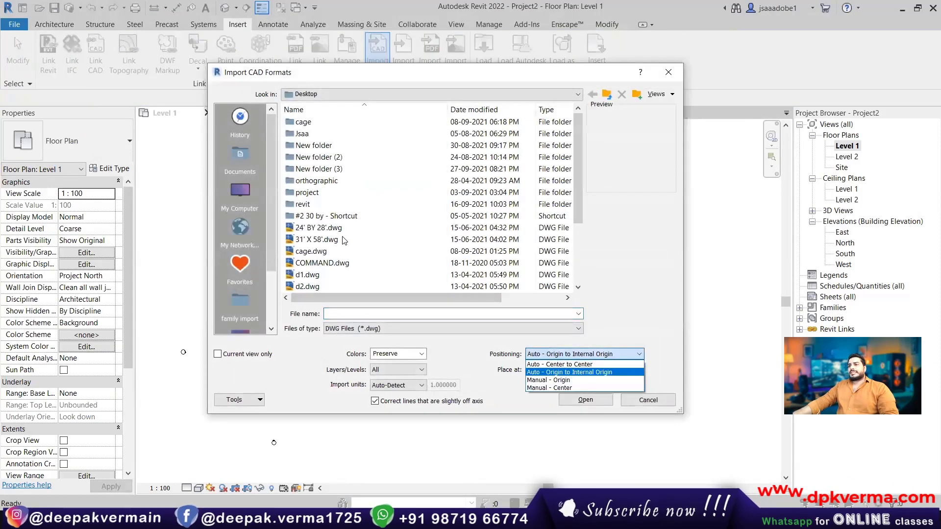
{"action": "left_click", "coordinate": [337, 233]}
{"action": "left_click", "coordinate": [583, 354]}
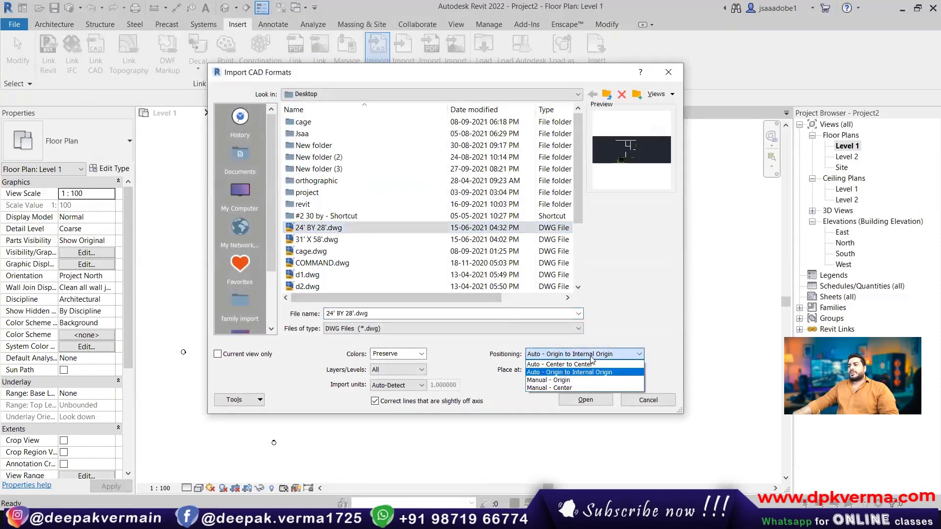
{"action": "left_click", "coordinate": [554, 387]}
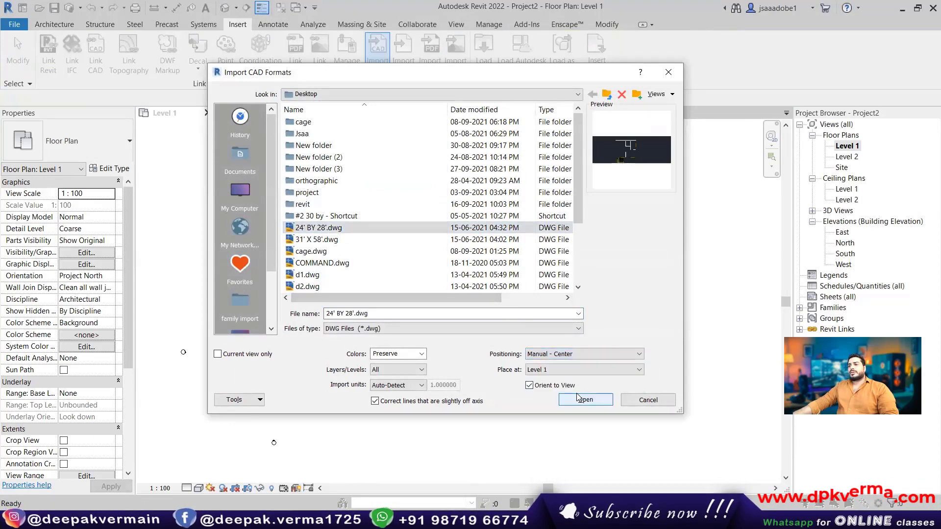
{"action": "left_click", "coordinate": [581, 400]}
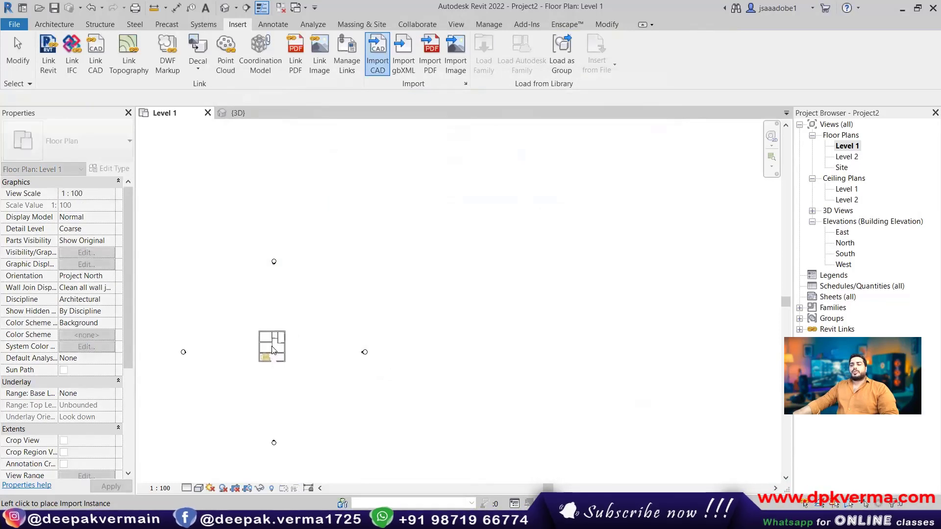
Place the DWG between the elevation markers, remove it, and restart the CAD import
{"action": "left_click", "coordinate": [273, 350]}
{"action": "scroll", "coordinate": [263, 357], "scroll_direction": "up", "scroll_amount": 3}
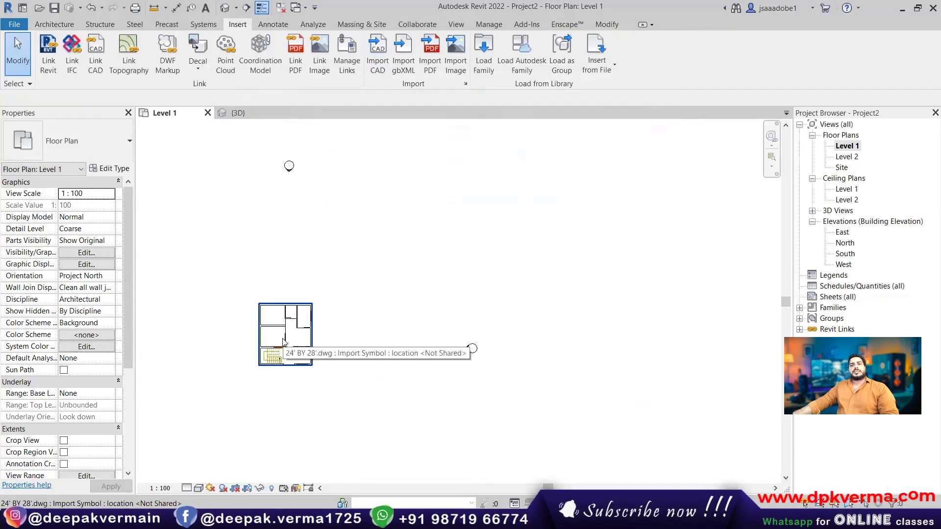
{"action": "scroll", "coordinate": [283, 342], "scroll_direction": "down", "scroll_amount": 3}
{"action": "key", "text": "Delete"}
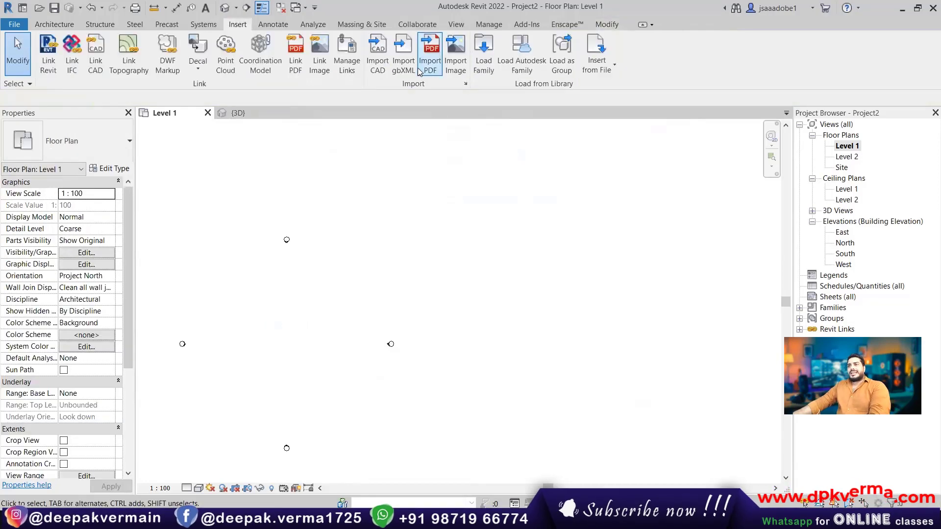
{"action": "left_click", "coordinate": [377, 54]}
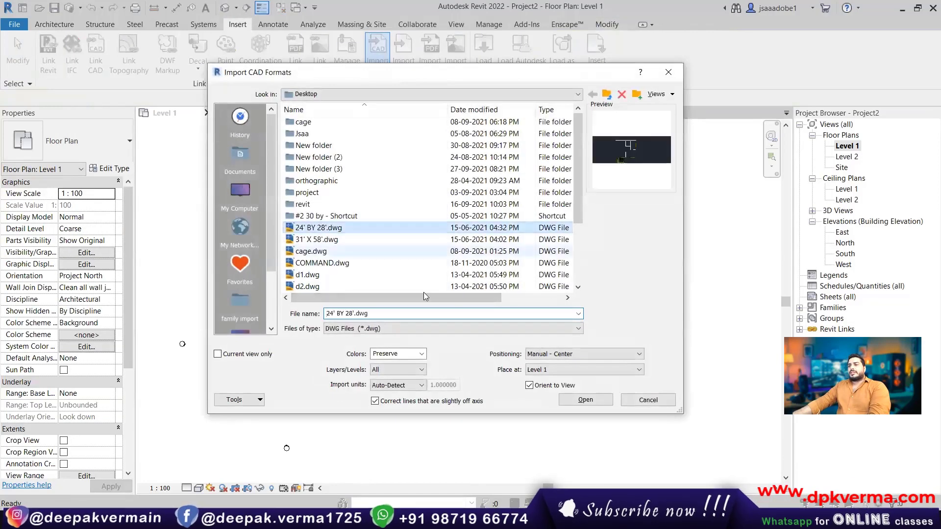
Import the DWG with Manual - Origin positioning, place it, then cancel the repeated import
{"action": "left_click", "coordinate": [583, 354]}
{"action": "left_click", "coordinate": [569, 388]}
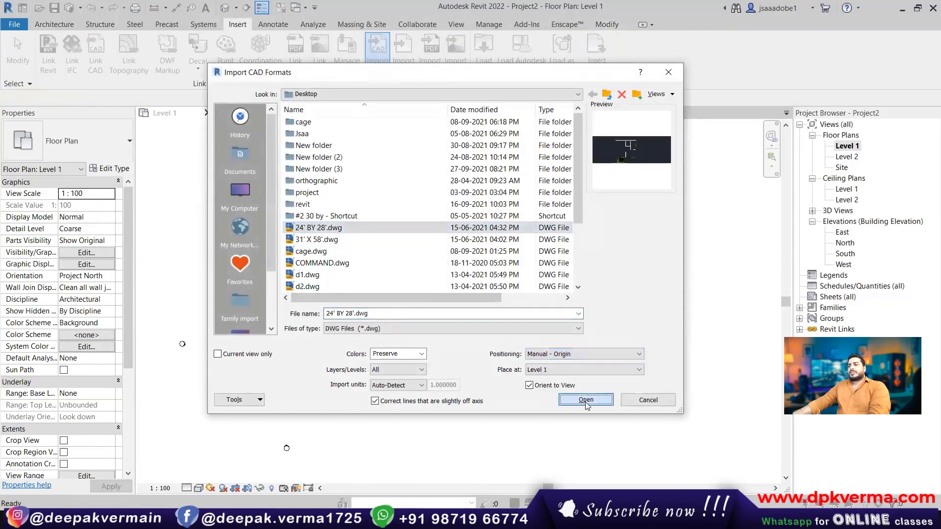
{"action": "left_click", "coordinate": [585, 401]}
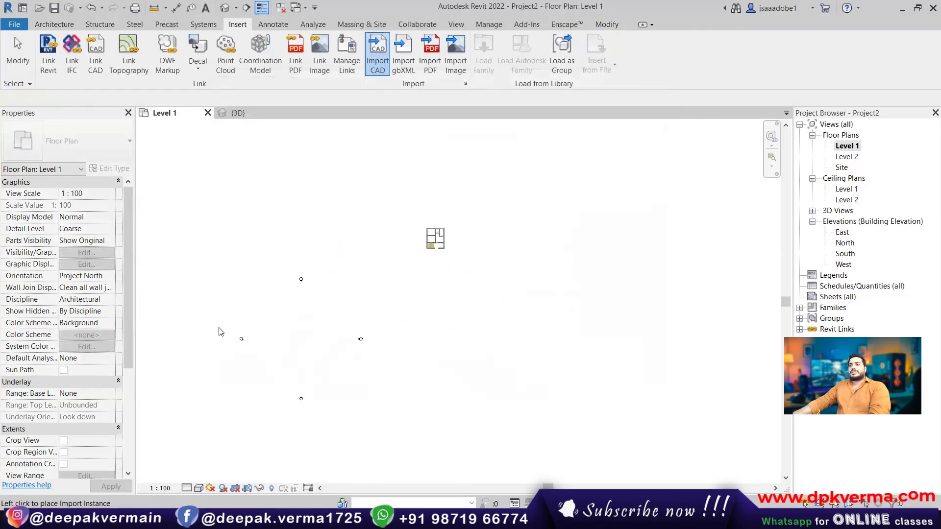
{"action": "left_click", "coordinate": [314, 331]}
{"action": "key", "text": "Return"}
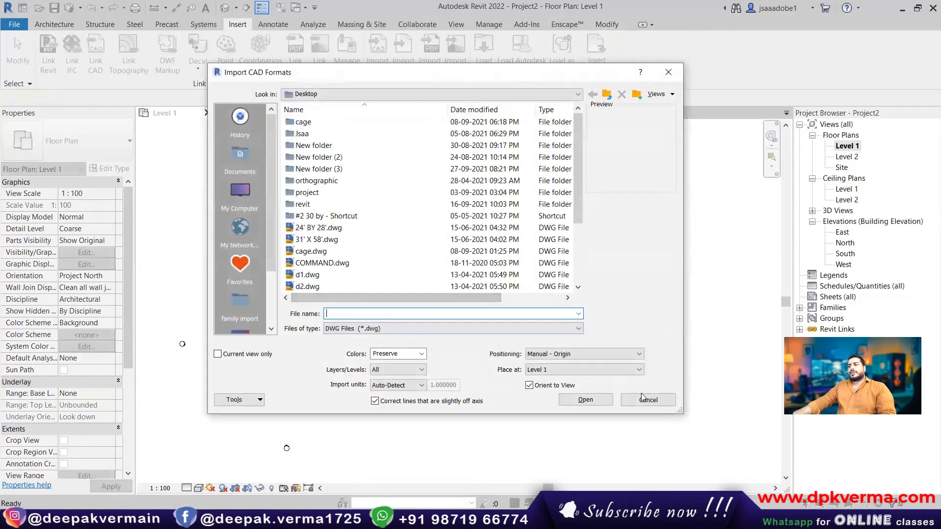
{"action": "left_click", "coordinate": [647, 399]}
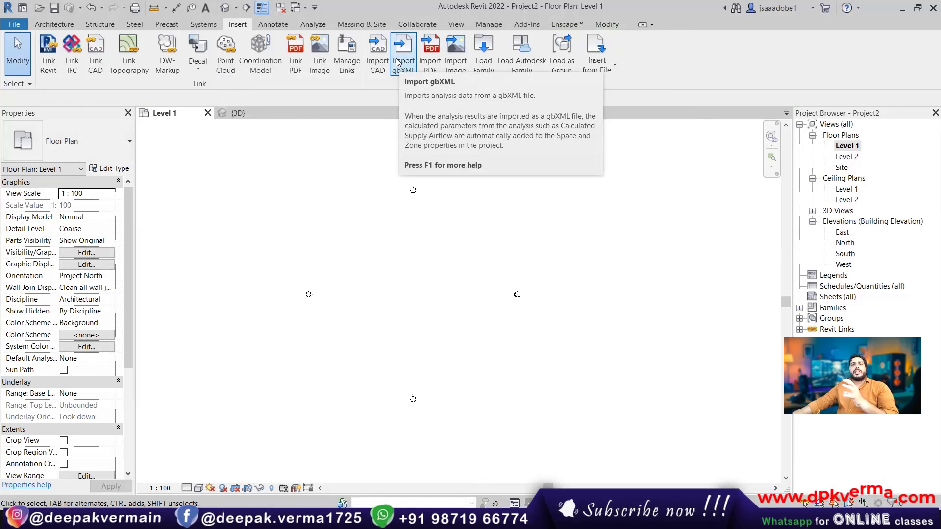
Import 24' BY 28'-Model.pdf at 150 DPI and place it on the Level 1 plan
{"action": "left_click", "coordinate": [422, 53]}
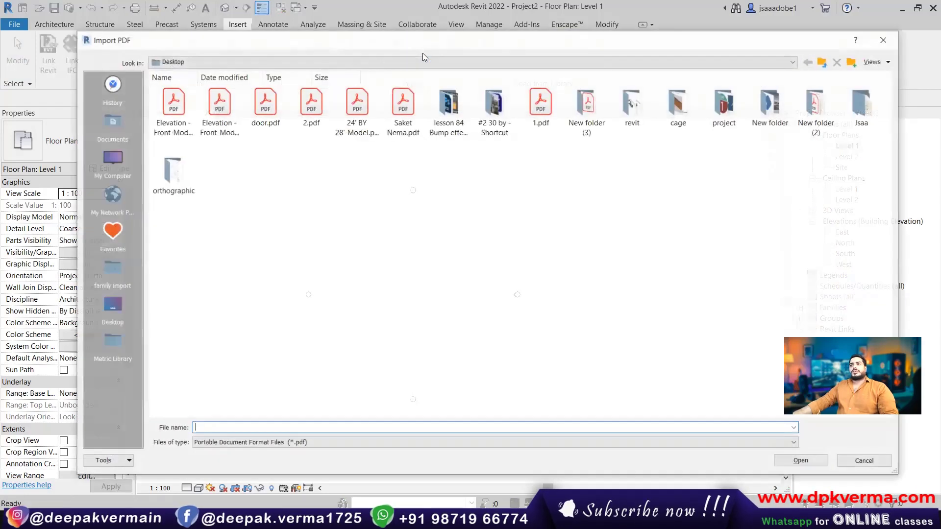
{"action": "scroll", "coordinate": [385, 200], "scroll_direction": "up", "scroll_amount": 1, "text": "ctrl"}
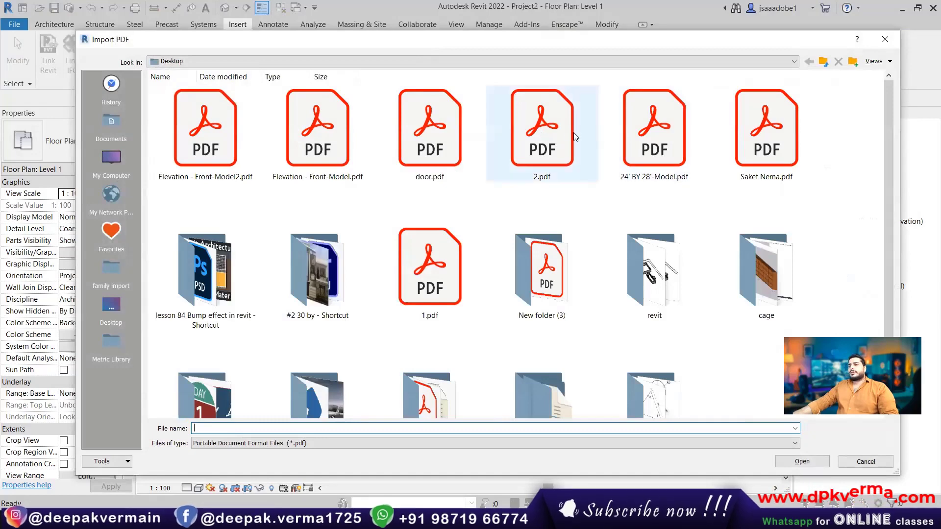
{"action": "left_click", "coordinate": [636, 127]}
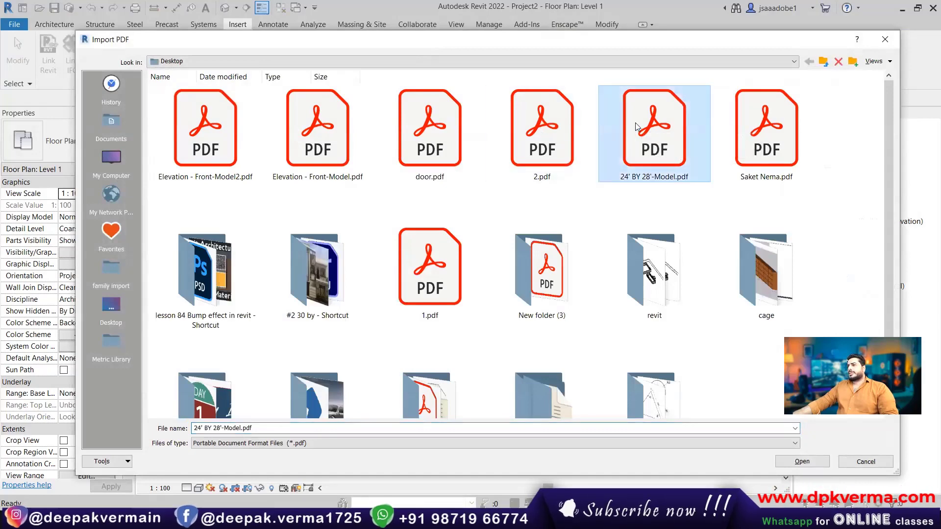
{"action": "left_click", "coordinate": [802, 461]}
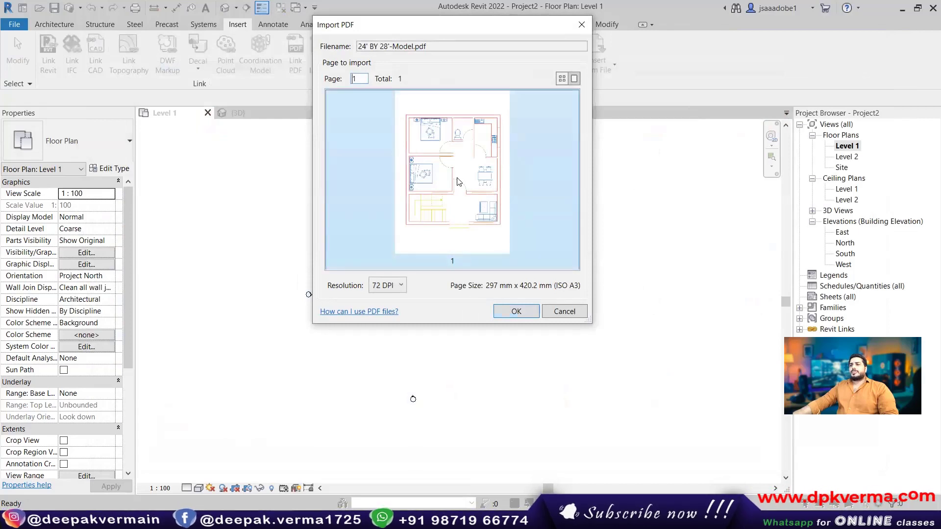
{"action": "left_click", "coordinate": [387, 285]}
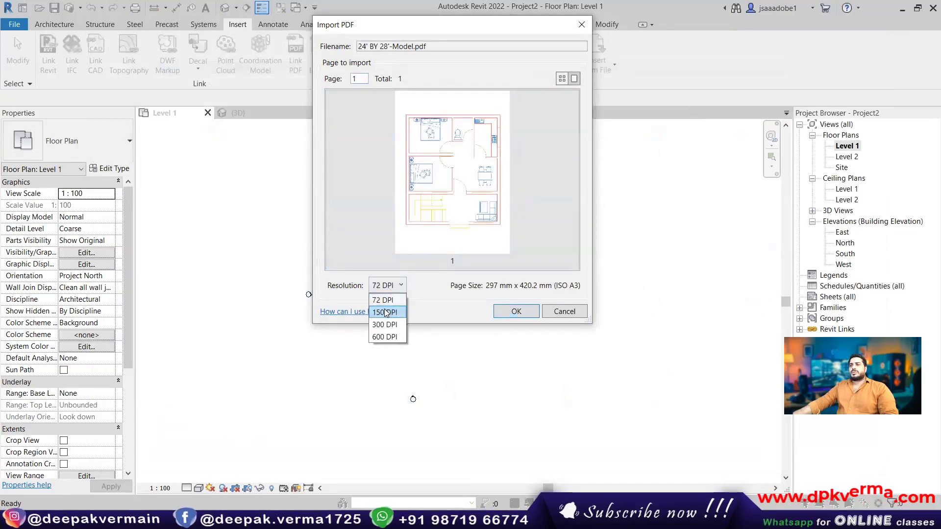
{"action": "left_click", "coordinate": [385, 310]}
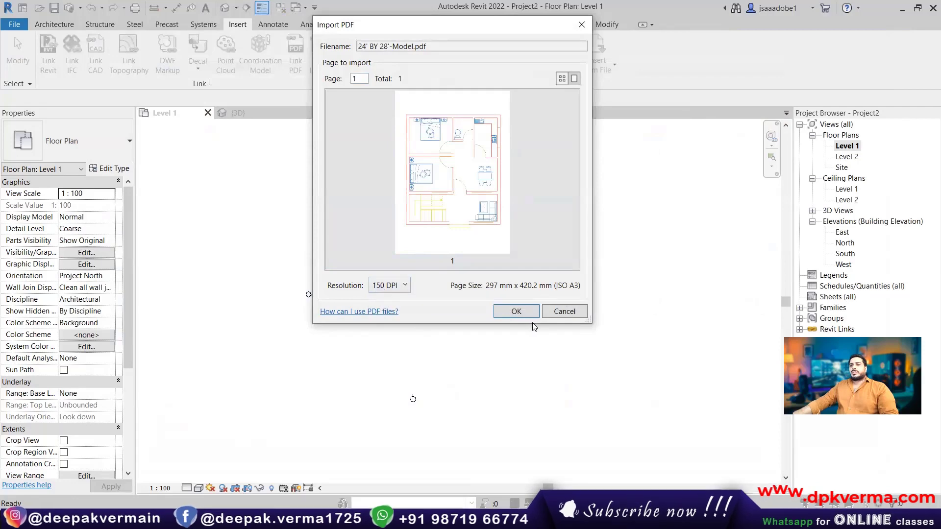
{"action": "left_click", "coordinate": [514, 311]}
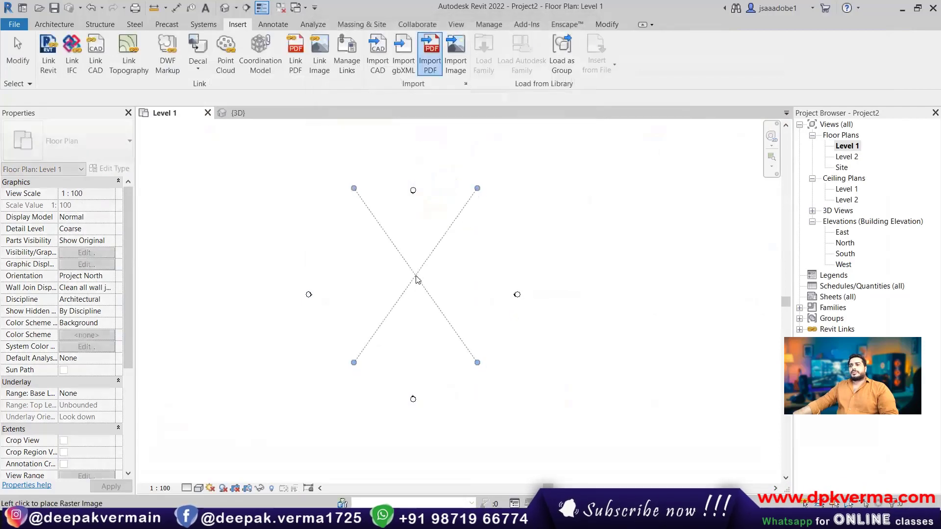
{"action": "left_click", "coordinate": [410, 301]}
{"action": "right_click", "coordinate": [534, 206]}
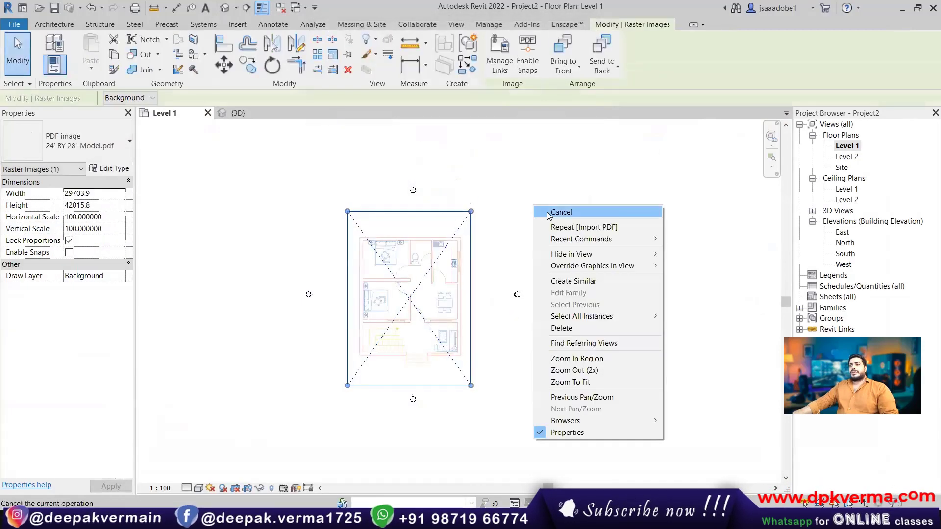
{"action": "left_click", "coordinate": [549, 211]}
{"action": "right_click", "coordinate": [534, 207]}
Start a wall with the Wall tool, then end it without drawing anything
{"action": "left_click", "coordinate": [549, 212]}
{"action": "scroll", "coordinate": [461, 271], "scroll_direction": "up", "scroll_amount": 5}
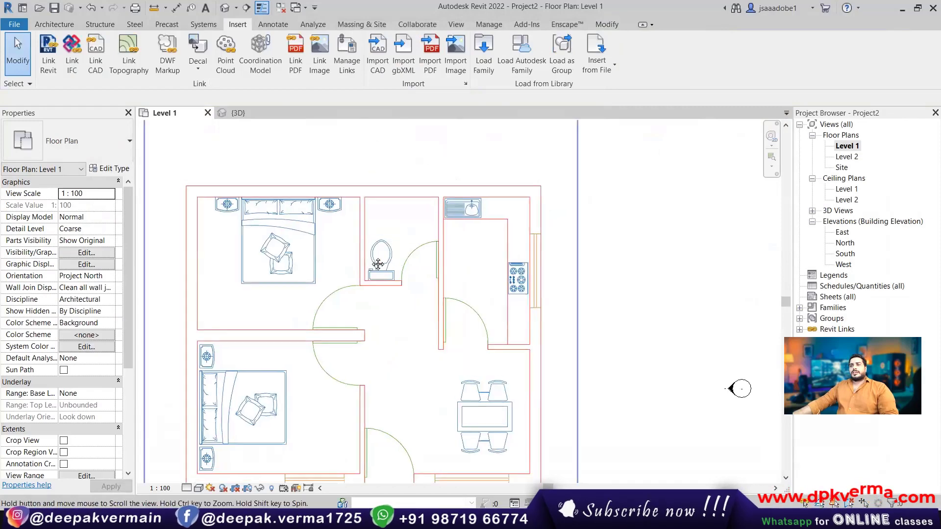
{"action": "left_click", "coordinate": [43, 24]}
{"action": "left_click", "coordinate": [49, 51]}
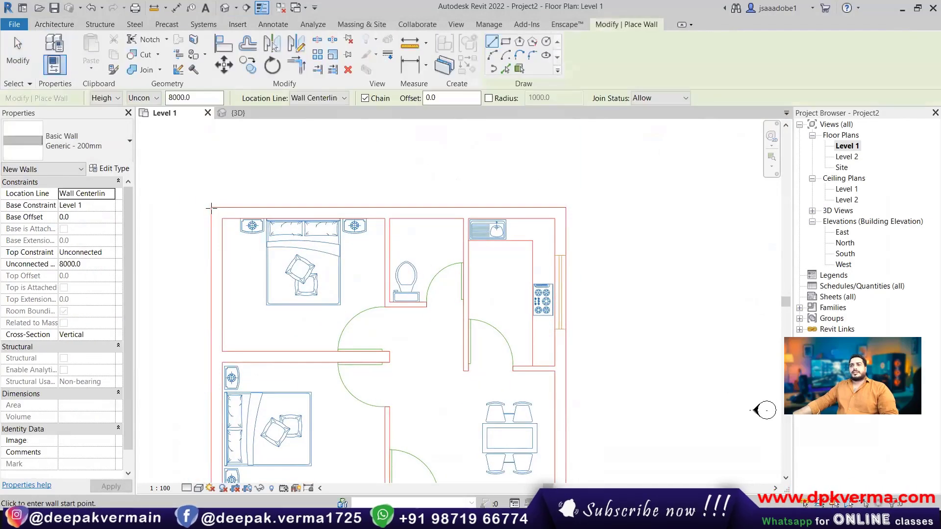
{"action": "scroll", "coordinate": [224, 214], "scroll_direction": "down", "scroll_amount": 2}
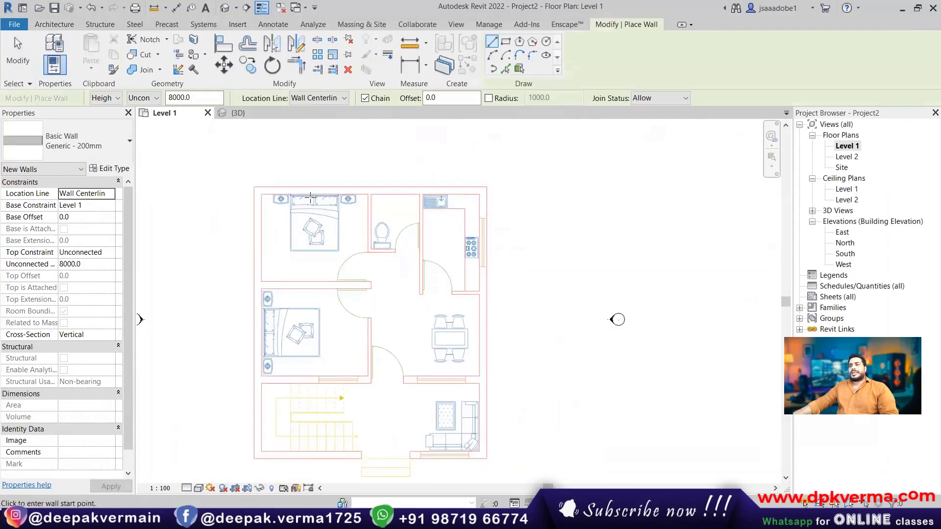
{"action": "scroll", "coordinate": [245, 219], "scroll_direction": "up", "scroll_amount": 1}
{"action": "scroll", "coordinate": [238, 210], "scroll_direction": "up", "scroll_amount": 1}
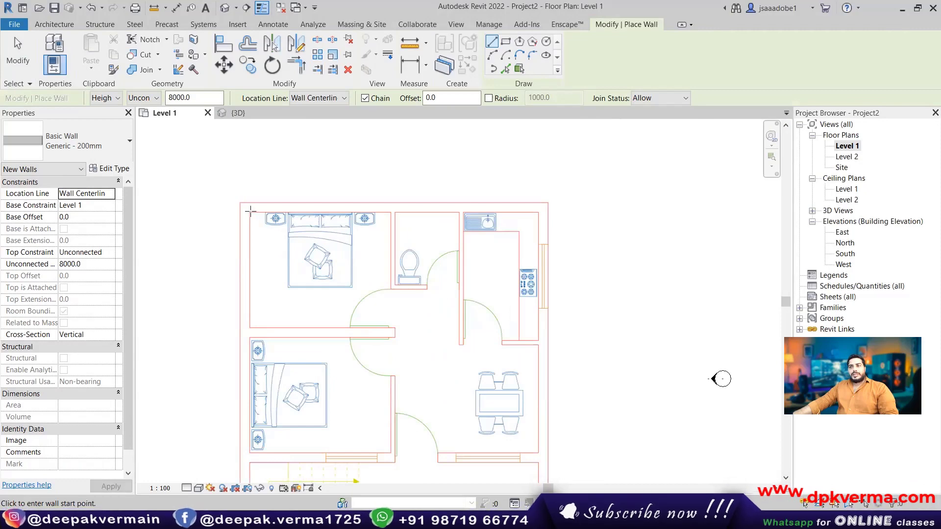
{"action": "scroll", "coordinate": [266, 221], "scroll_direction": "down", "scroll_amount": 2}
{"action": "right_click", "coordinate": [355, 127]}
{"action": "left_click", "coordinate": [377, 129]}
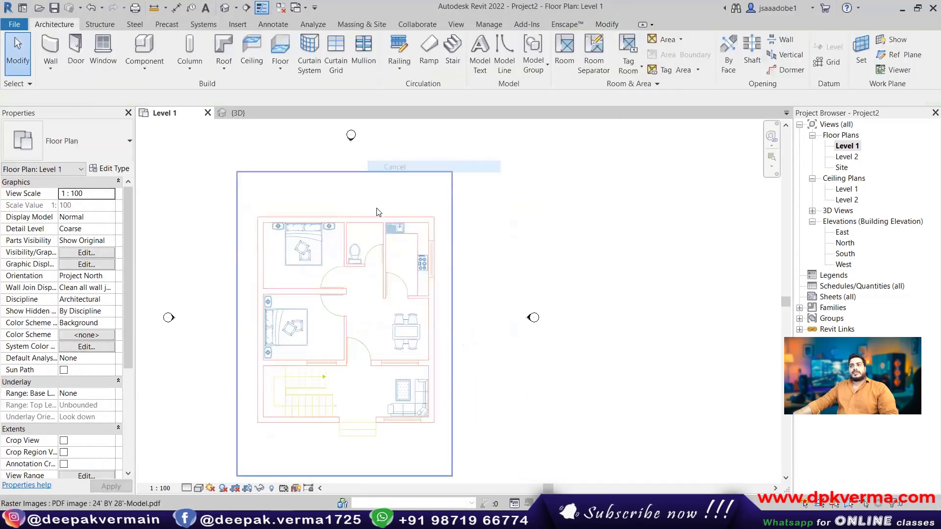
Select the PDF floor-plan image, recentre the view, and enable snapping to its lines
{"action": "left_click", "coordinate": [363, 213]}
{"action": "scroll", "coordinate": [344, 211], "scroll_direction": "down", "scroll_amount": 1}
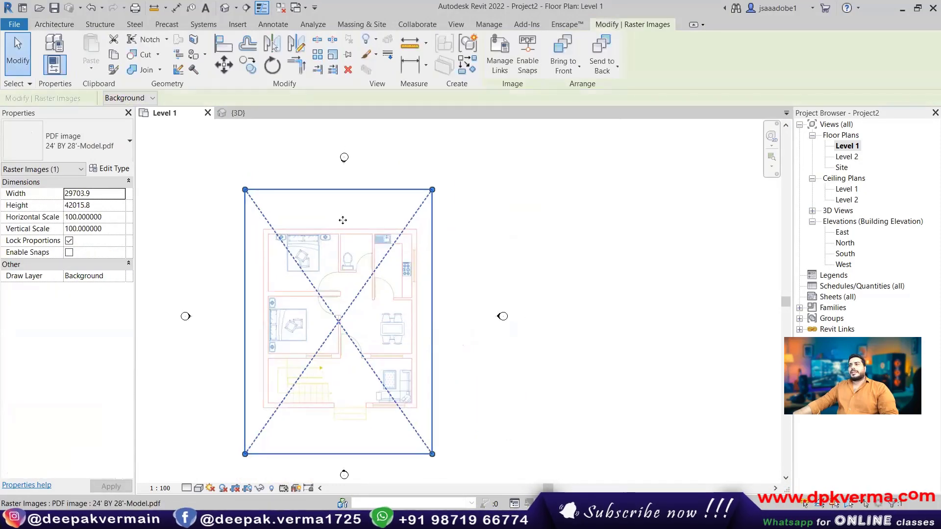
{"action": "scroll", "coordinate": [377, 223], "scroll_direction": "up", "scroll_amount": 2}
{"action": "middle_click_drag", "start_coordinate": [379, 224], "coordinate": [423, 220]}
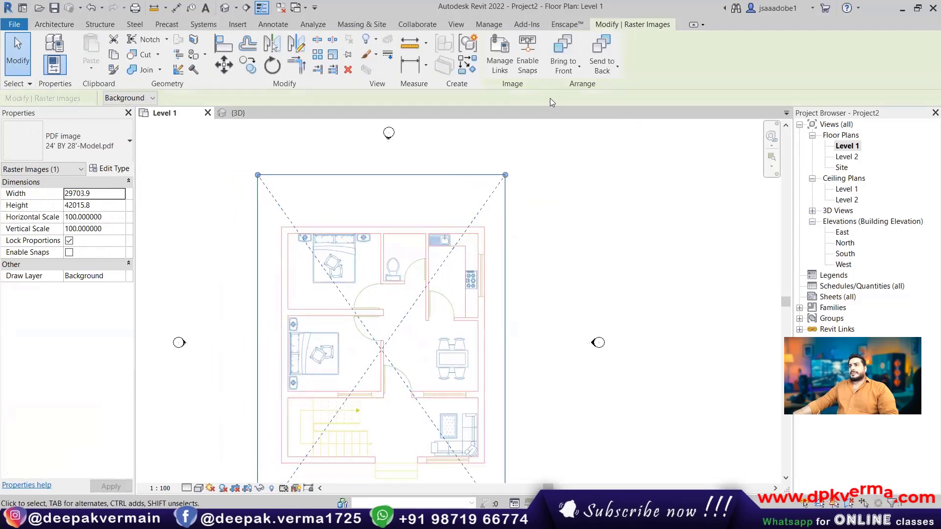
{"action": "left_click", "coordinate": [522, 57]}
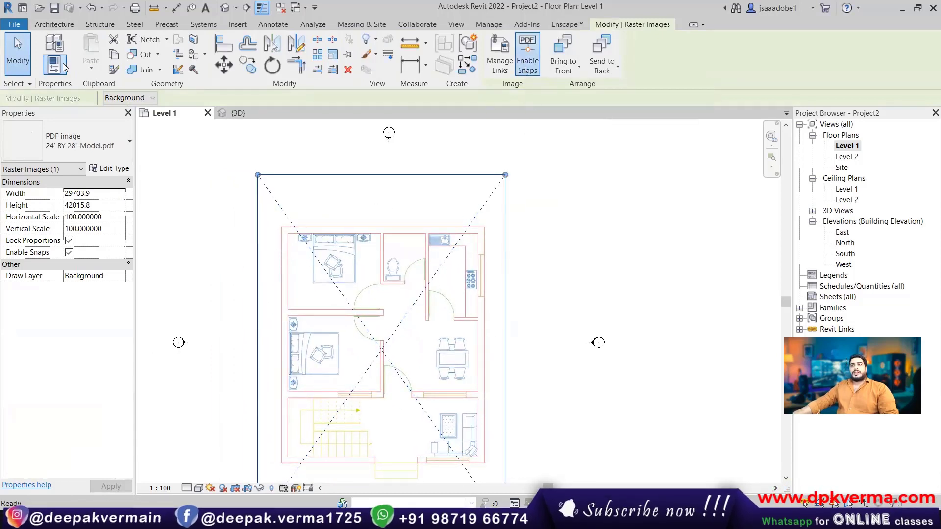
Begin a wall at the plan's top-left corner, cancel it, and select the PDF image
{"action": "left_click", "coordinate": [55, 25]}
{"action": "left_click", "coordinate": [49, 51]}
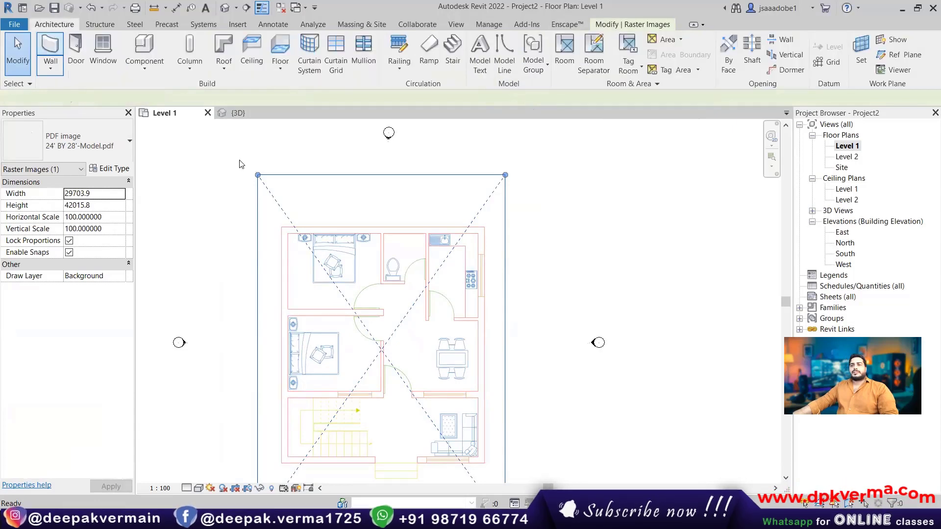
{"action": "left_click", "coordinate": [281, 226]}
{"action": "scroll", "coordinate": [281, 226], "scroll_direction": "up", "scroll_amount": 3}
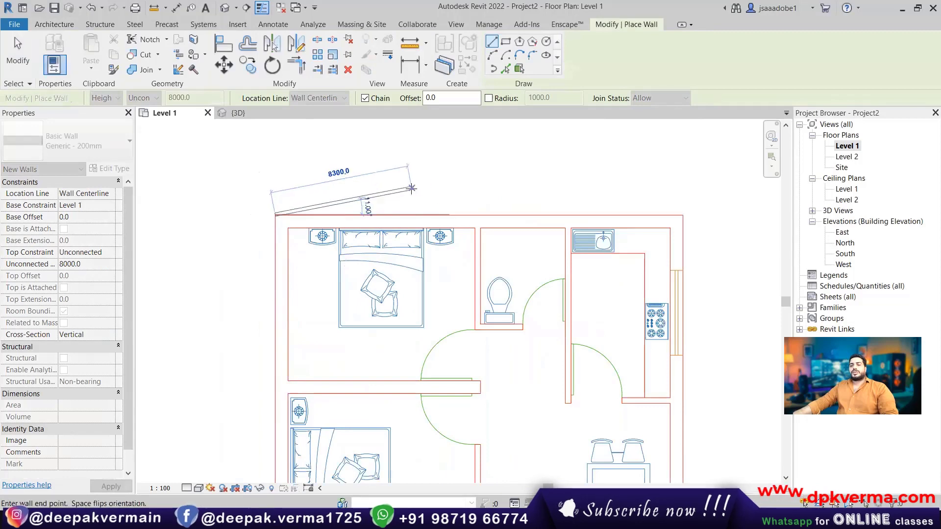
{"action": "key", "text": "Escape"}
{"action": "scroll", "coordinate": [340, 206], "scroll_direction": "down", "scroll_amount": 1}
{"action": "scroll", "coordinate": [347, 204], "scroll_direction": "down", "scroll_amount": 1}
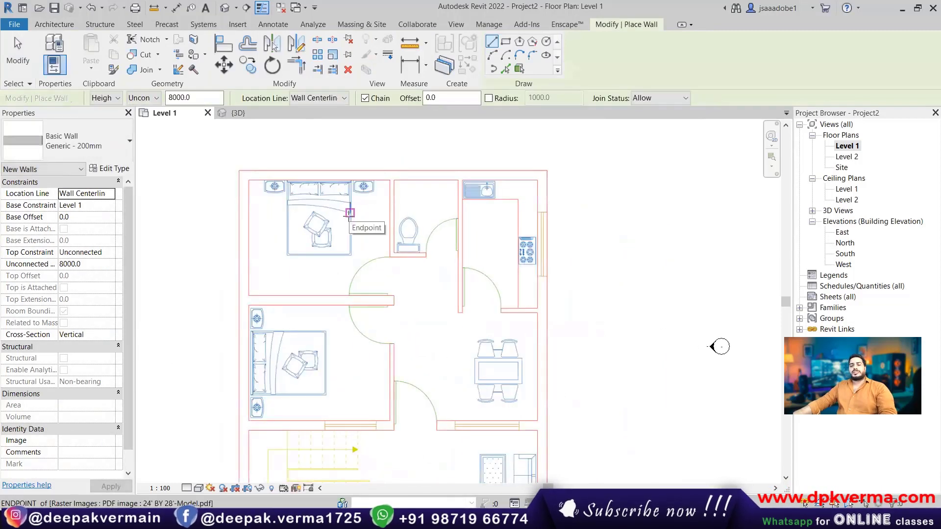
{"action": "key", "text": "Escape"}
{"action": "left_click", "coordinate": [350, 220]}
{"action": "scroll", "coordinate": [351, 216], "scroll_direction": "down", "scroll_amount": 2}
{"action": "key", "text": "Escape"}
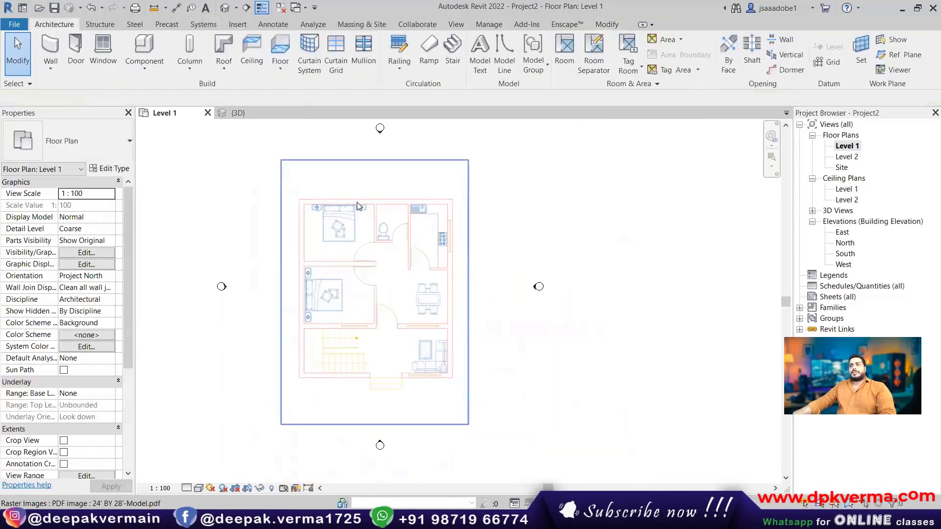
{"action": "scroll", "coordinate": [383, 196], "scroll_direction": "up", "scroll_amount": 1}
{"action": "left_click", "coordinate": [351, 182]}
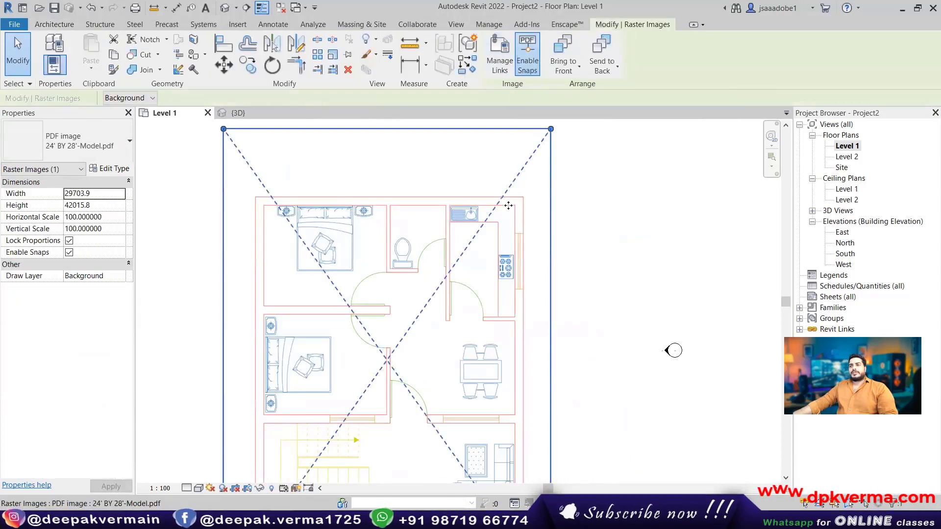
Scale the PDF image to 32474.0 × 45934.2 (109.325830) and nudge it left and down
{"action": "scroll", "coordinate": [493, 269], "scroll_direction": "down", "scroll_amount": 2}
{"action": "middle_click_drag", "start_coordinate": [492, 269], "coordinate": [456, 267]}
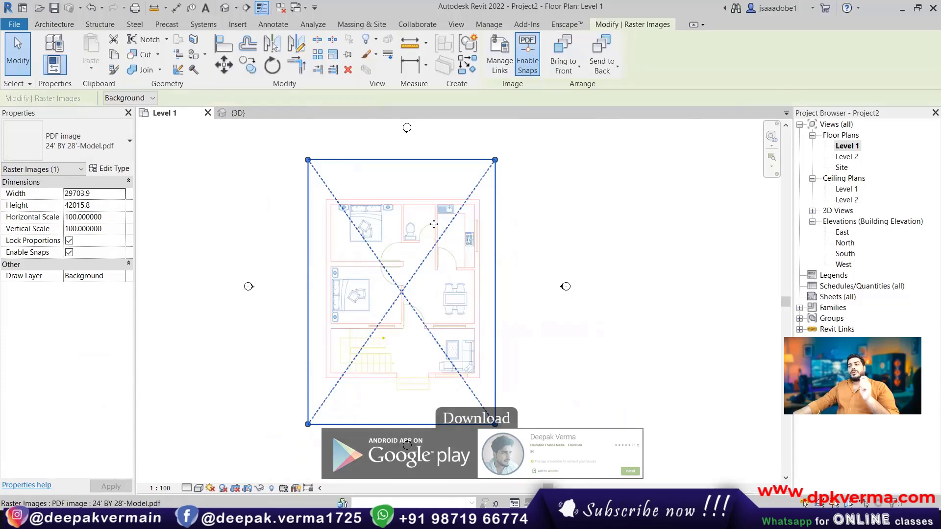
{"action": "key", "text": "Escape"}
{"action": "left_click", "coordinate": [444, 227]}
{"action": "scroll", "coordinate": [456, 235], "scroll_direction": "down", "scroll_amount": 2}
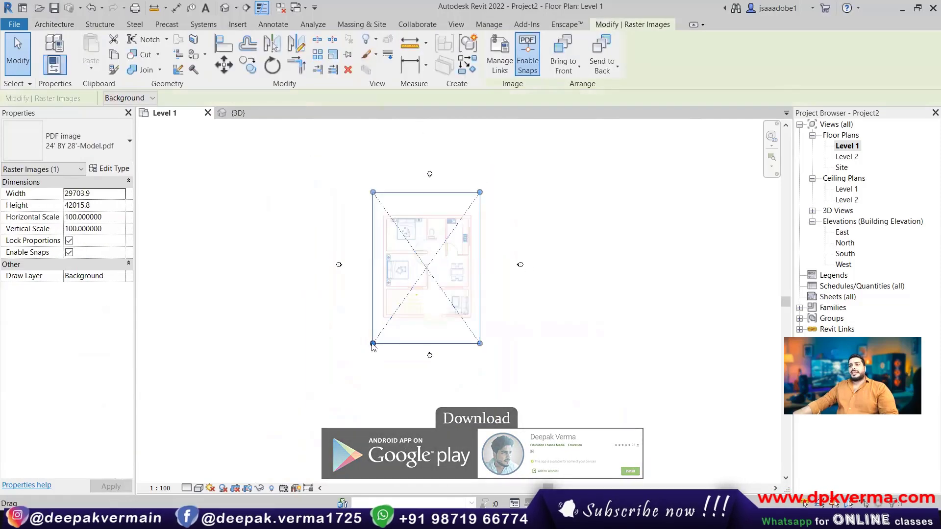
{"action": "left_click_drag", "start_coordinate": [373, 344], "coordinate": [363, 358]}
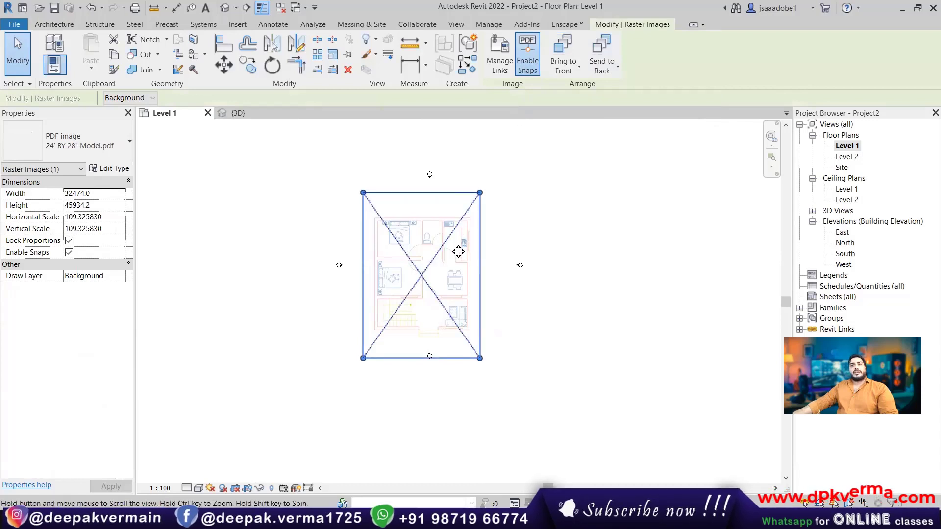
{"action": "left_click_drag", "start_coordinate": [468, 232], "coordinate": [423, 246]}
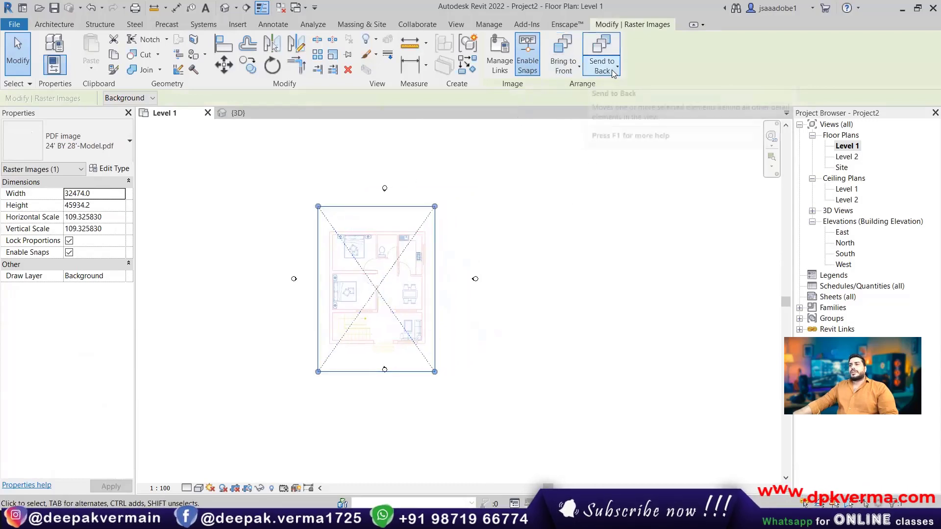
{"action": "left_click", "coordinate": [466, 247]}
Try importing a certificate PDF and 1.pdf, cancelling both
{"action": "left_click", "coordinate": [238, 25]}
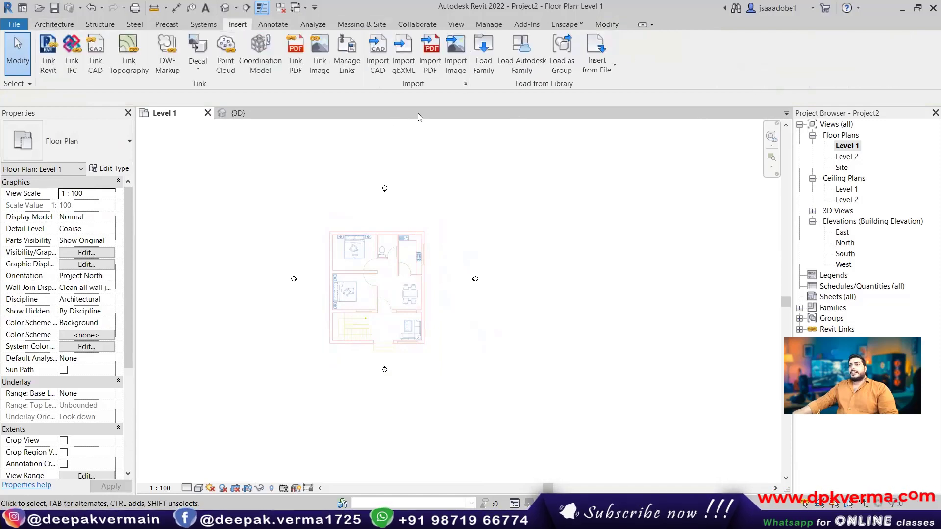
{"action": "left_click", "coordinate": [421, 72]}
{"action": "left_click", "coordinate": [356, 113]}
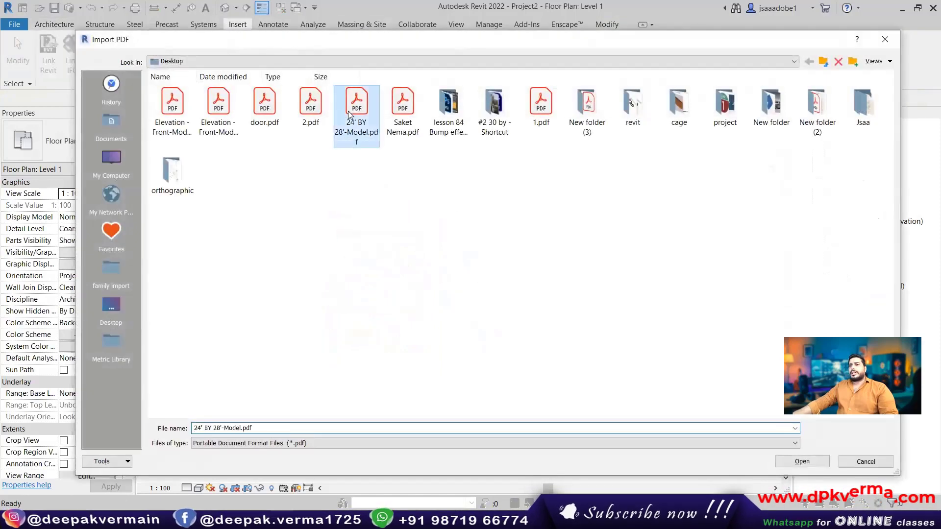
{"action": "left_click", "coordinate": [406, 125]}
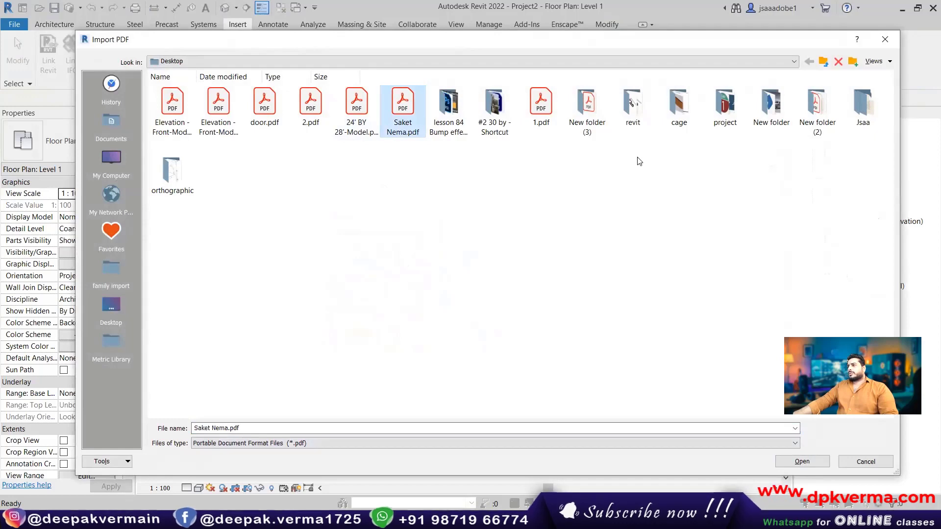
{"action": "key", "text": "Return"}
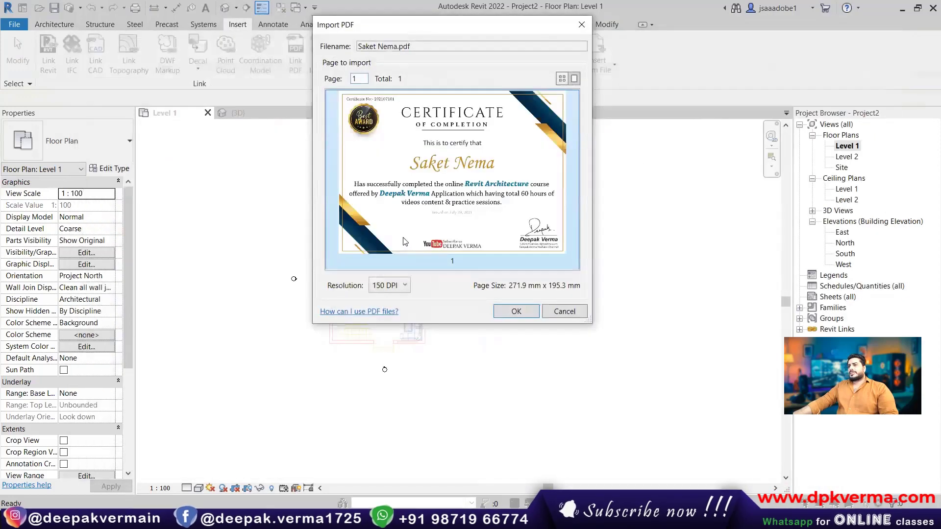
{"action": "key", "text": "Escape"}
{"action": "left_click", "coordinate": [430, 52]}
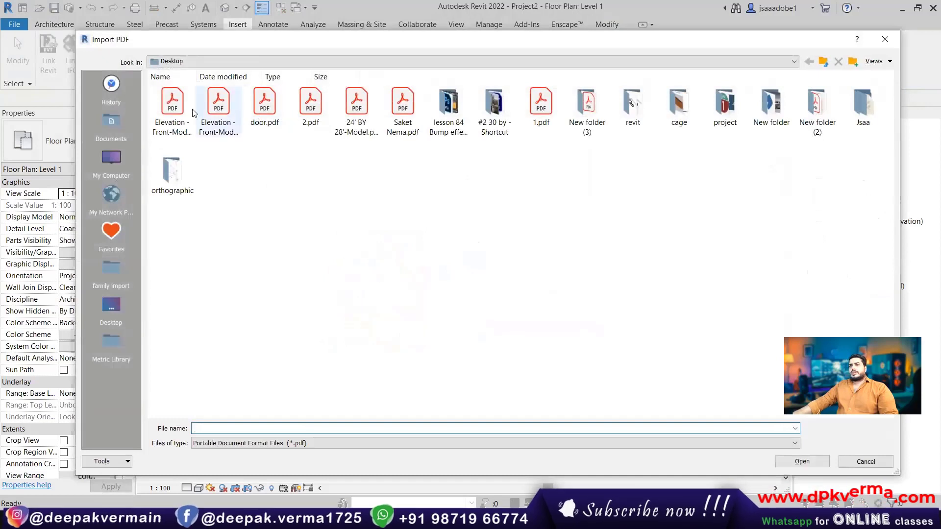
{"action": "left_click", "coordinate": [541, 115]}
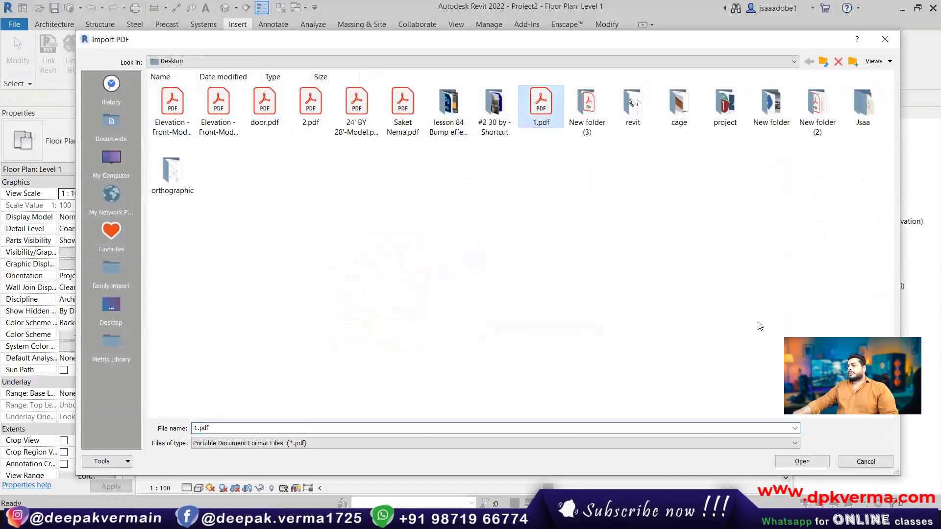
{"action": "left_click", "coordinate": [804, 463]}
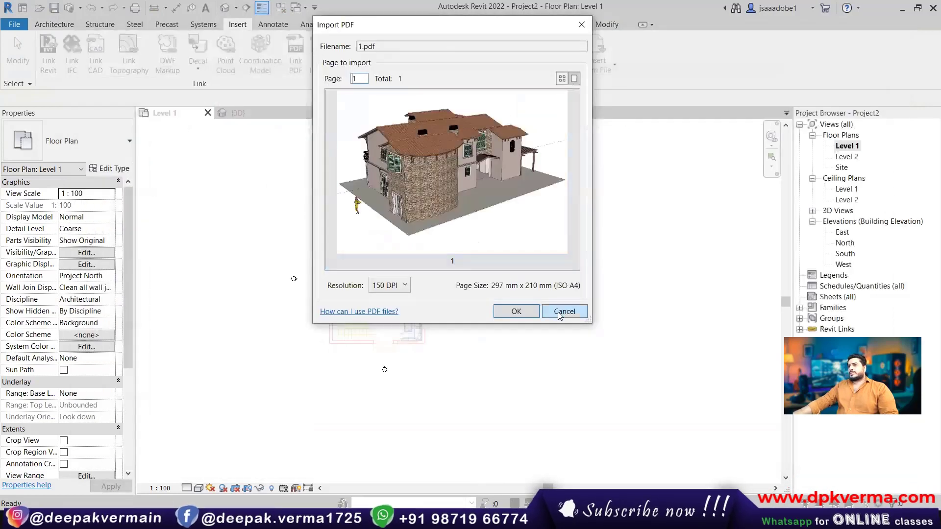
{"action": "left_click", "coordinate": [560, 312]}
Browse into New folder (2) and open 24' BY 28'- plan.pdf for import
{"action": "left_click", "coordinate": [430, 53]}
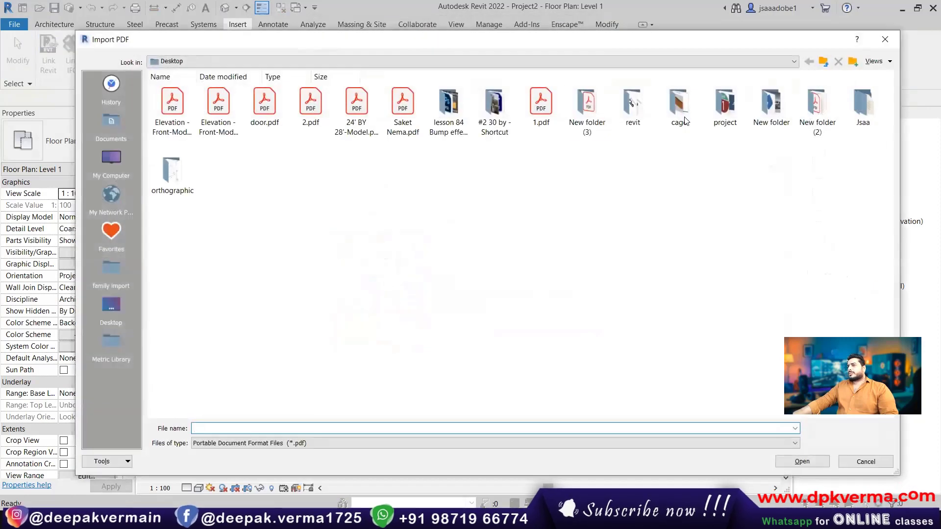
{"action": "left_click", "coordinate": [357, 111]}
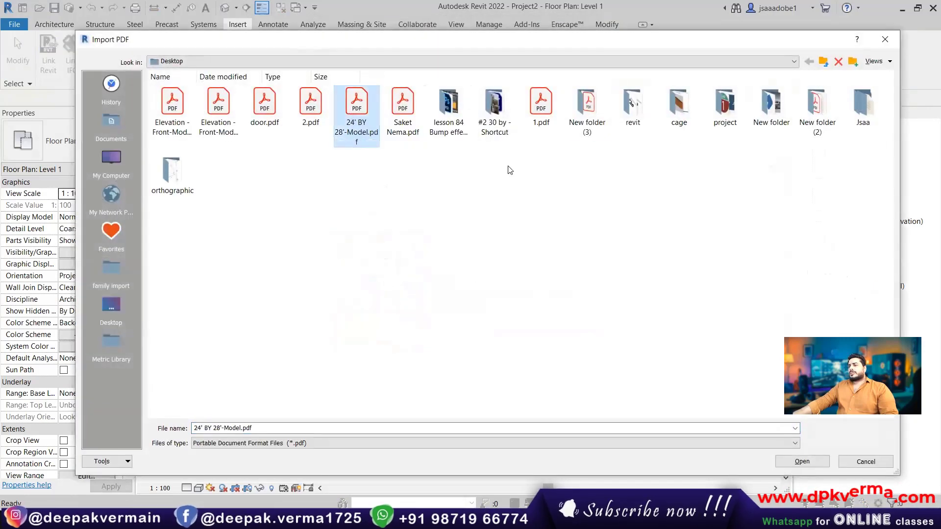
{"action": "double_click", "coordinate": [587, 105]}
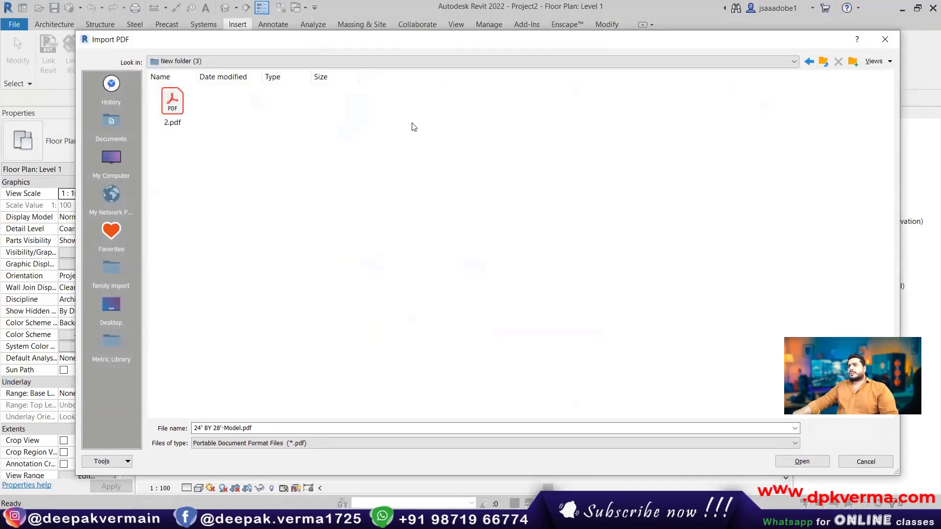
{"action": "left_click", "coordinate": [823, 61]}
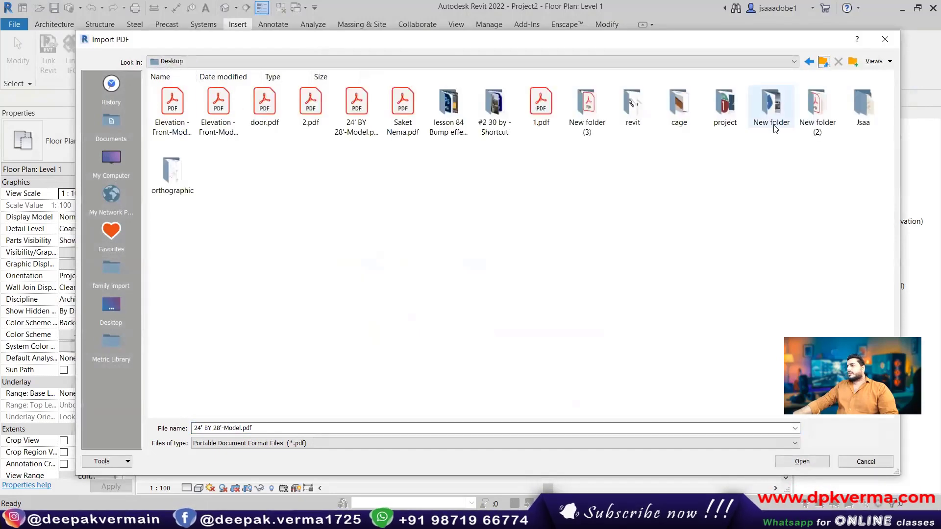
{"action": "double_click", "coordinate": [816, 105]}
{"action": "left_click", "coordinate": [187, 107]}
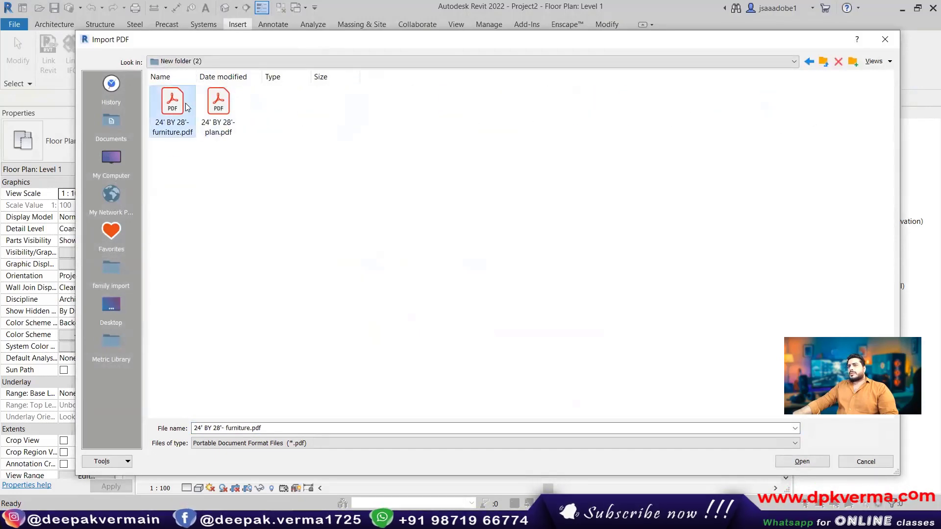
{"action": "left_click", "coordinate": [218, 106]}
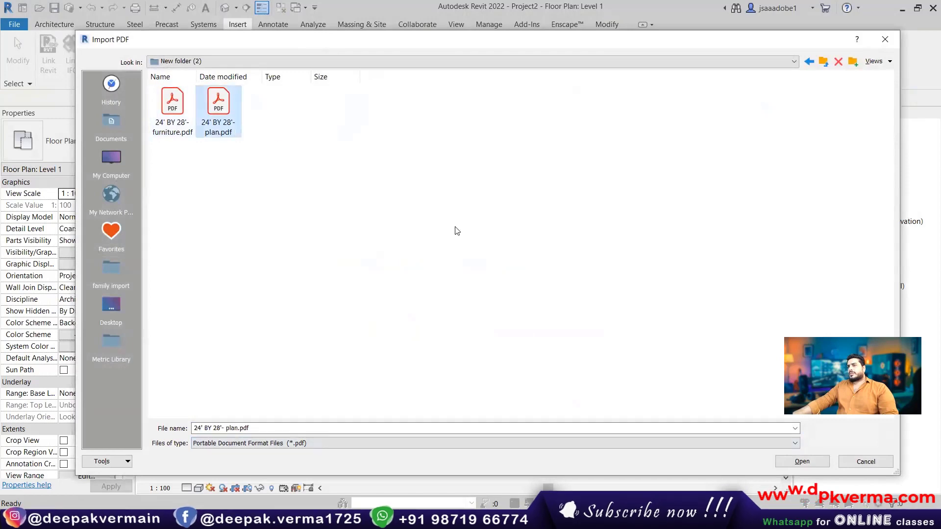
{"action": "left_click", "coordinate": [802, 461]}
Confirm the 24' BY 28'- plan.pdf page and place it beside the floor-plan image
{"action": "left_click", "coordinate": [508, 309]}
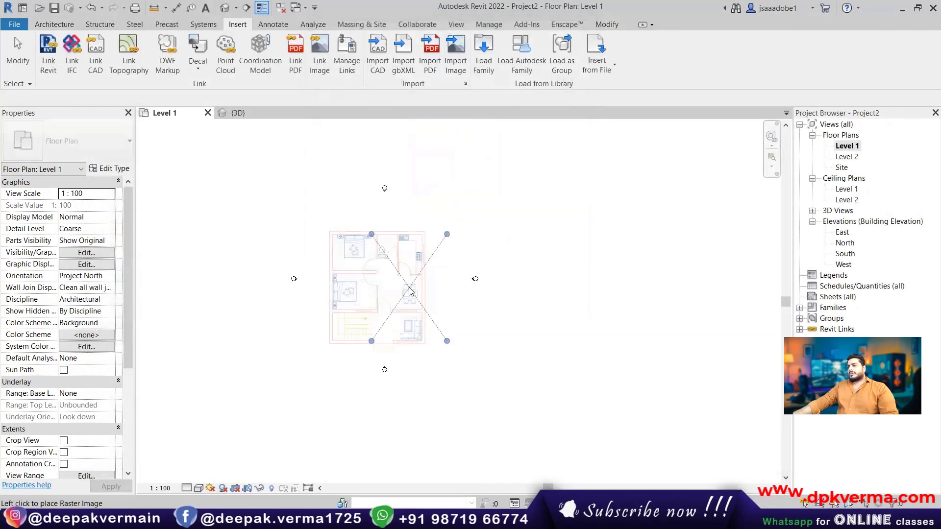
{"action": "left_click", "coordinate": [419, 287]}
{"action": "right_click", "coordinate": [524, 197]}
{"action": "left_click", "coordinate": [525, 196]}
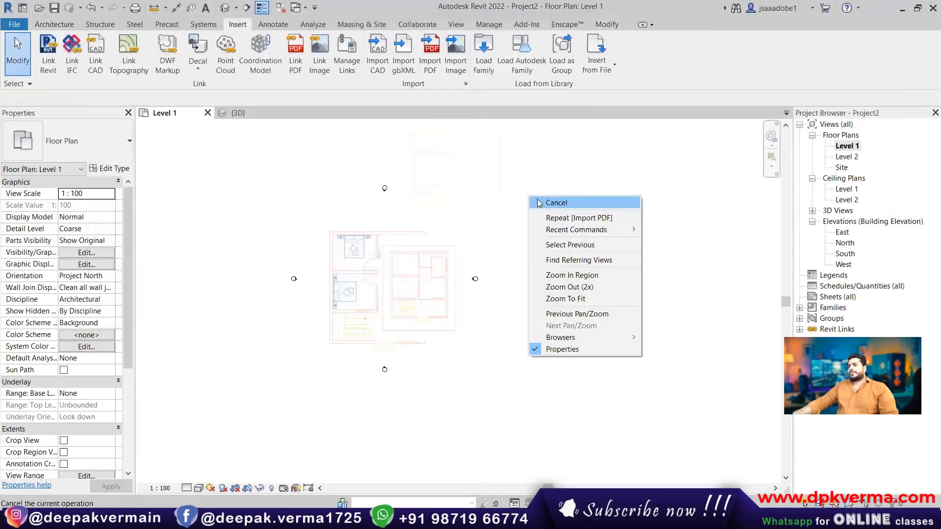
{"action": "scroll", "coordinate": [421, 264], "scroll_direction": "up", "scroll_amount": 2}
Send the plan PDF image behind the 24' BY 28'-Model.pdf image
{"action": "left_click", "coordinate": [440, 248]}
{"action": "scroll", "coordinate": [406, 264], "scroll_direction": "up", "scroll_amount": 2}
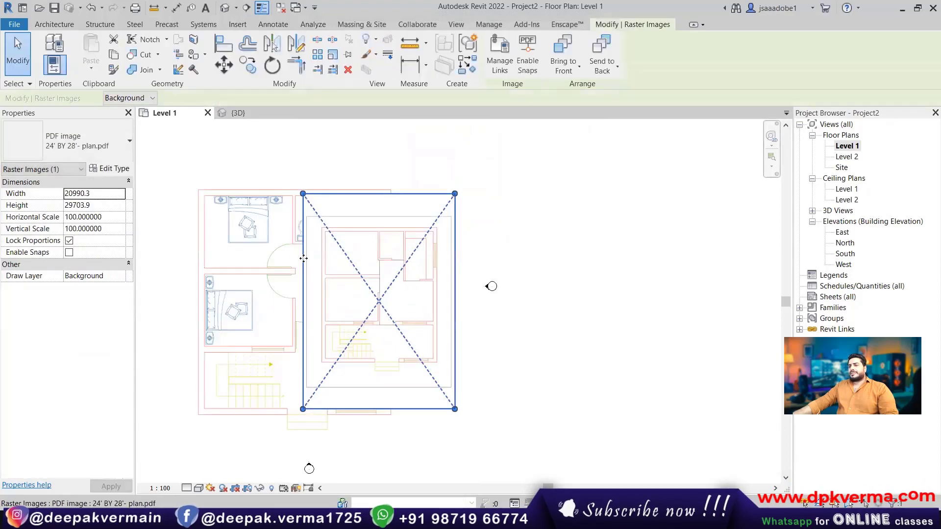
{"action": "left_click", "coordinate": [255, 151]}
{"action": "scroll", "coordinate": [570, 245], "scroll_direction": "down", "scroll_amount": 2}
{"action": "left_click", "coordinate": [569, 246]}
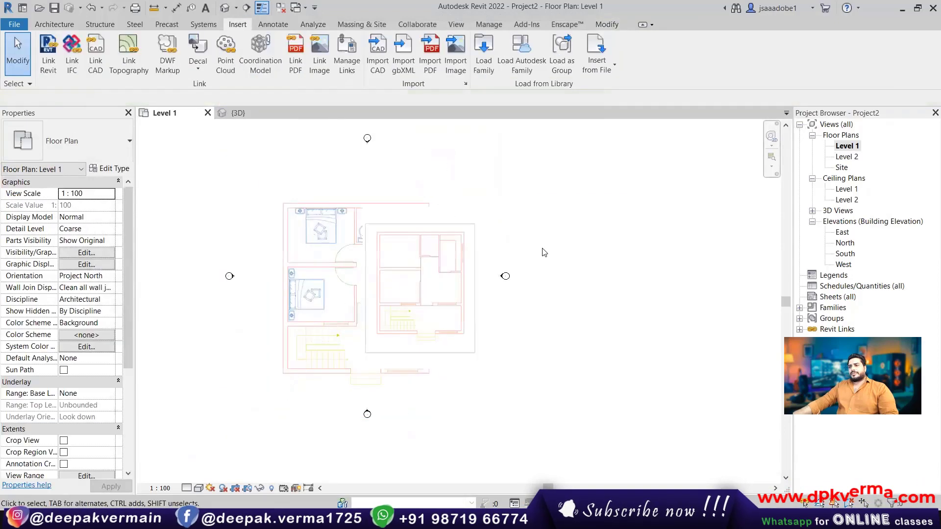
{"action": "middle_click_drag", "start_coordinate": [472, 274], "coordinate": [412, 256]}
{"action": "left_click", "coordinate": [412, 249]}
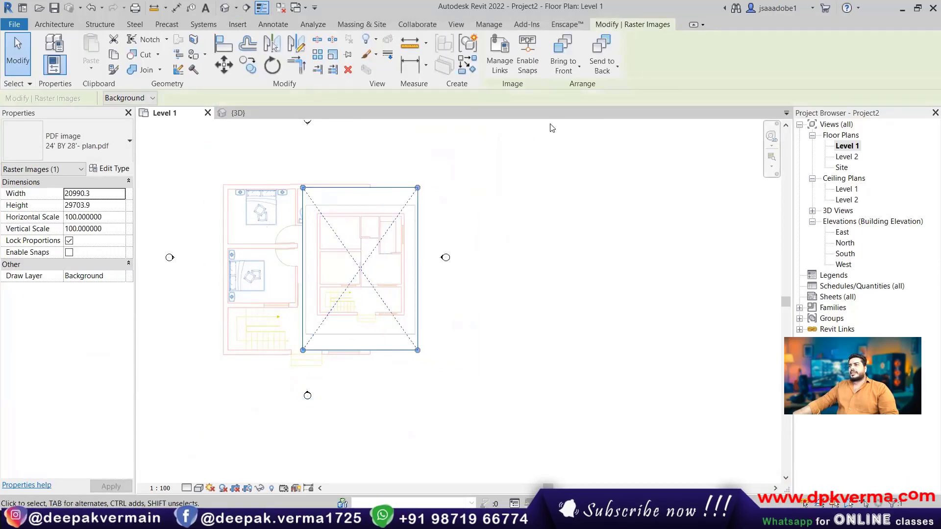
{"action": "left_click", "coordinate": [598, 65]}
{"action": "left_click", "coordinate": [623, 88]}
{"action": "left_click", "coordinate": [530, 211]}
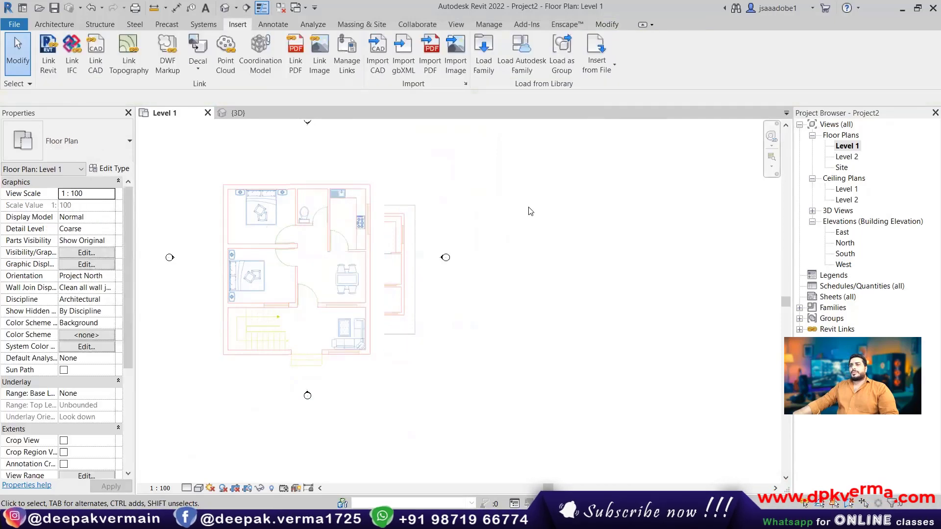
Bring the plan PDF image to the front, then delete the original floor-plan PDF image
{"action": "left_click", "coordinate": [411, 216]}
{"action": "left_click", "coordinate": [602, 68]}
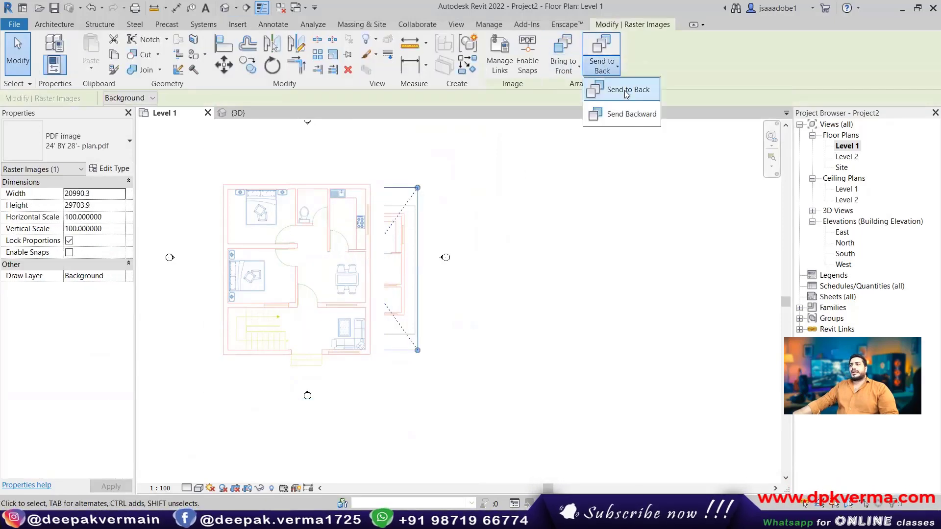
{"action": "left_click", "coordinate": [625, 91]}
{"action": "left_click", "coordinate": [563, 64]}
{"action": "left_click", "coordinate": [572, 88]}
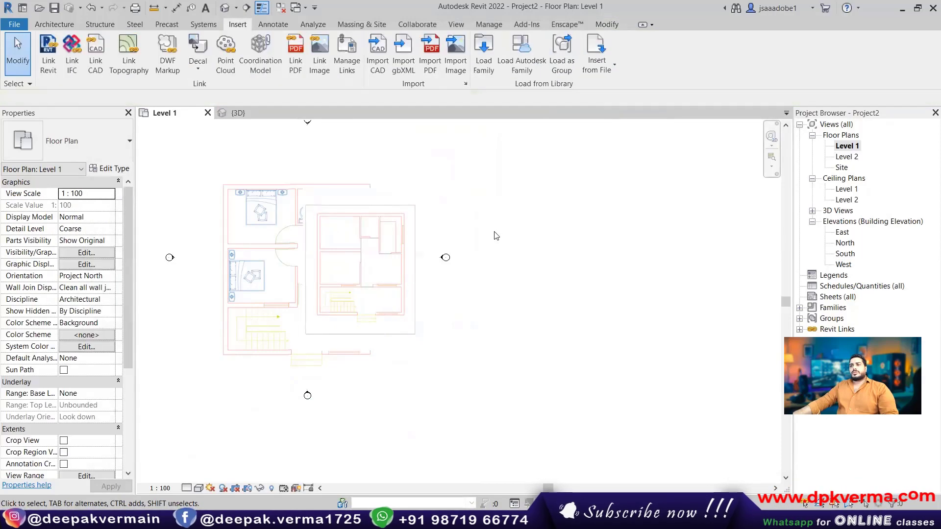
{"action": "left_click", "coordinate": [397, 242]}
{"action": "key", "text": "Escape"}
{"action": "left_click", "coordinate": [334, 238]}
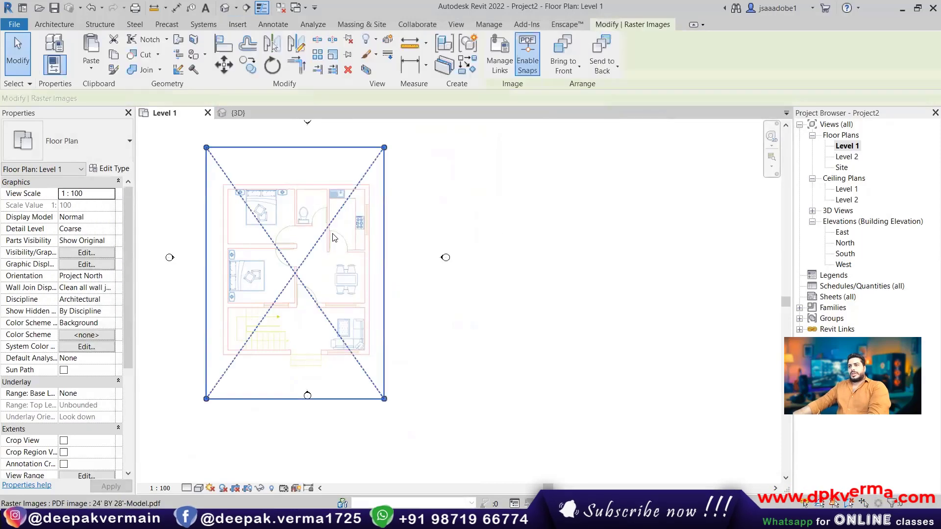
{"action": "key", "text": "Delete"}
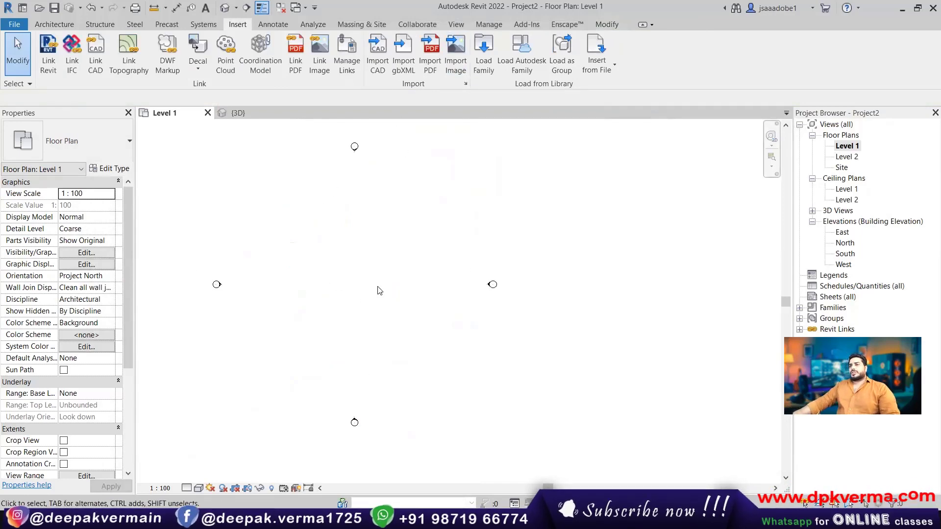
Import the Desktop image 'RAC_basic_sample_project - Rendering - From Yard.jpg' into Level 1
{"action": "middle_click_drag", "start_coordinate": [385, 274], "coordinate": [357, 283]}
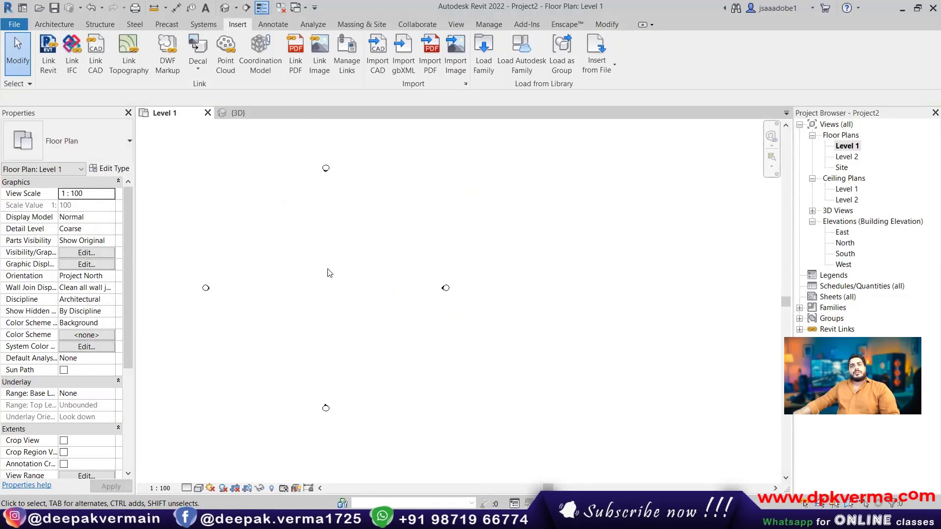
{"action": "left_click", "coordinate": [454, 58]}
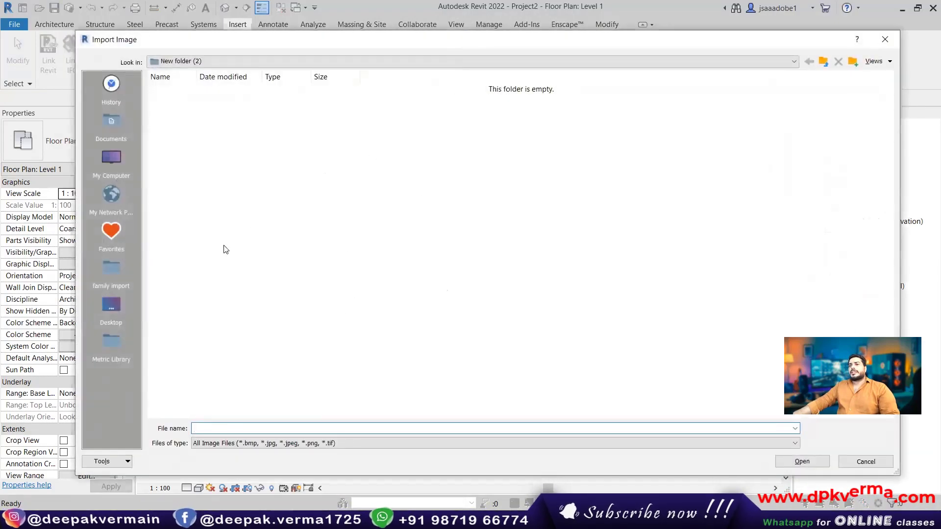
{"action": "left_click", "coordinate": [110, 302]}
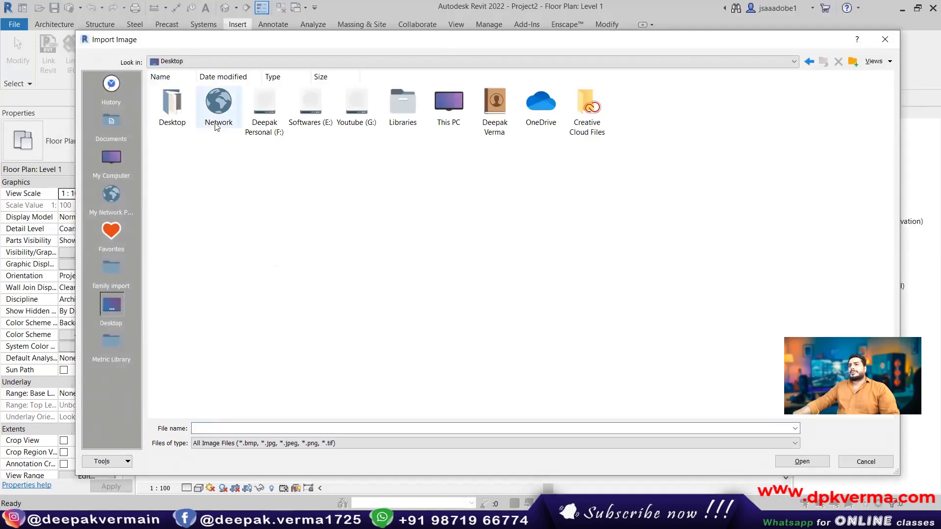
{"action": "double_click", "coordinate": [172, 106]}
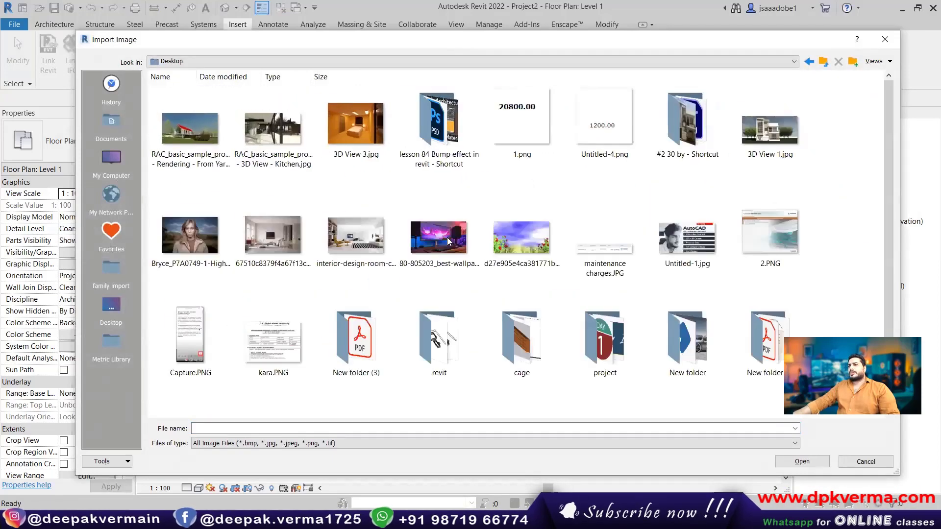
{"action": "left_click", "coordinate": [191, 144]}
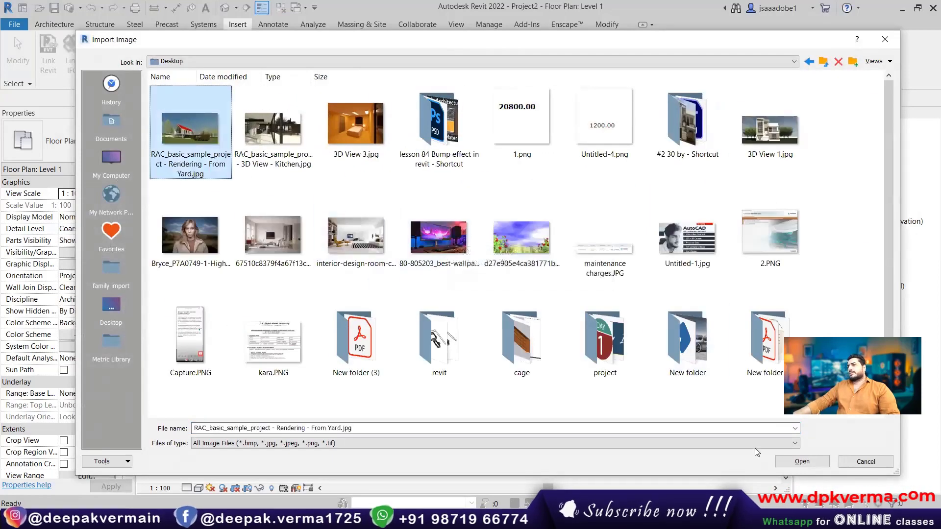
{"action": "left_click", "coordinate": [792, 461]}
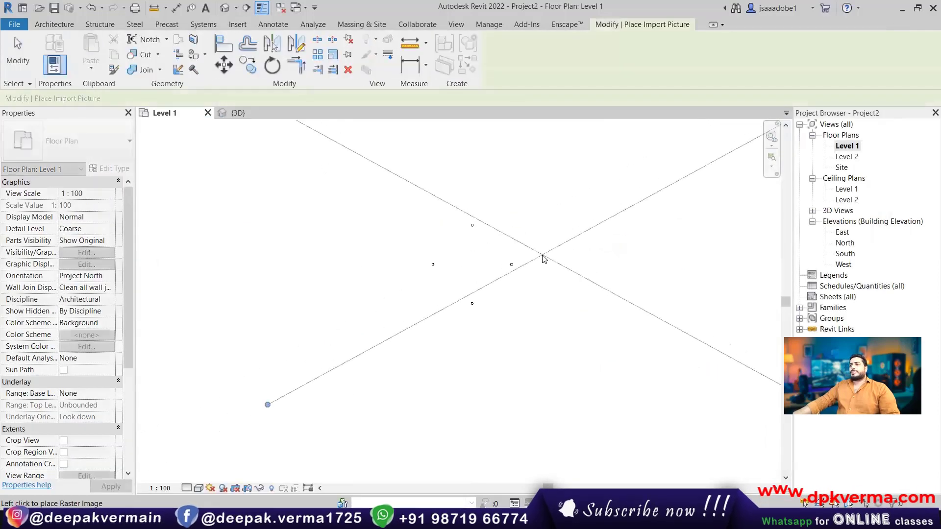
Place the From Yard rendering in Level 1 and shrink it to about 35385 wide
{"action": "left_click", "coordinate": [559, 260]}
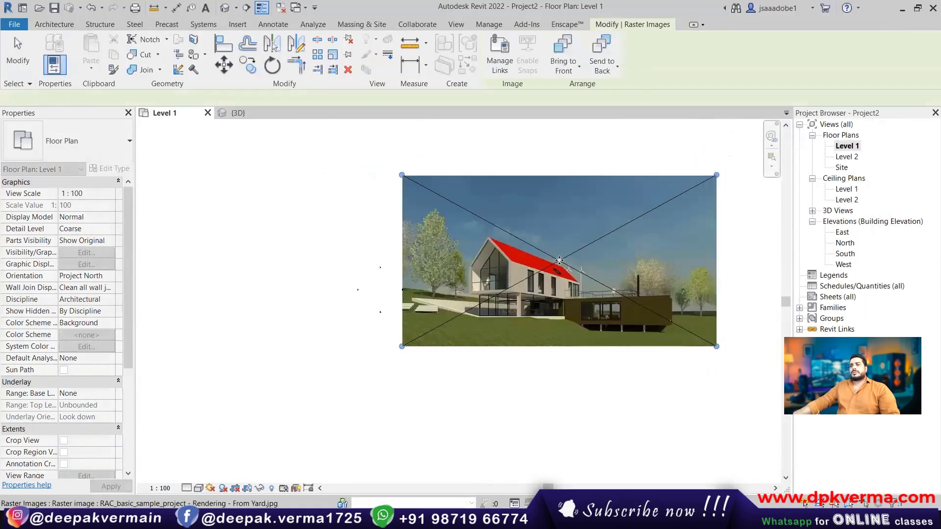
{"action": "mouse_move", "coordinate": [408, 173]}
{"action": "left_mouse_down"}
{"action": "mouse_move", "coordinate": [659, 315]}
{"action": "mouse_move", "coordinate": [424, 264]}
{"action": "left_mouse_up"}
{"action": "scroll", "coordinate": [424, 259], "scroll_direction": "up", "scroll_amount": 4}
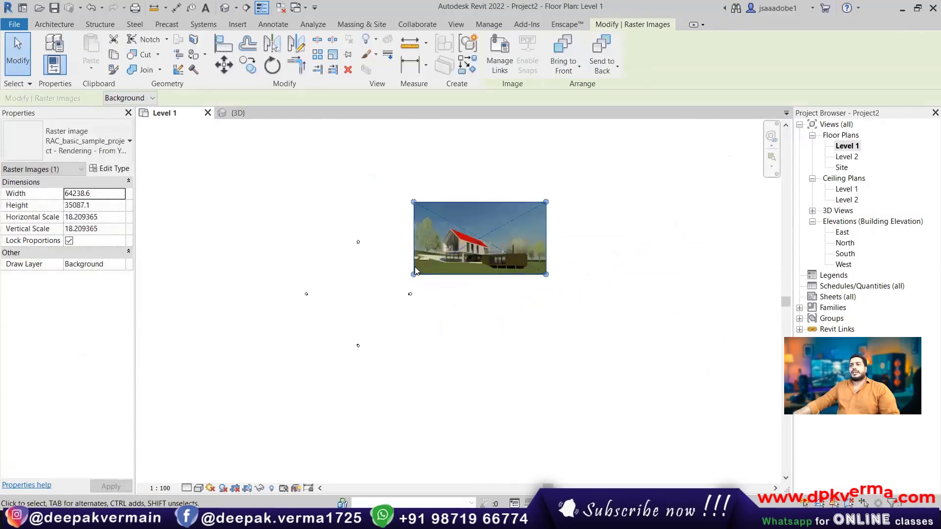
{"action": "scroll", "coordinate": [424, 253], "scroll_direction": "up", "scroll_amount": 2}
{"action": "left_click_drag", "start_coordinate": [634, 165], "coordinate": [531, 222]}
{"action": "scroll", "coordinate": [351, 353], "scroll_direction": "up", "scroll_amount": 2}
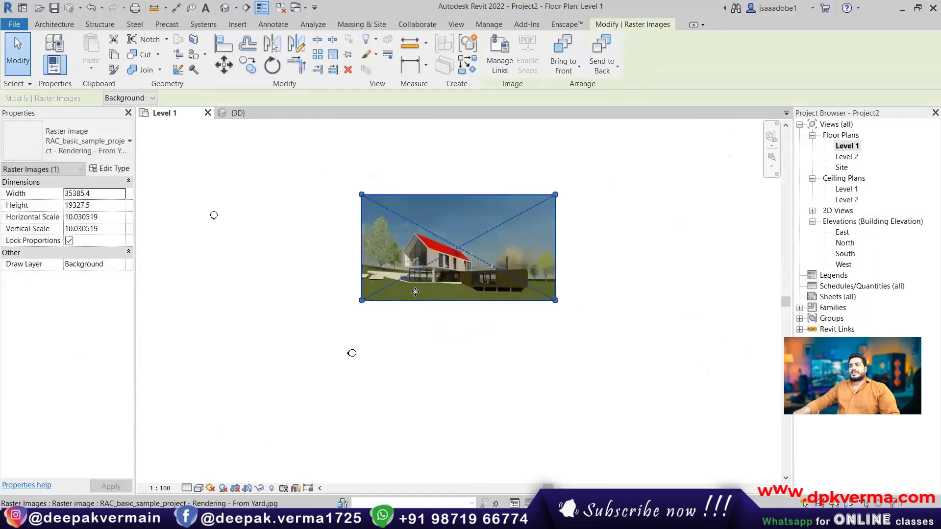
{"action": "left_click", "coordinate": [539, 338]}
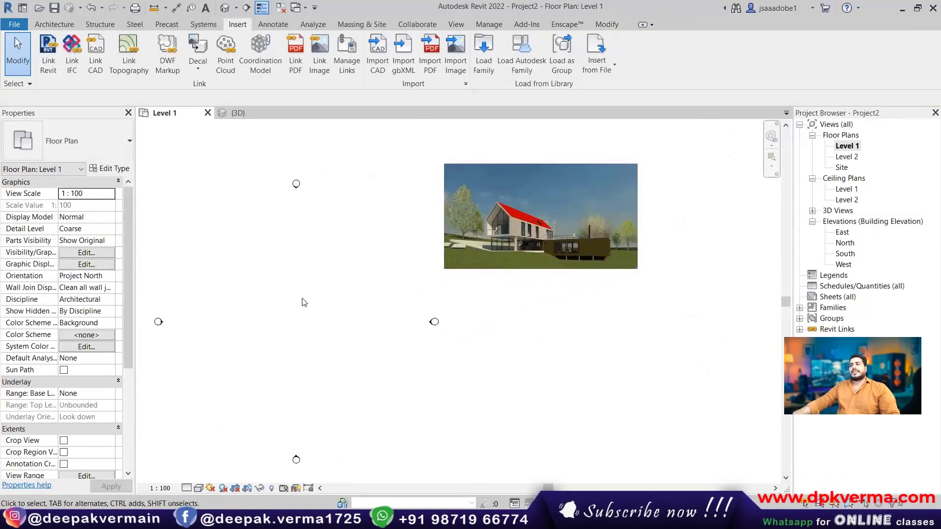
{"action": "left_click", "coordinate": [483, 225]}
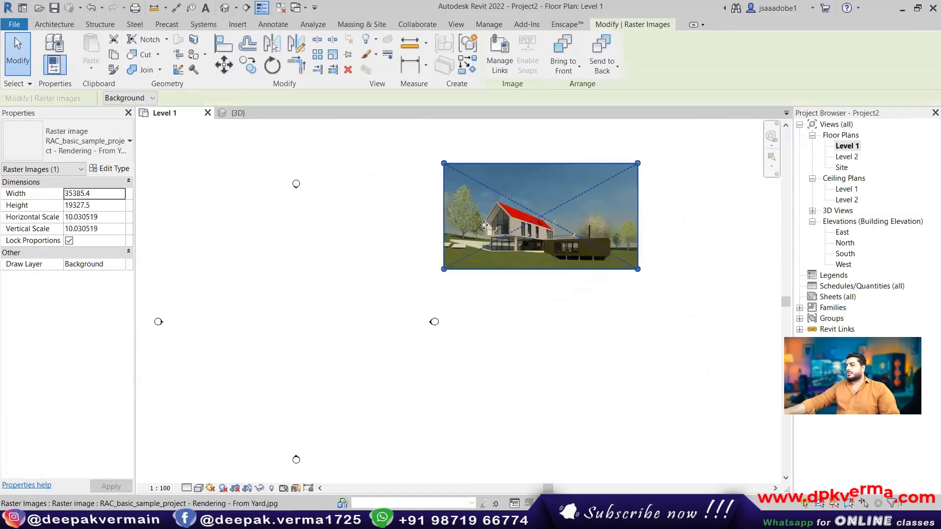
{"action": "scroll", "coordinate": [483, 225], "scroll_direction": "down", "scroll_amount": 2}
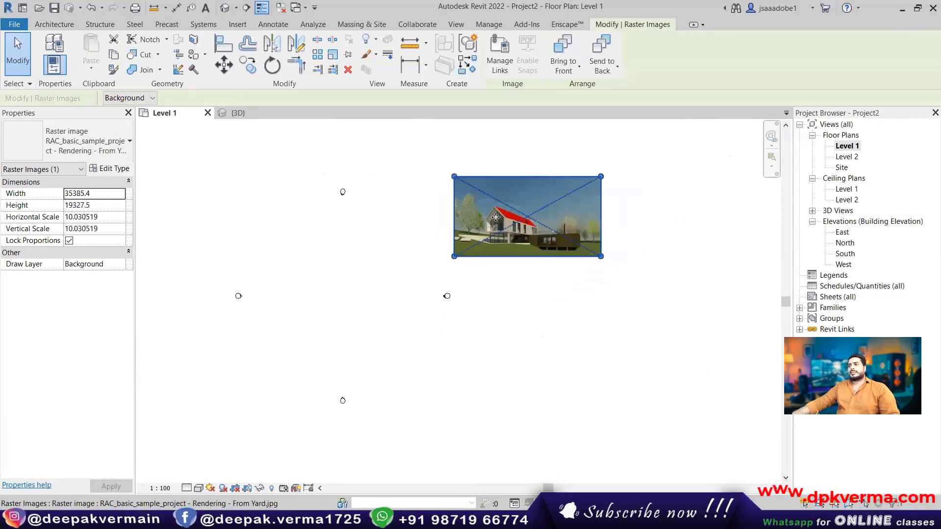
{"action": "left_click", "coordinate": [637, 213]}
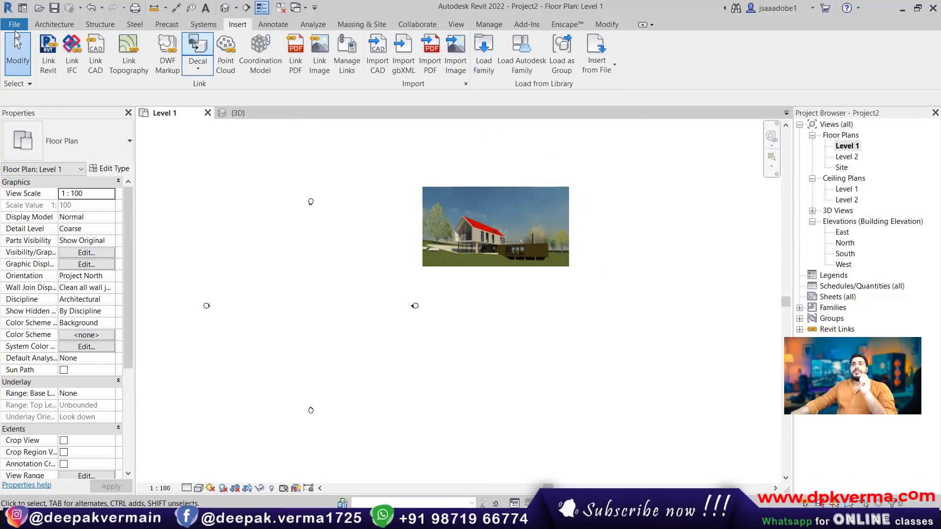
Start the Component tool but close Load Family without loading any family
{"action": "left_click", "coordinate": [54, 24]}
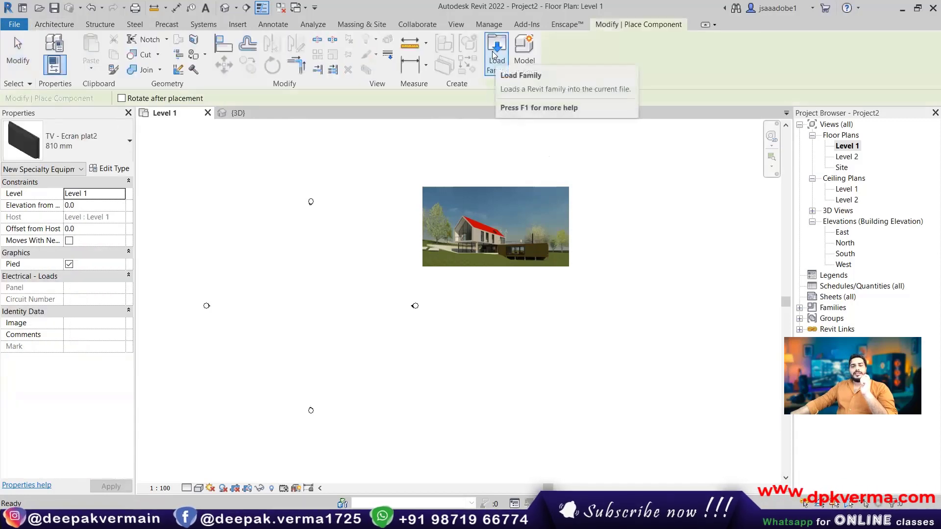
{"action": "mouse_move", "coordinate": [496, 55]}
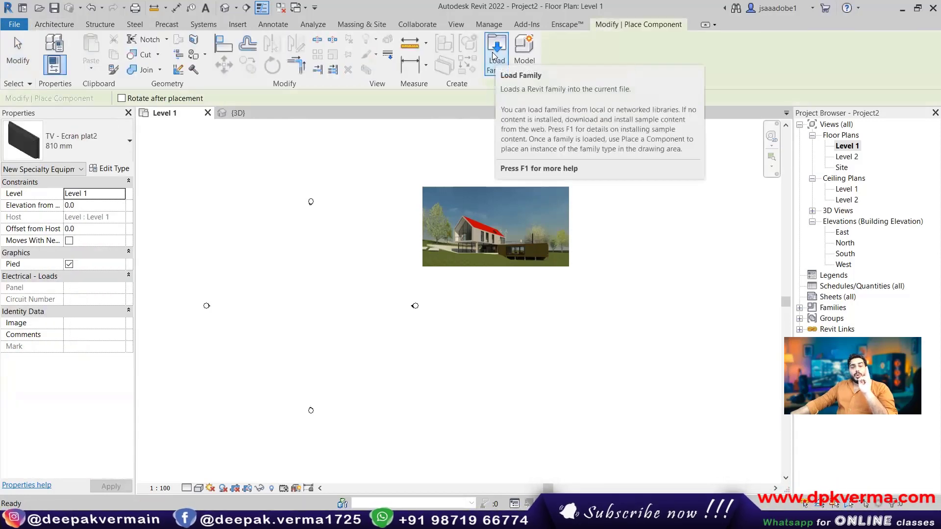
{"action": "right_click", "coordinate": [251, 167]}
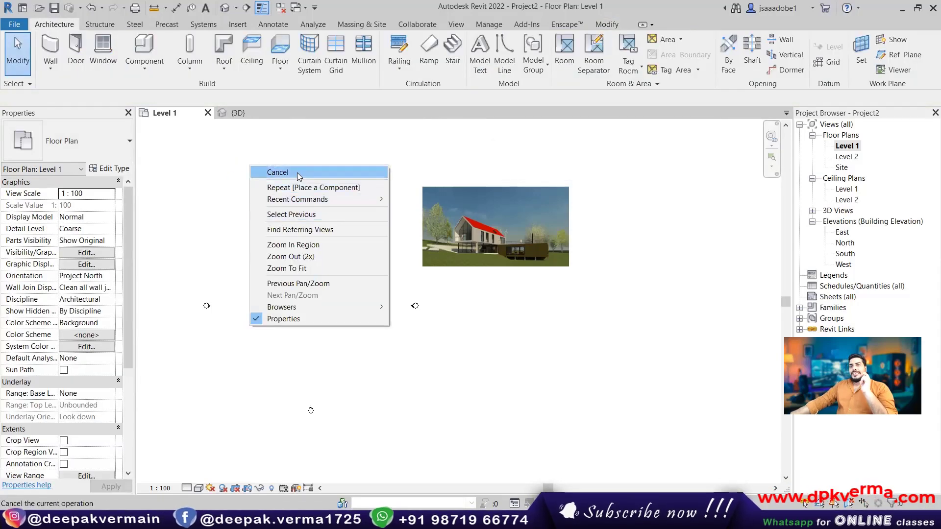
{"action": "left_click", "coordinate": [294, 172]}
{"action": "left_click", "coordinate": [144, 49]}
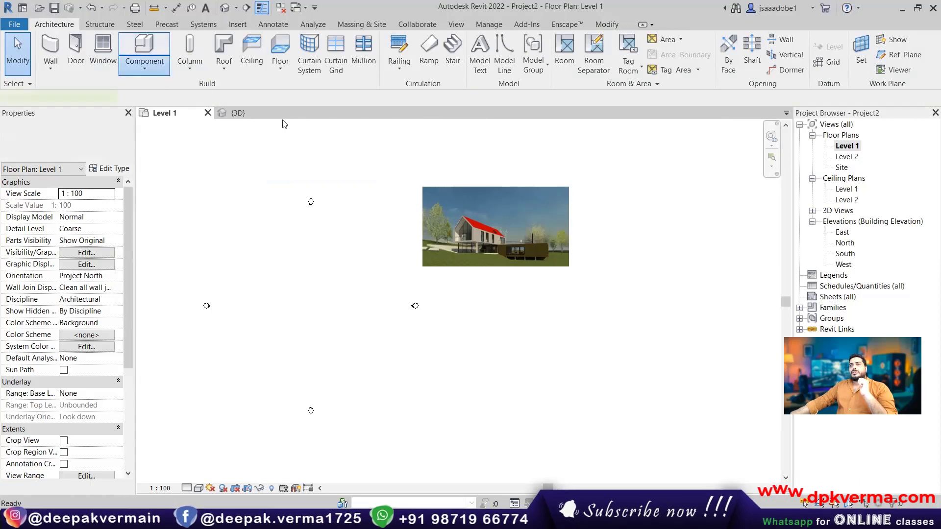
{"action": "left_click", "coordinate": [498, 62]}
{"action": "scroll", "coordinate": [498, 318], "scroll_direction": "down", "scroll_amount": 3}
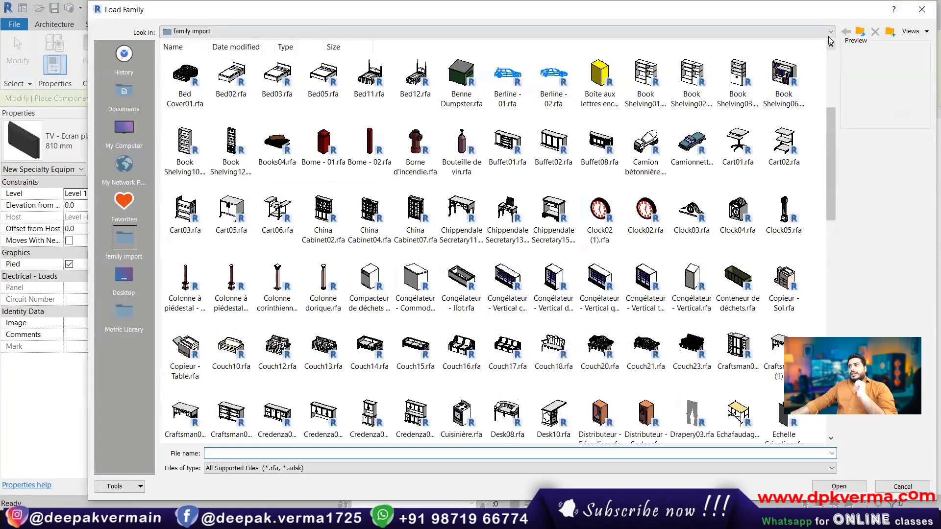
{"action": "left_click", "coordinate": [922, 9]}
{"action": "key", "text": "Escape"}
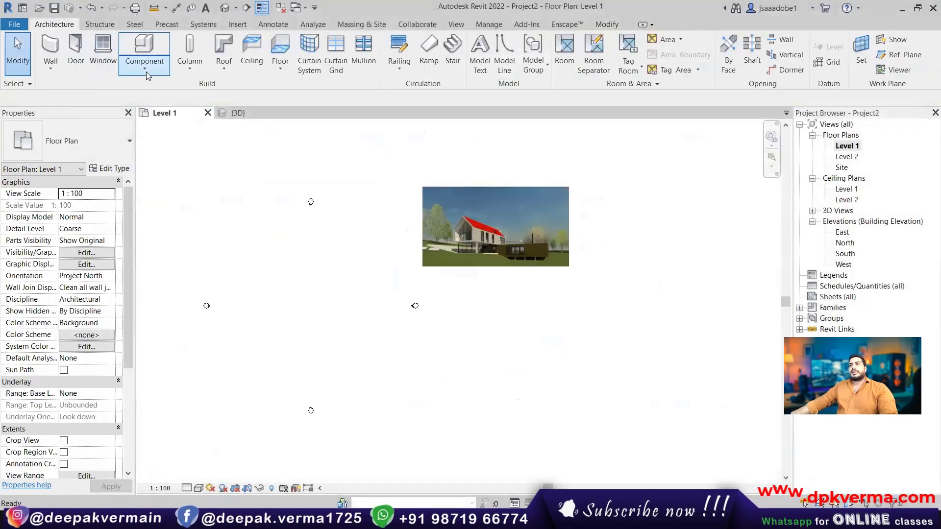
Cancel the command and drag the rendering image up and right
{"action": "right_click", "coordinate": [275, 166]}
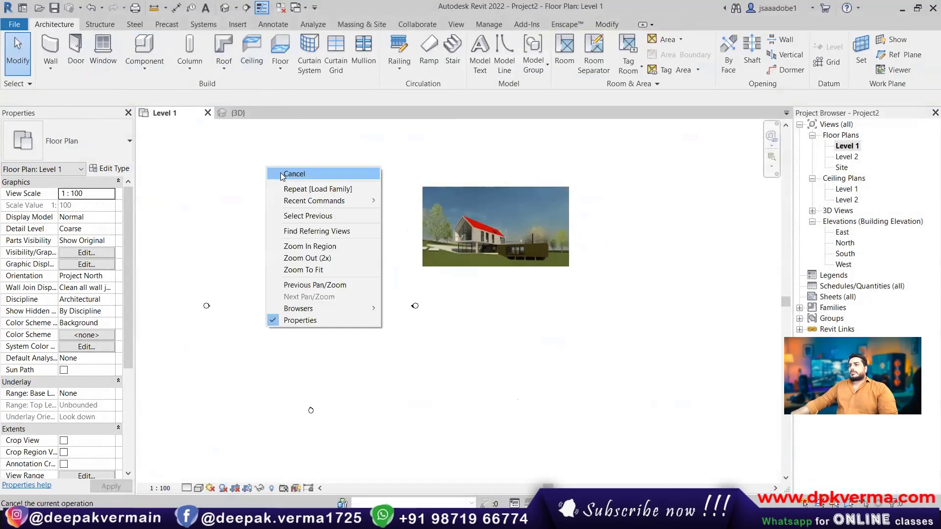
{"action": "left_click", "coordinate": [284, 174]}
{"action": "left_click_drag", "start_coordinate": [469, 231], "coordinate": [496, 213]}
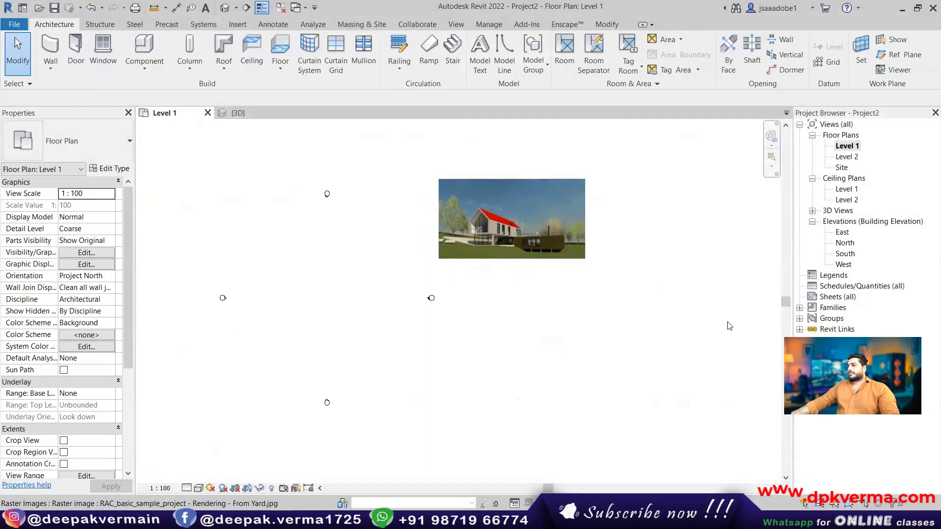
Move the From Yard rendering image further right in Level 1
{"action": "left_click_drag", "start_coordinate": [512, 219], "coordinate": [559, 214]}
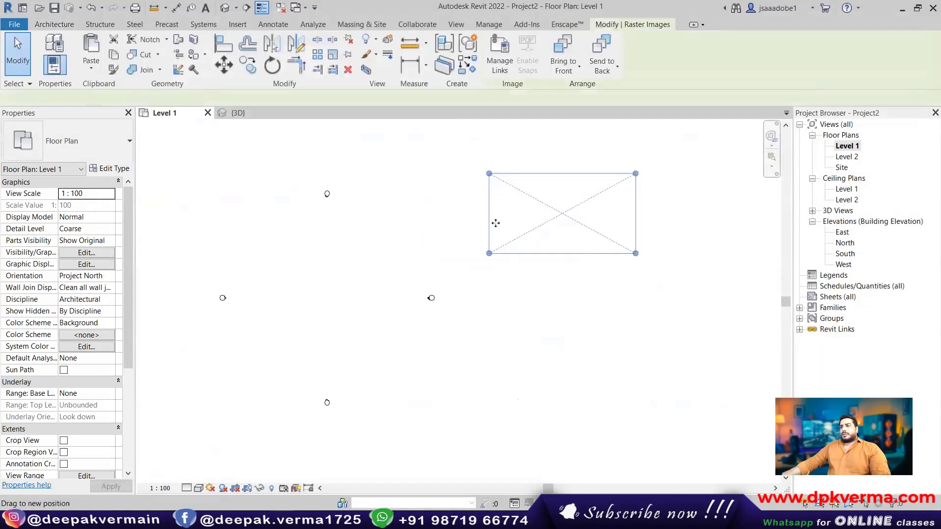
{"action": "middle_click_drag", "start_coordinate": [333, 215], "coordinate": [354, 209]}
{"action": "left_click", "coordinate": [333, 219]}
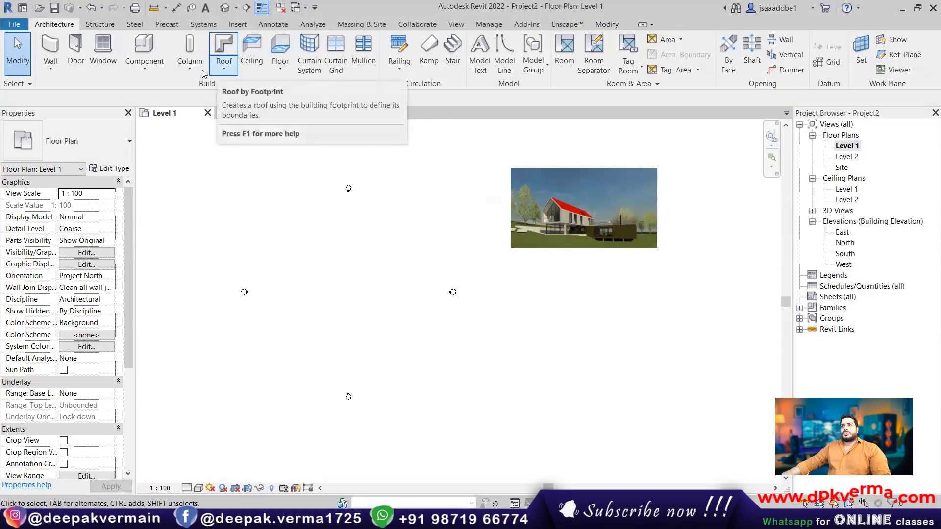
Switch to the {3D} view and list the wall variants, including sweeps
{"action": "left_click", "coordinate": [51, 68]}
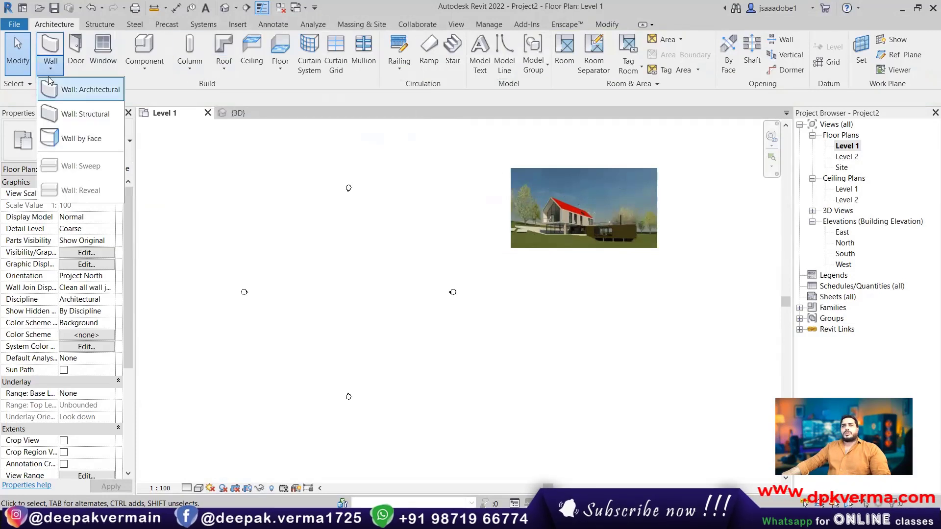
{"action": "left_click", "coordinate": [62, 93]}
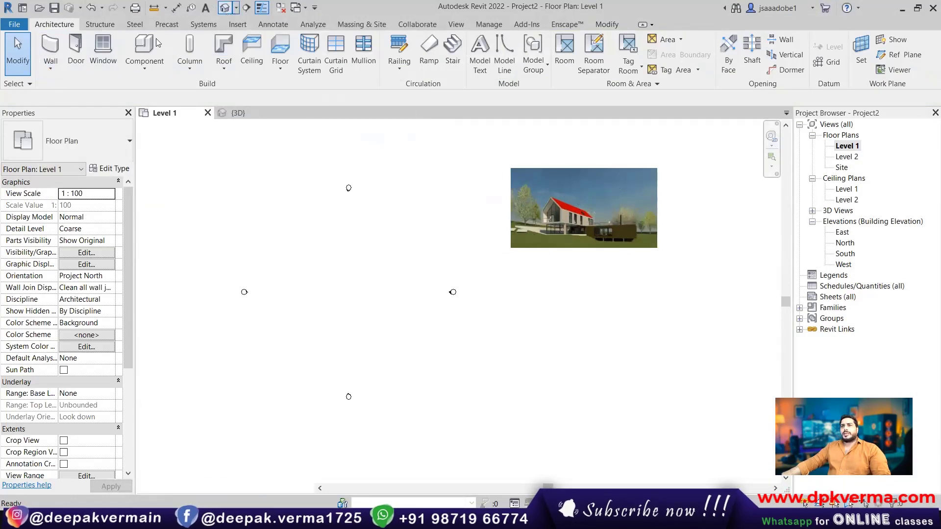
{"action": "left_click", "coordinate": [225, 8]}
{"action": "left_click", "coordinate": [50, 69]}
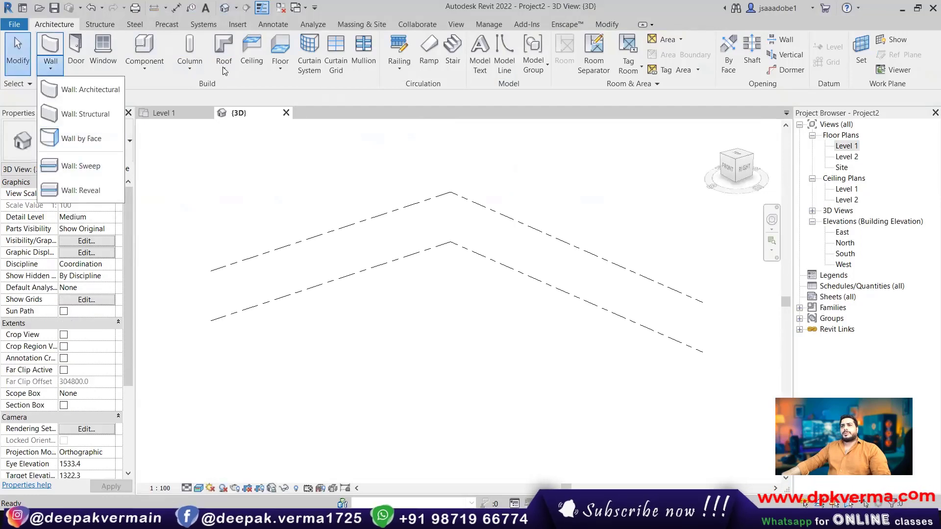
Start a Cornice wall sweep and review its Profile options in Type Properties
{"action": "left_click", "coordinate": [101, 157]}
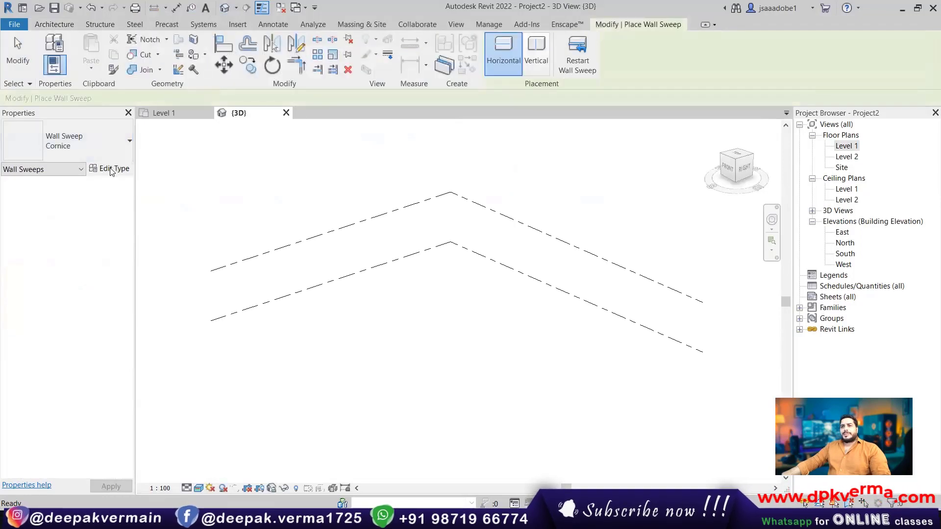
{"action": "left_click", "coordinate": [111, 171]}
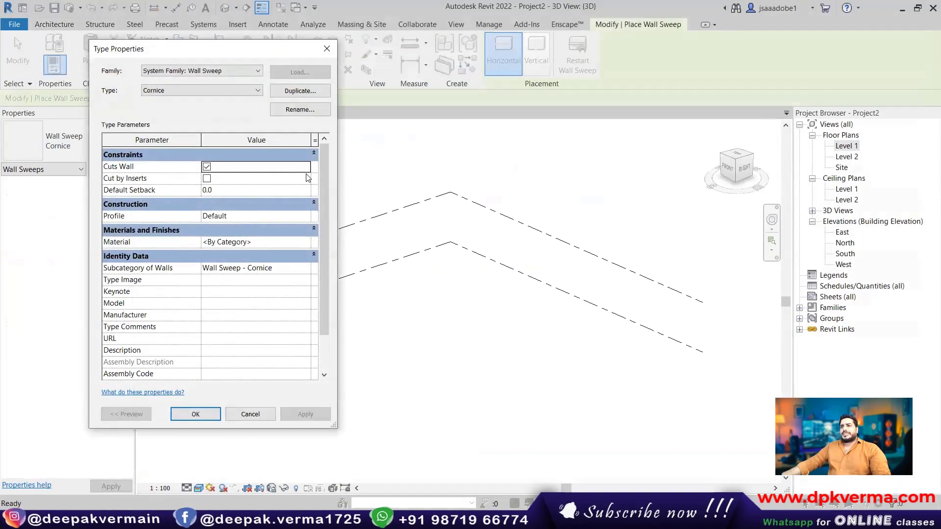
{"action": "left_click", "coordinate": [305, 216]}
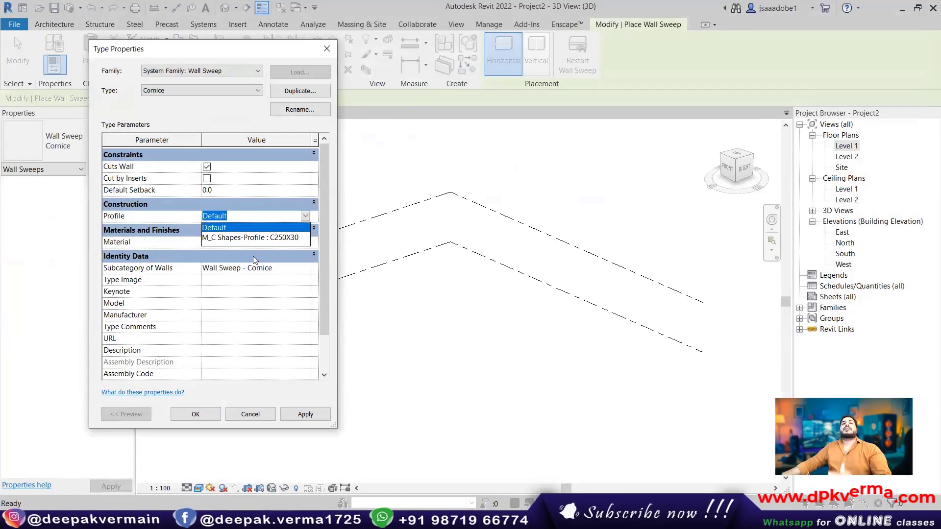
{"action": "left_click", "coordinate": [319, 45]}
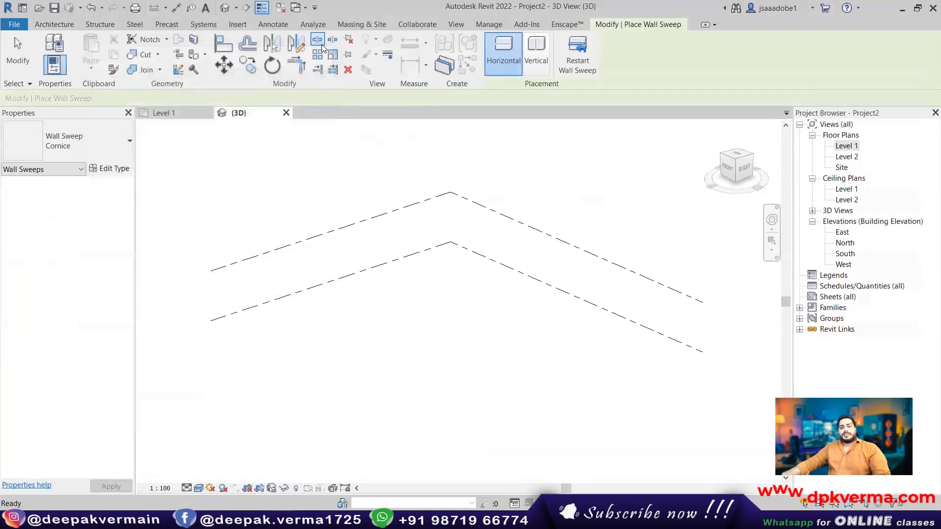
Draw a Curtain Wall: Storefront wall, 14600 long, between two points in 3D
{"action": "key", "text": "Escape"}
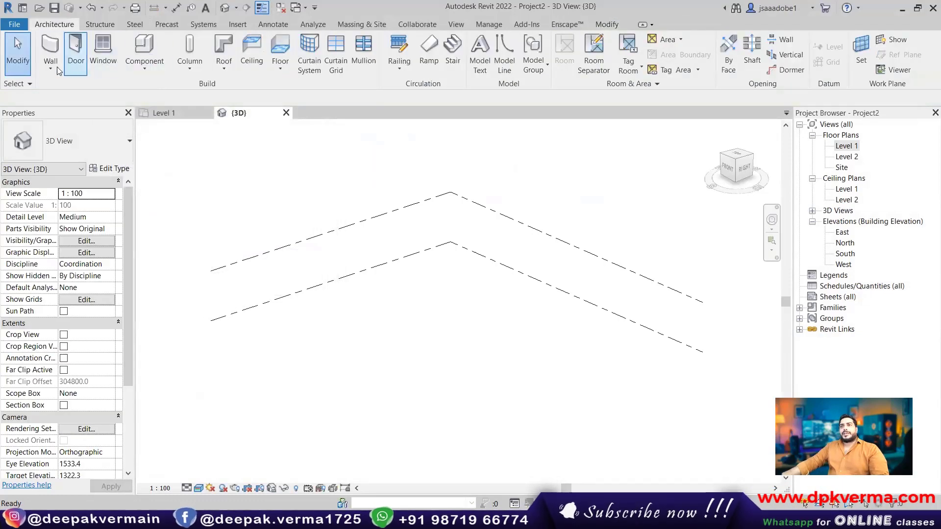
{"action": "key", "text": "w"}
{"action": "key", "text": "a"}
{"action": "left_click", "coordinate": [74, 142]}
{"action": "left_click", "coordinate": [54, 353]}
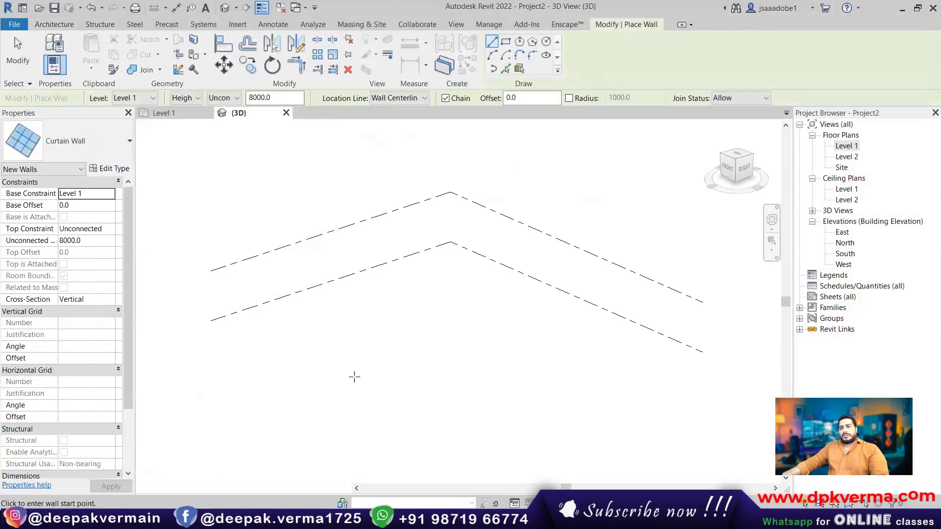
{"action": "left_click", "coordinate": [78, 142]}
{"action": "left_click", "coordinate": [46, 399]}
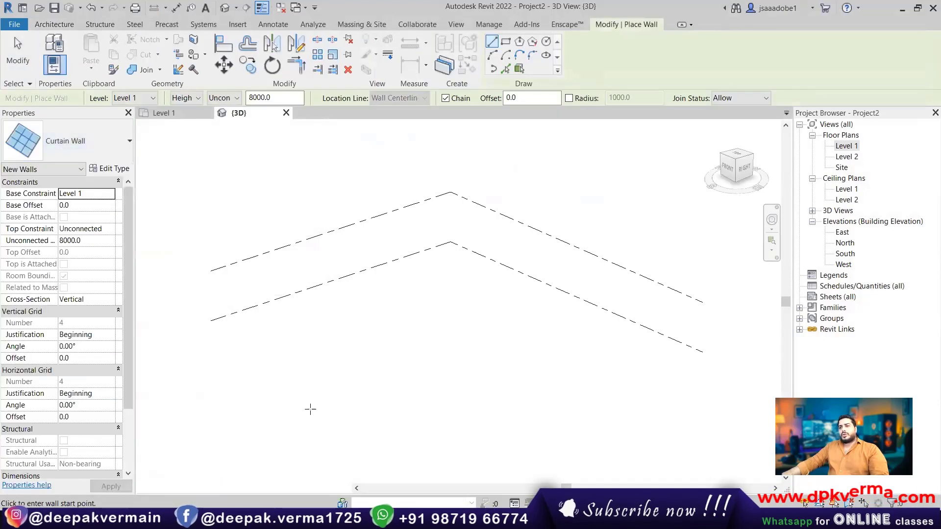
{"action": "left_click", "coordinate": [291, 400]}
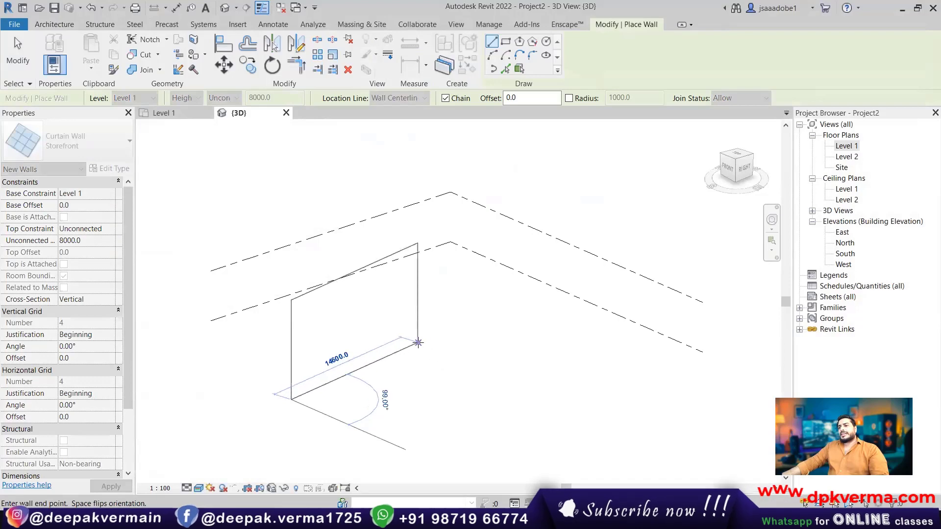
{"action": "left_click", "coordinate": [419, 342]}
{"action": "key", "text": "Escape"}
{"action": "key", "text": "Escape"}
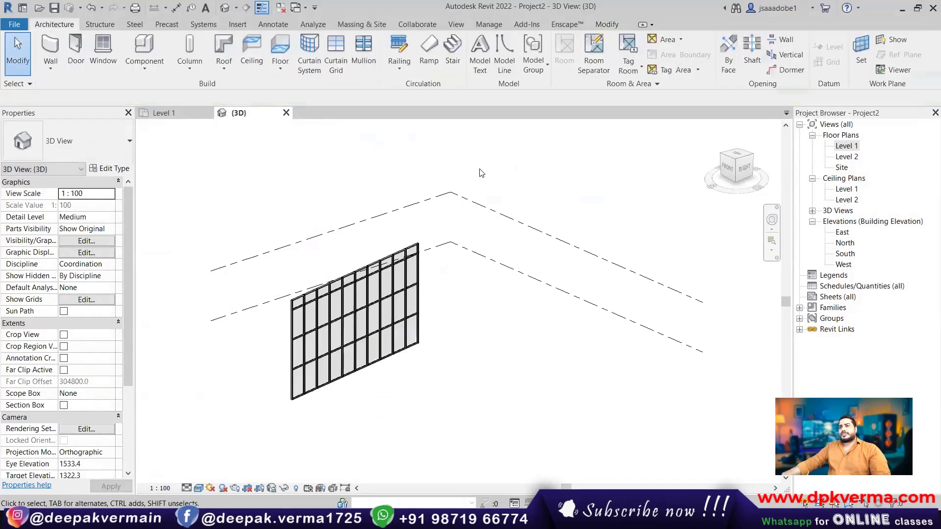
{"action": "right_click", "coordinate": [480, 170]}
{"action": "left_click", "coordinate": [505, 178]}
Zoom in, select a glazed panel and browse its panel type list
{"action": "scroll", "coordinate": [288, 342], "scroll_direction": "up", "scroll_amount": 5}
{"action": "scroll", "coordinate": [295, 310], "scroll_direction": "up", "scroll_amount": 2}
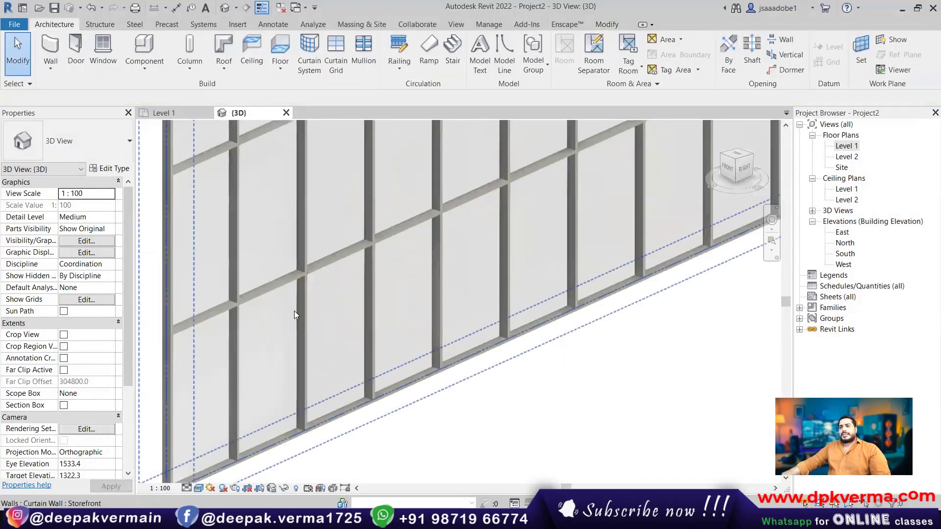
{"action": "scroll", "coordinate": [294, 311], "scroll_direction": "up", "scroll_amount": 1}
{"action": "left_click", "coordinate": [292, 316]}
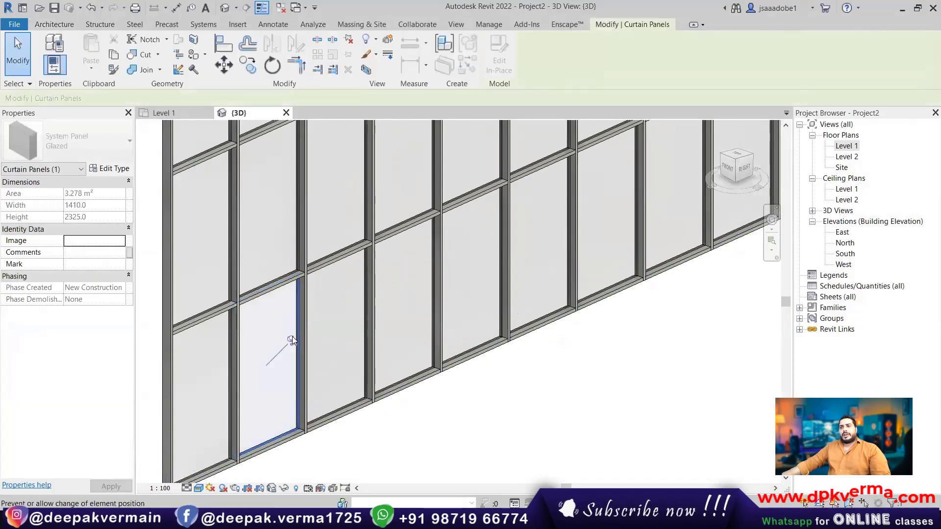
{"action": "left_click", "coordinate": [73, 141]}
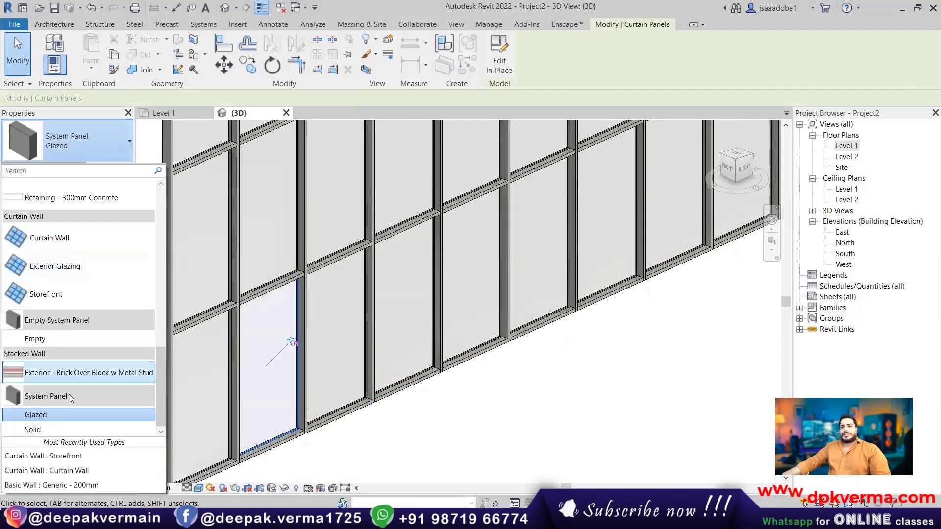
{"action": "scroll", "coordinate": [69, 392], "scroll_direction": "up", "scroll_amount": 3}
{"action": "scroll", "coordinate": [69, 392], "scroll_direction": "up", "scroll_amount": 1}
{"action": "scroll", "coordinate": [98, 412], "scroll_direction": "down", "scroll_amount": 4}
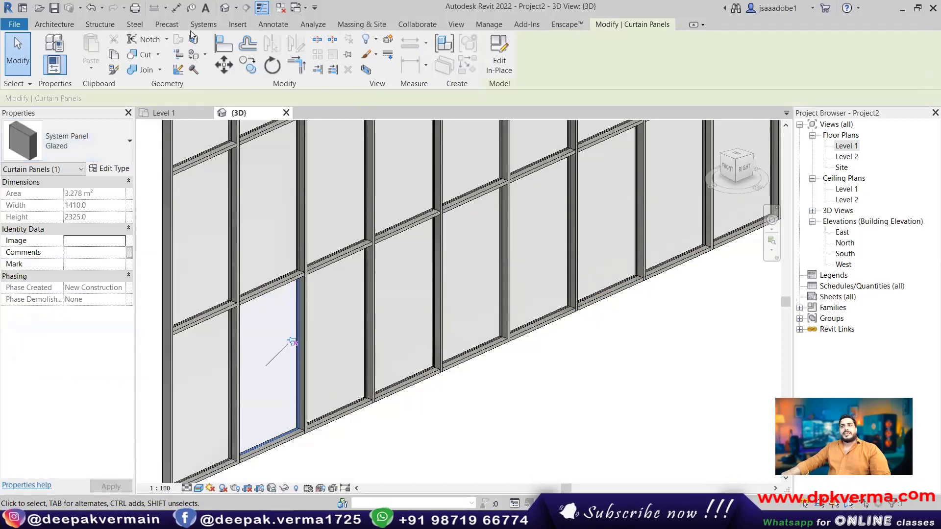
{"action": "left_click", "coordinate": [235, 27]}
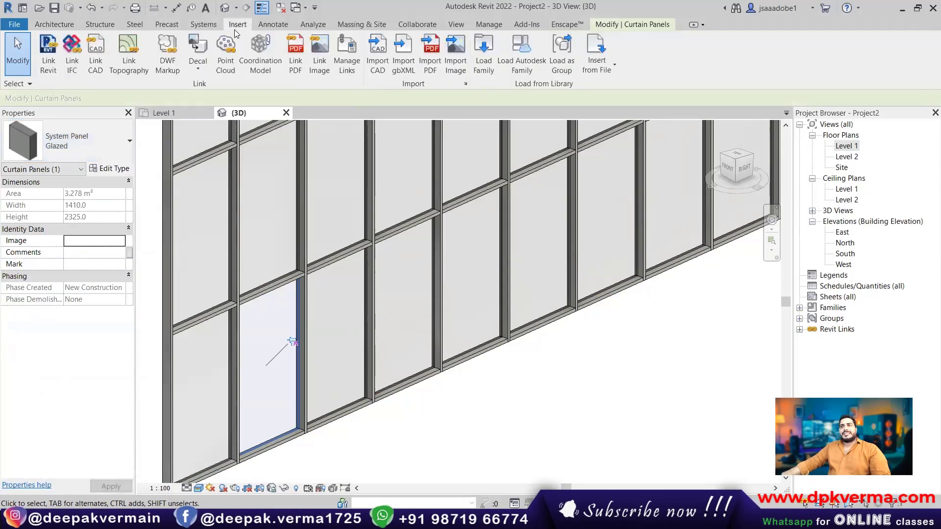
Load M_Curtain Wall Sgl Glass.rfa from the Doors family library
{"action": "left_click", "coordinate": [485, 53]}
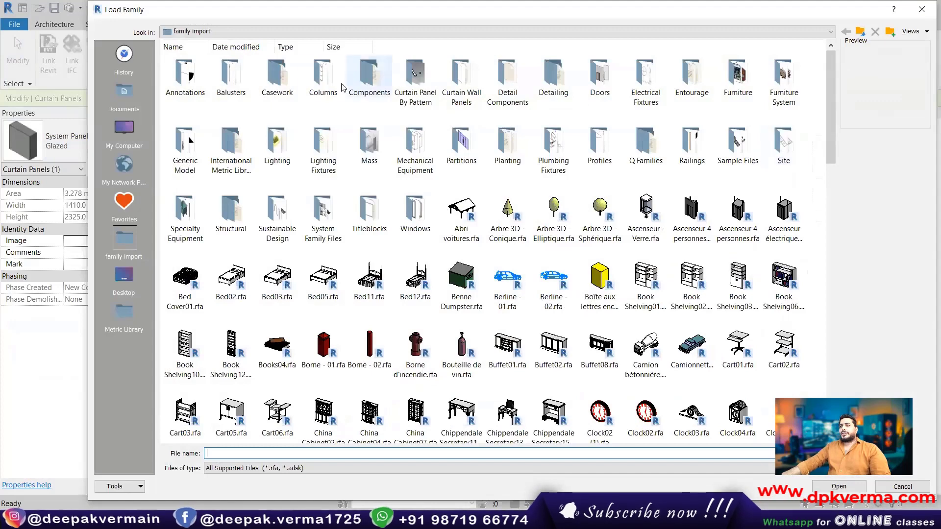
{"action": "double_click", "coordinate": [589, 80]}
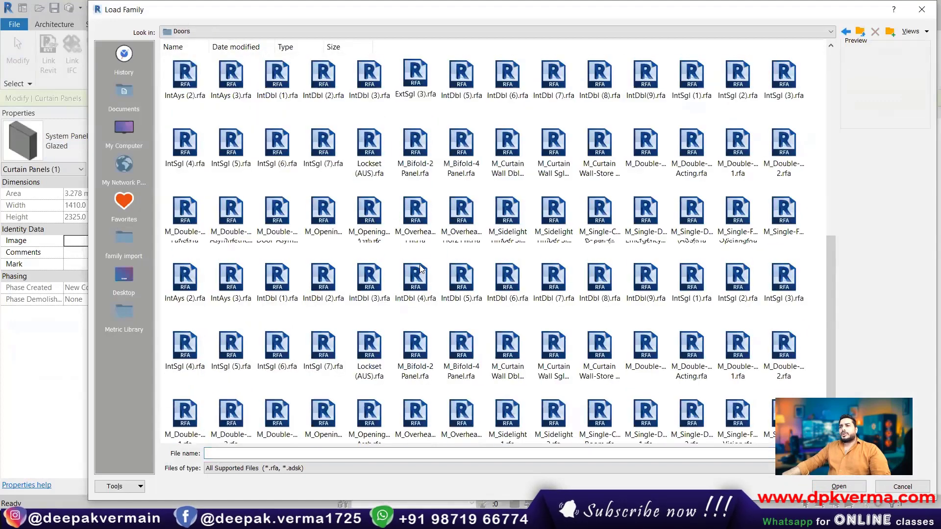
{"action": "left_click", "coordinate": [559, 230]}
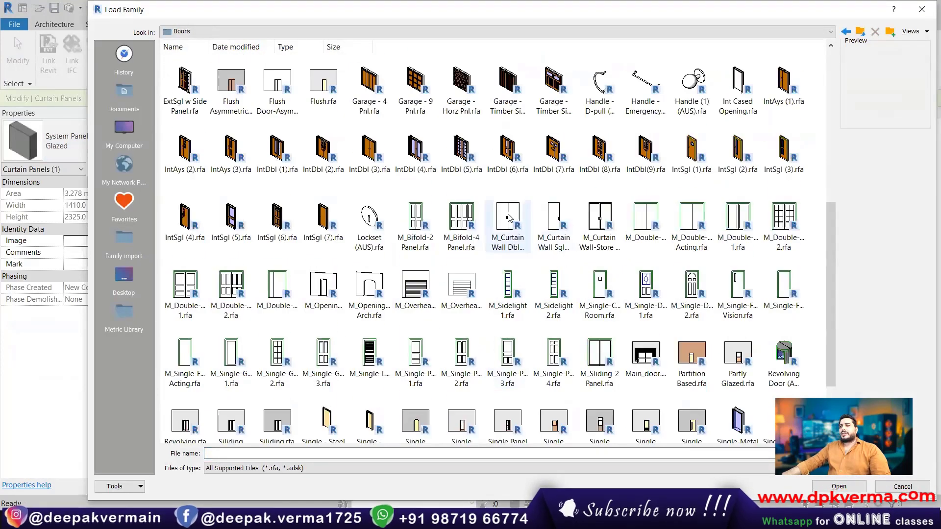
{"action": "left_click", "coordinate": [833, 488]}
{"action": "key", "text": "Escape"}
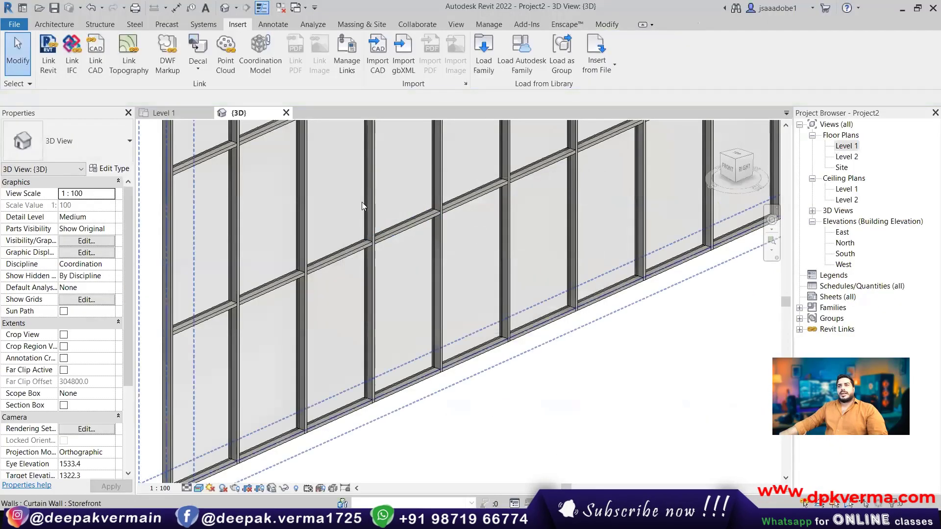
Tab-select a mullion, then a glazed panel, and check its panel types
{"action": "left_click", "coordinate": [54, 24]}
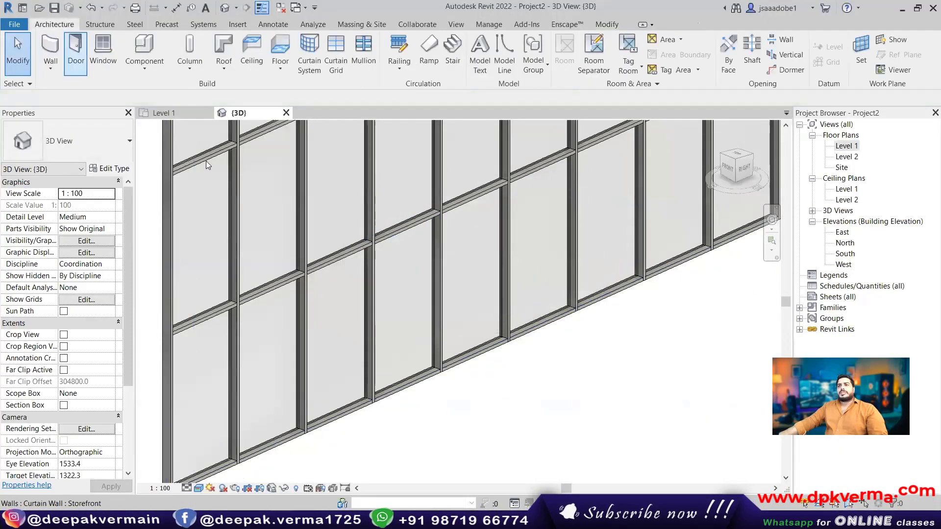
{"action": "key", "text": "Tab"}
{"action": "left_click", "coordinate": [362, 279]}
{"action": "key", "text": "Escape"}
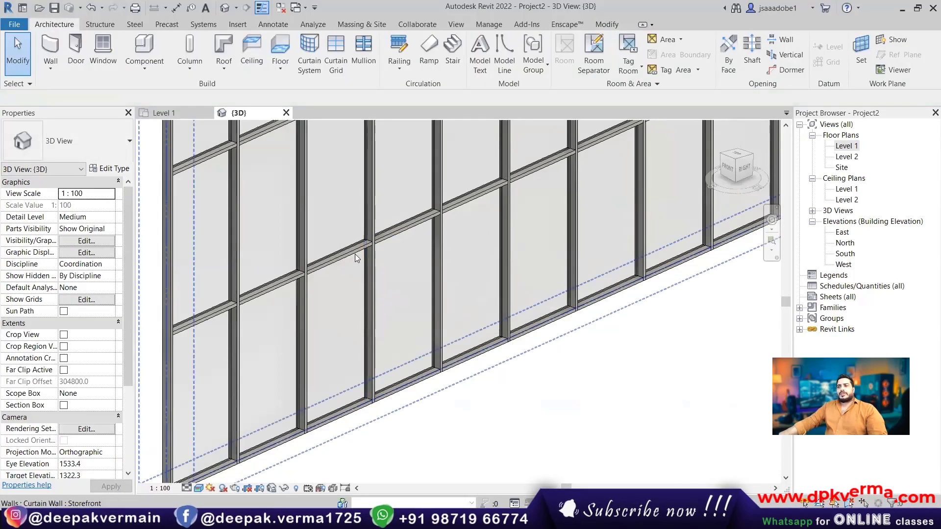
{"action": "key", "text": "Tab"}
{"action": "left_click", "coordinate": [358, 274]}
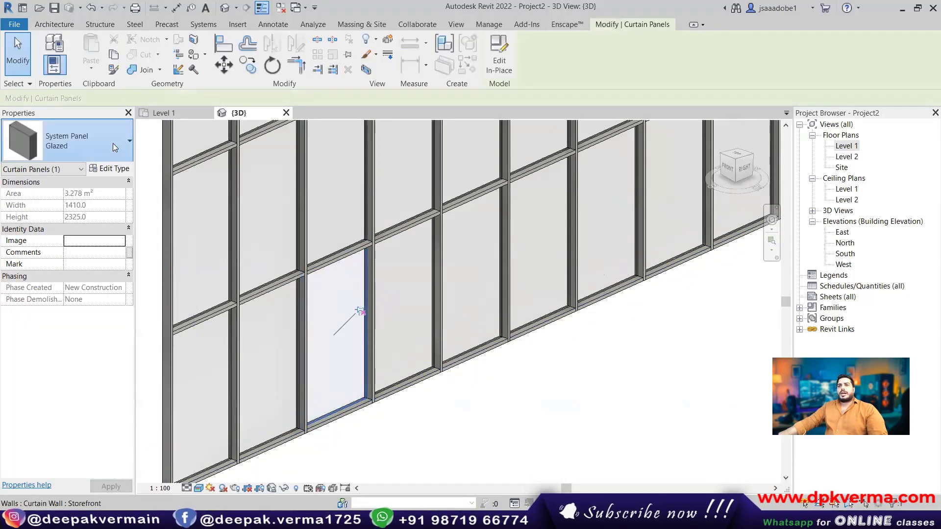
{"action": "left_click", "coordinate": [113, 143]}
{"action": "key", "text": "Escape"}
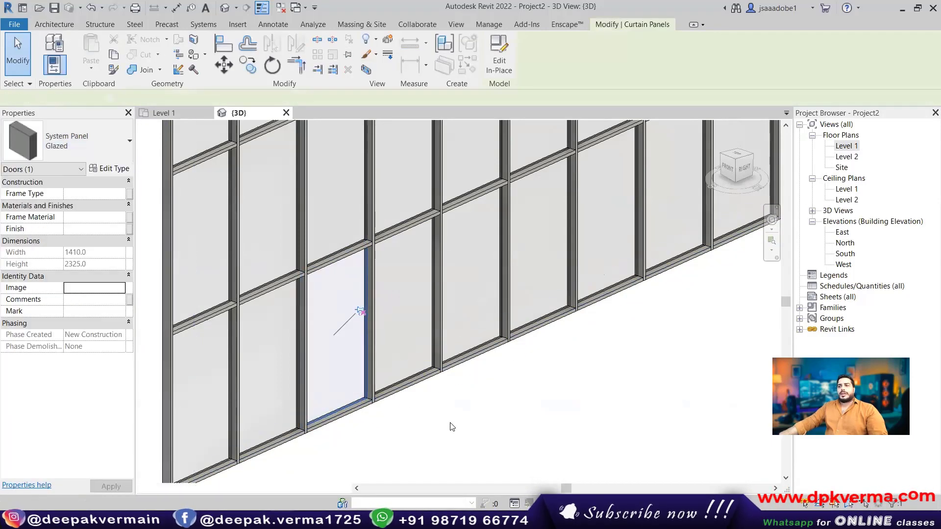
{"action": "key", "text": "Escape"}
Select the whole Storefront curtain wall
{"action": "mouse_move", "coordinate": [352, 365]}
{"action": "middle_mouse_down"}
{"action": "mouse_move", "coordinate": [411, 436]}
{"action": "mouse_move", "coordinate": [270, 338]}
{"action": "mouse_move", "coordinate": [363, 367]}
{"action": "middle_mouse_up"}
{"action": "scroll", "coordinate": [270, 337], "scroll_direction": "up", "scroll_amount": 2}
{"action": "scroll", "coordinate": [270, 337], "scroll_direction": "down", "scroll_amount": 3}
{"action": "scroll", "coordinate": [295, 366], "scroll_direction": "down", "scroll_amount": 2}
{"action": "scroll", "coordinate": [310, 360], "scroll_direction": "down", "scroll_amount": 2}
{"action": "left_click", "coordinate": [367, 390]}
Delete the curtain wall and review the Insert from File options
{"action": "key", "text": "Delete"}
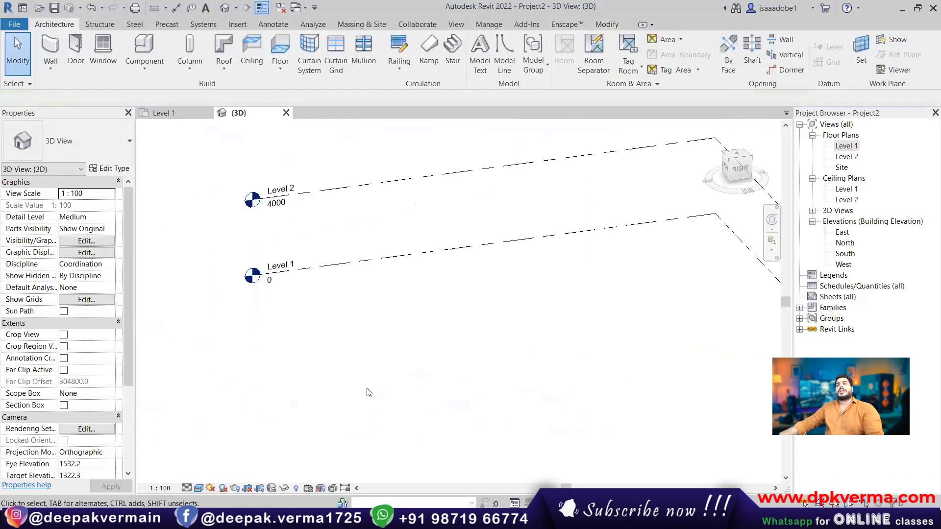
{"action": "scroll", "coordinate": [407, 325], "scroll_direction": "down", "scroll_amount": 2}
{"action": "scroll", "coordinate": [354, 355], "scroll_direction": "down", "scroll_amount": 1}
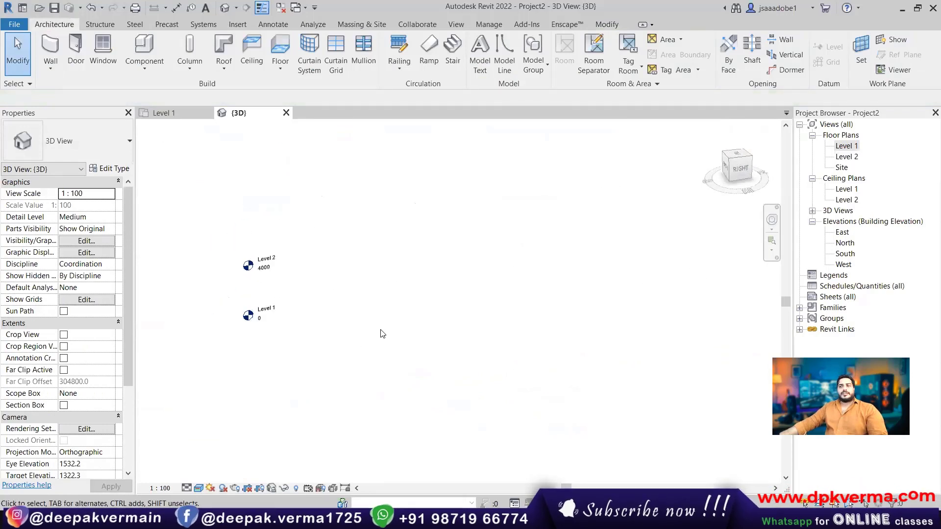
{"action": "mouse_move", "coordinate": [383, 332]}
{"action": "middle_mouse_down", "text": "shift"}
{"action": "mouse_move", "coordinate": [406, 342]}
{"action": "mouse_move", "coordinate": [392, 312]}
{"action": "middle_mouse_up", "text": "shift"}
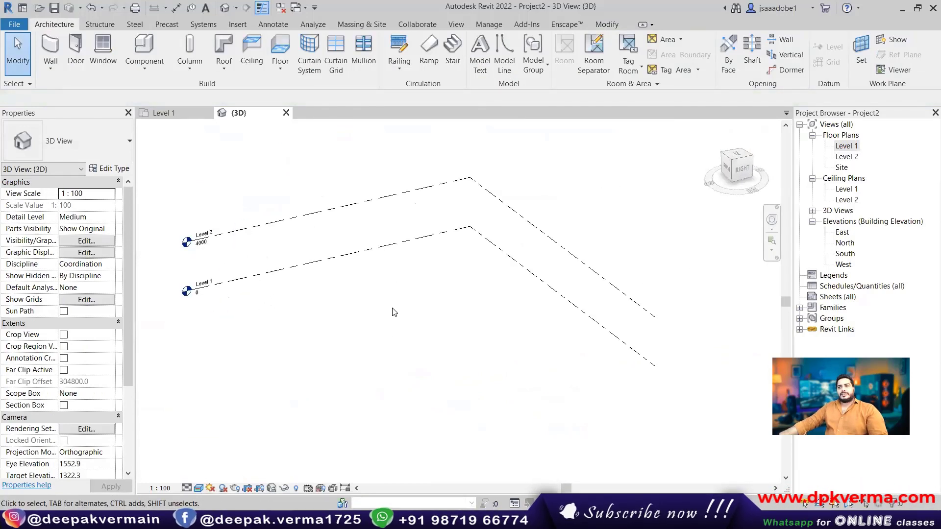
{"action": "left_click", "coordinate": [228, 27]}
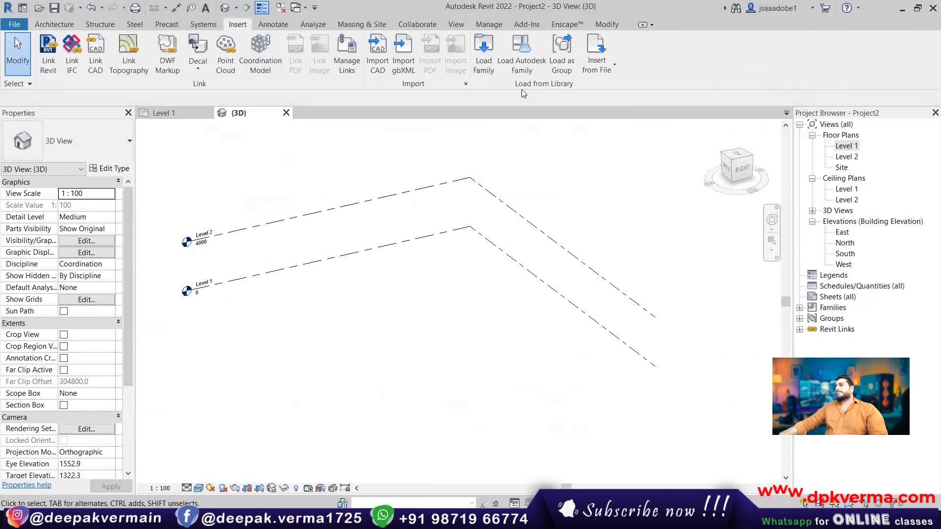
{"action": "left_click", "coordinate": [607, 72]}
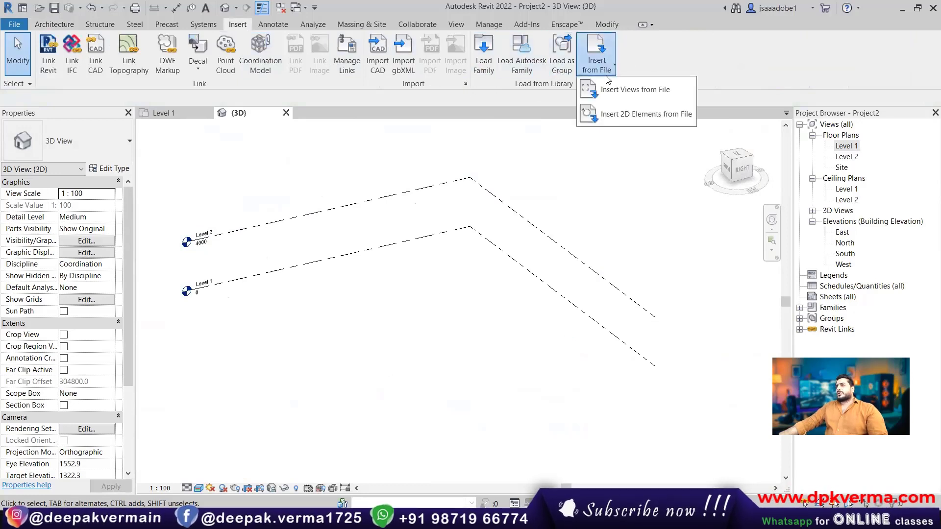
{"action": "left_click", "coordinate": [591, 170]}
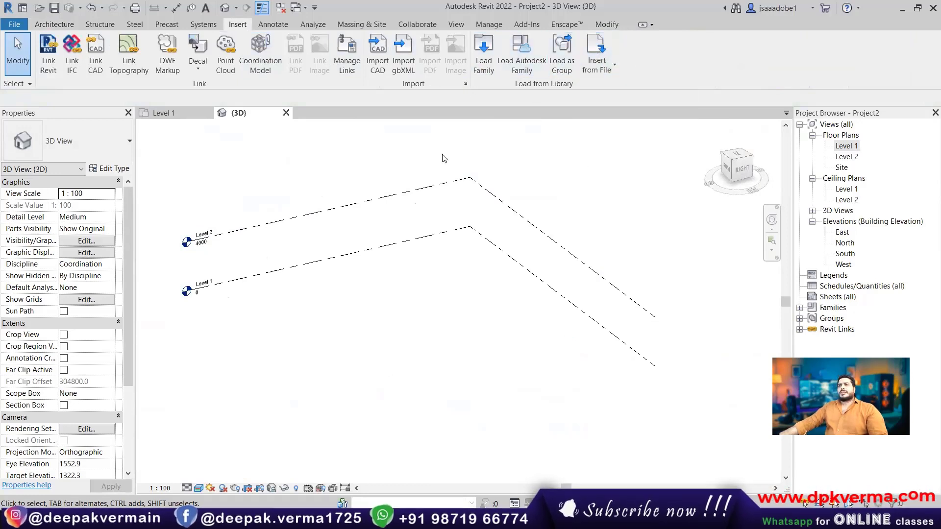
Open the Level 1 floor plan and delete the From Yard raster image
{"action": "scroll", "coordinate": [436, 225], "scroll_direction": "down", "scroll_amount": 1}
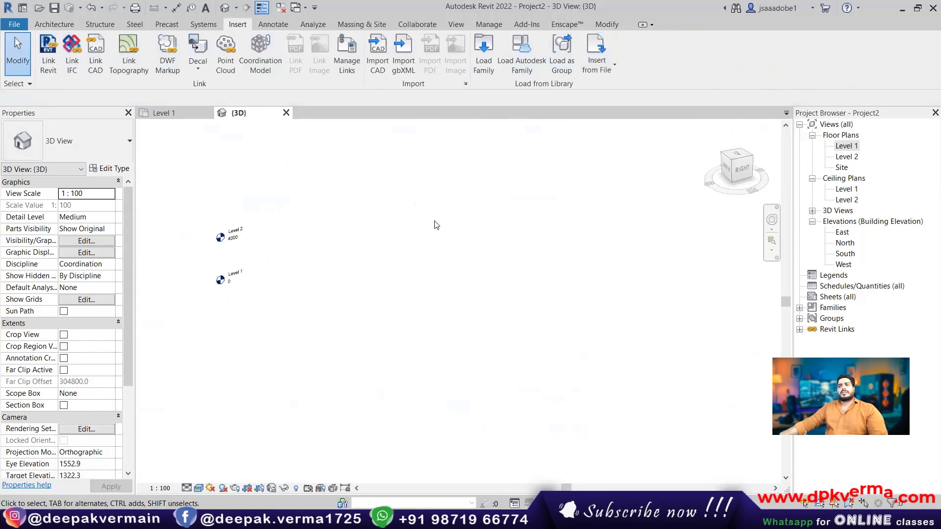
{"action": "double_click", "coordinate": [846, 145]}
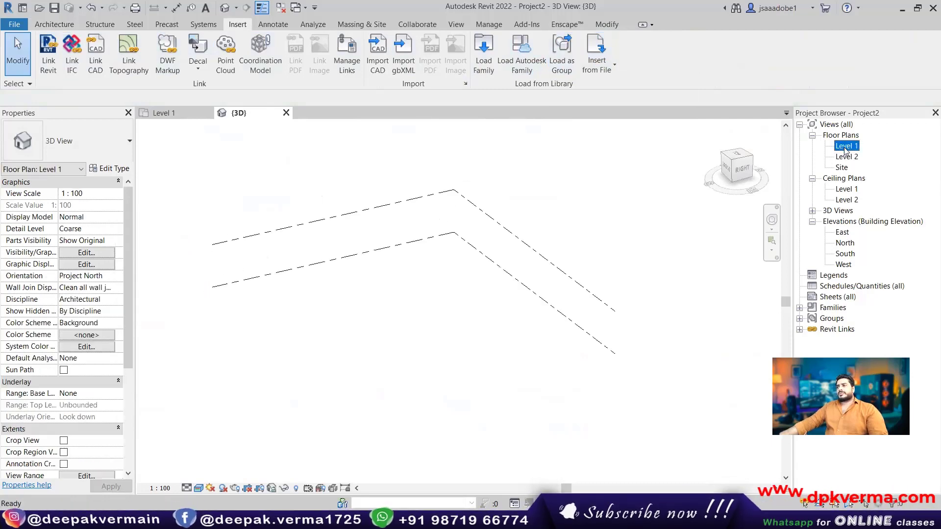
{"action": "left_click", "coordinate": [556, 228]}
{"action": "key", "text": "Delete"}
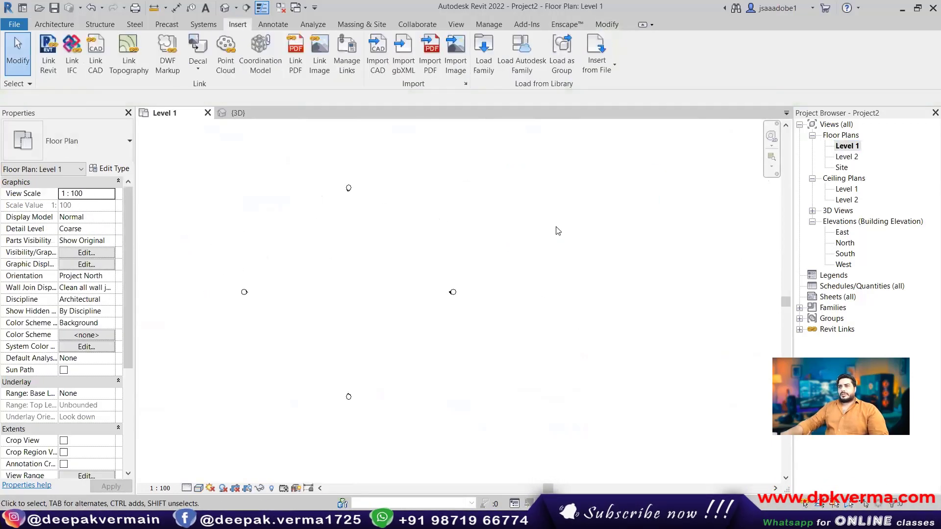
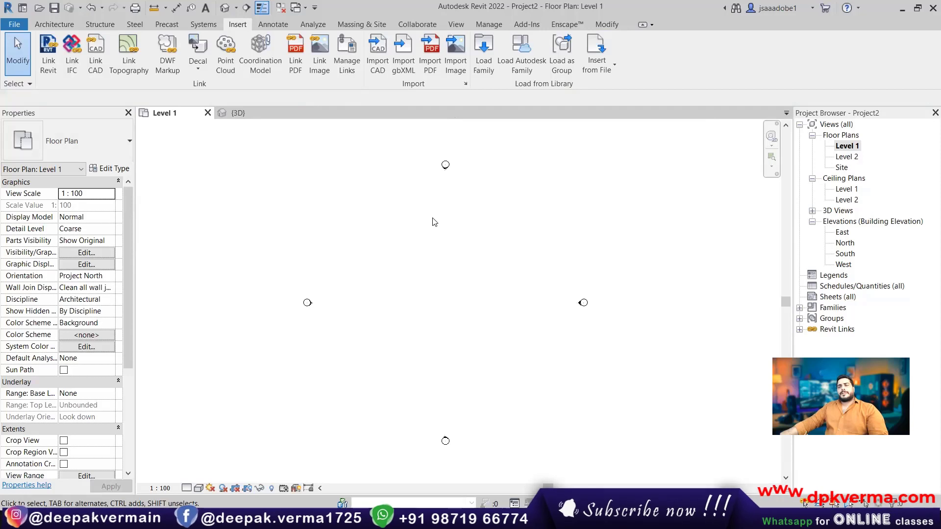
Look at Revit's Annotate and Insert tabs and zoom the Level 1 plan, then switch to Chrome
{"action": "left_click", "coordinate": [264, 26]}
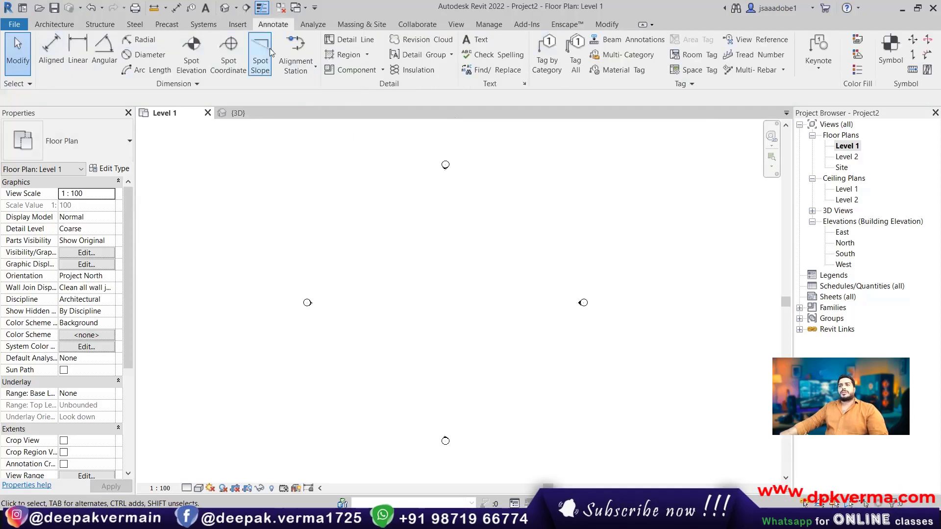
{"action": "left_click", "coordinate": [238, 25]}
{"action": "scroll", "coordinate": [424, 293], "scroll_direction": "up", "scroll_amount": 1}
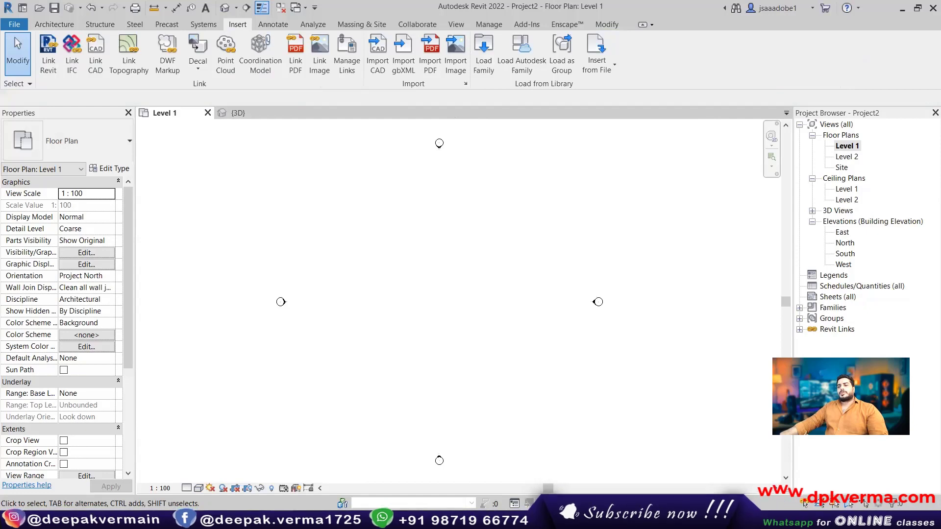
{"action": "left_click", "coordinate": [191, 520]}
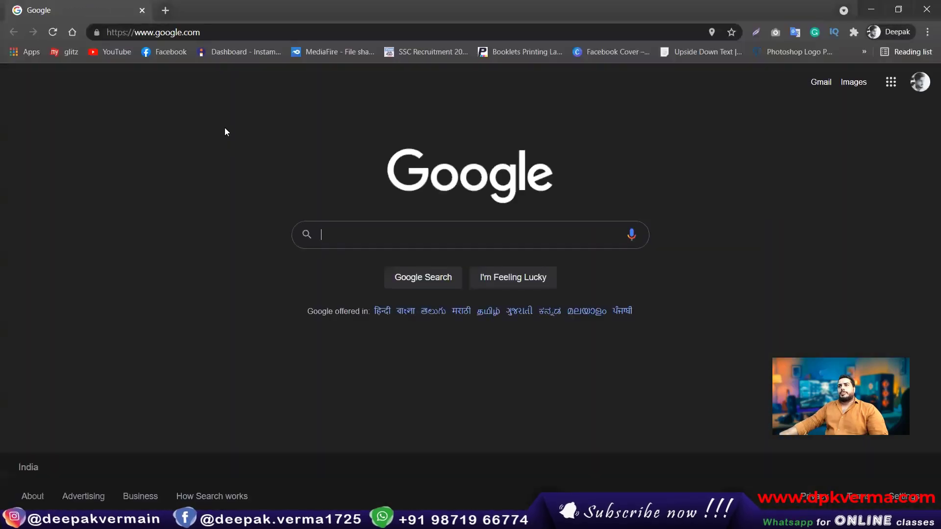
Reach GetIntoPC through a Google search for 'getin' and search the site for 'photoshop 2021'
{"action": "left_click", "coordinate": [372, 238]}
{"action": "type", "text": "ge"}
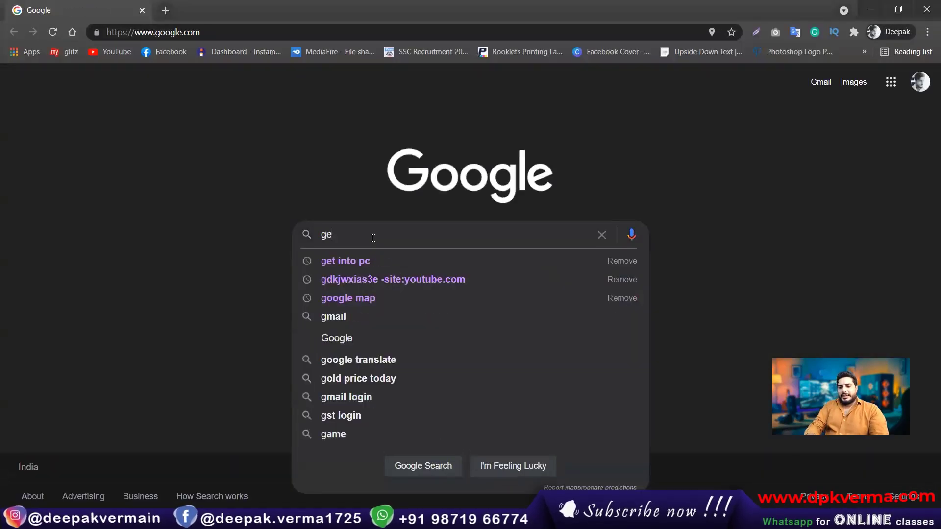
{"action": "type", "text": "tin"}
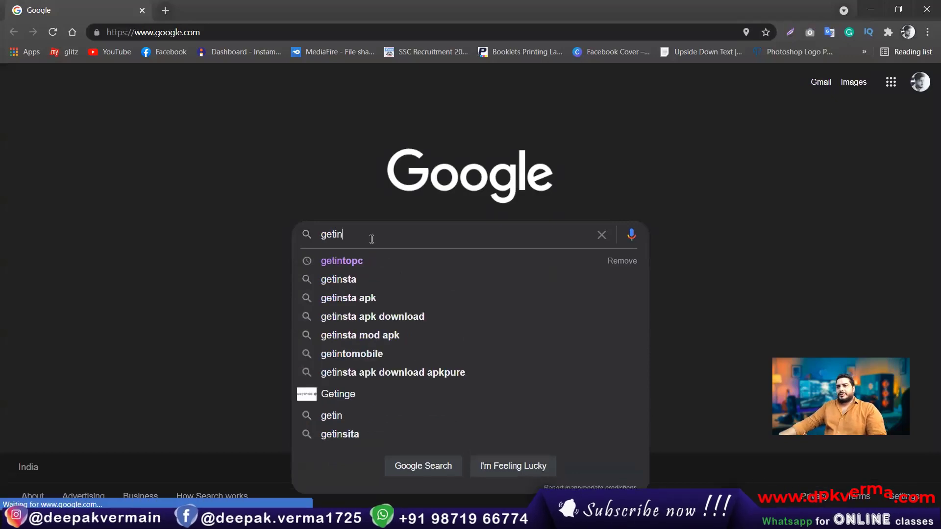
{"action": "left_click", "coordinate": [362, 265]}
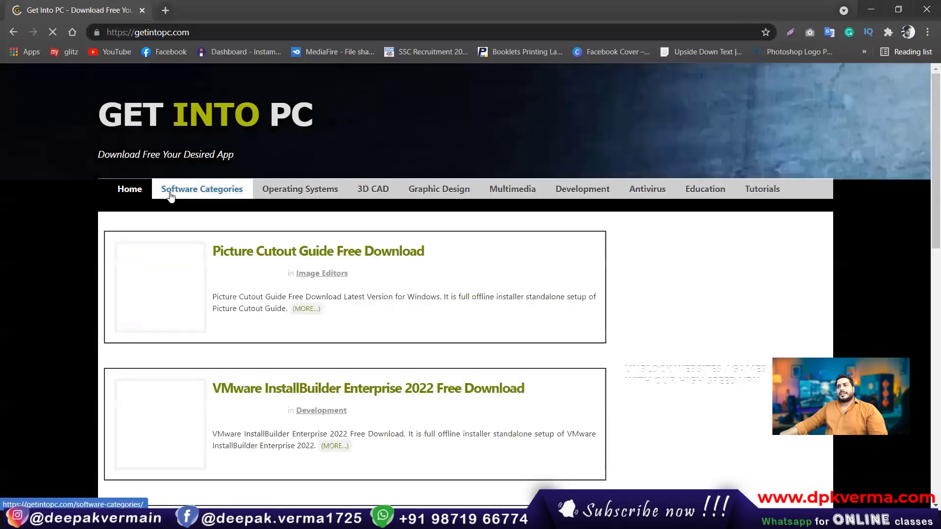
{"action": "scroll", "coordinate": [419, 286], "scroll_direction": "down", "scroll_amount": 2}
{"action": "scroll", "coordinate": [245, 326], "scroll_direction": "up", "scroll_amount": 2}
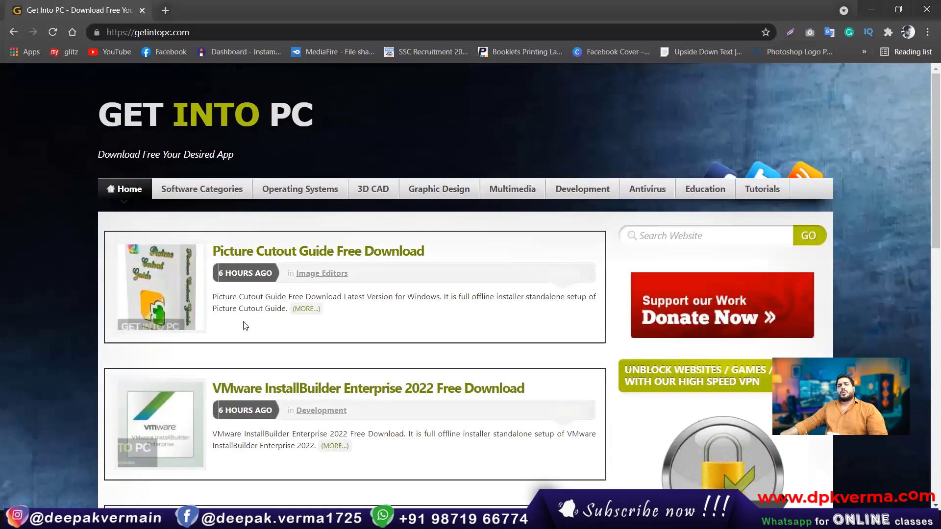
{"action": "left_click", "coordinate": [675, 237]}
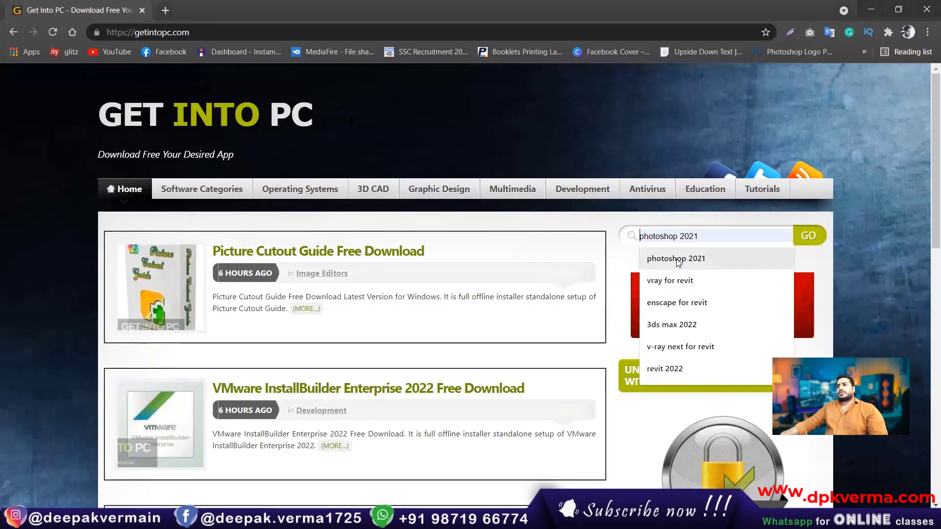
{"action": "left_click", "coordinate": [678, 260]}
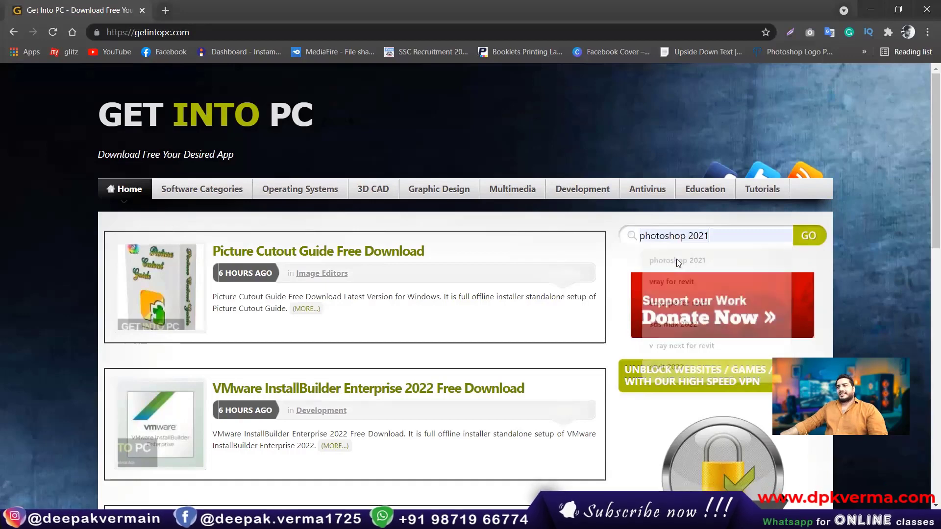
Skim the Adobe Photoshop 2021 Free Download post, then go back to the results
{"action": "scroll", "coordinate": [557, 255], "scroll_direction": "down", "scroll_amount": 3}
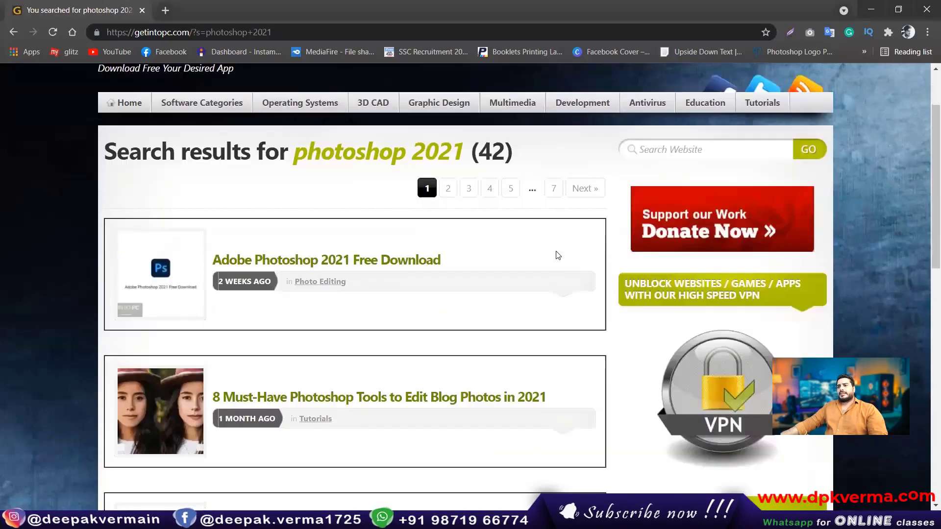
{"action": "left_click", "coordinate": [362, 226]}
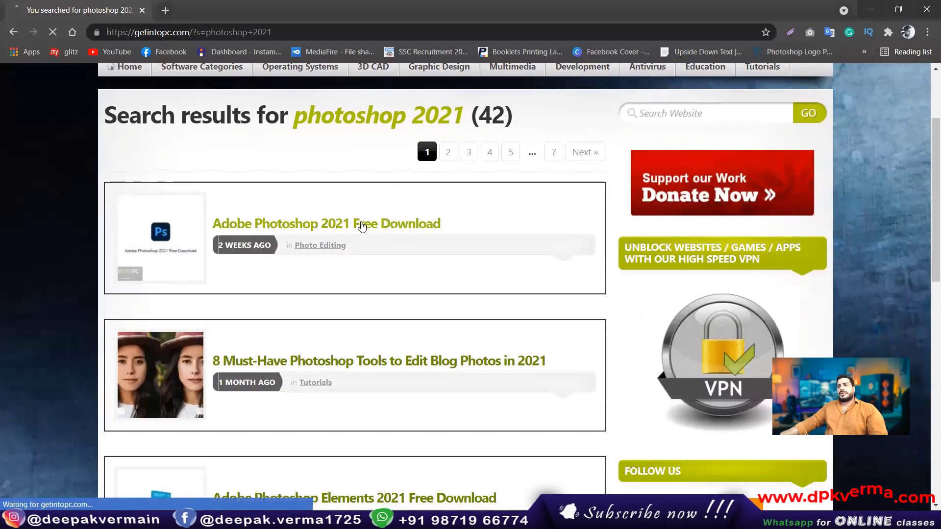
{"action": "scroll", "coordinate": [463, 267], "scroll_direction": "down", "scroll_amount": 9}
{"action": "scroll", "coordinate": [463, 267], "scroll_direction": "down", "scroll_amount": 5}
{"action": "scroll", "coordinate": [463, 267], "scroll_direction": "down", "scroll_amount": 5}
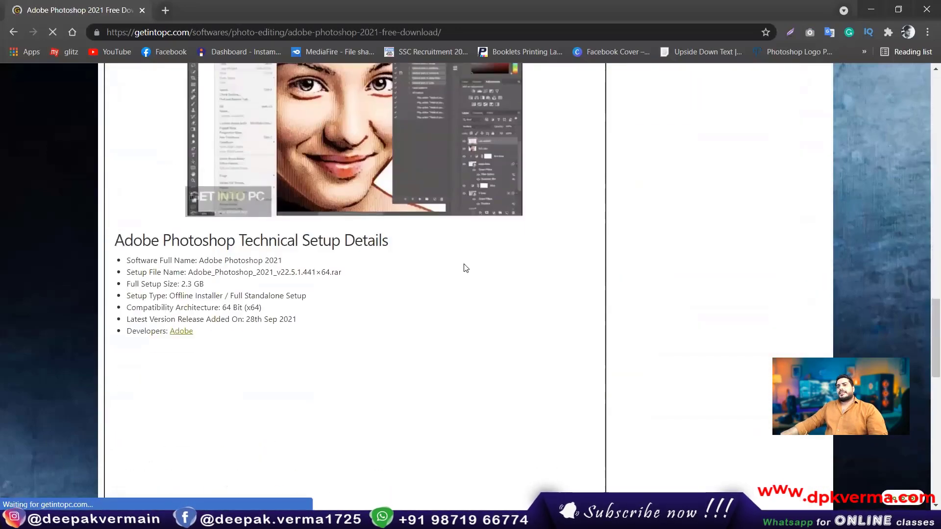
{"action": "scroll", "coordinate": [463, 267], "scroll_direction": "down", "scroll_amount": 5}
{"action": "scroll", "coordinate": [463, 267], "scroll_direction": "down", "scroll_amount": 5}
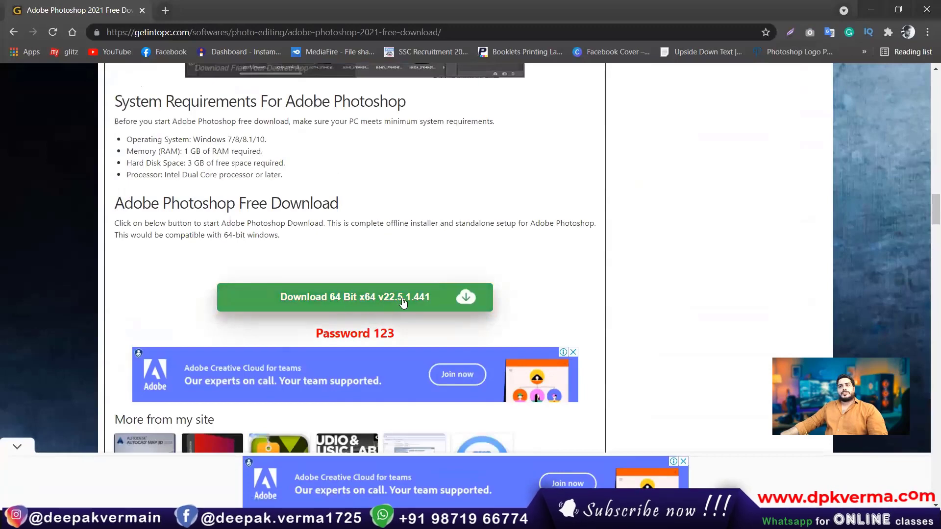
{"action": "key", "text": "alt+Left"}
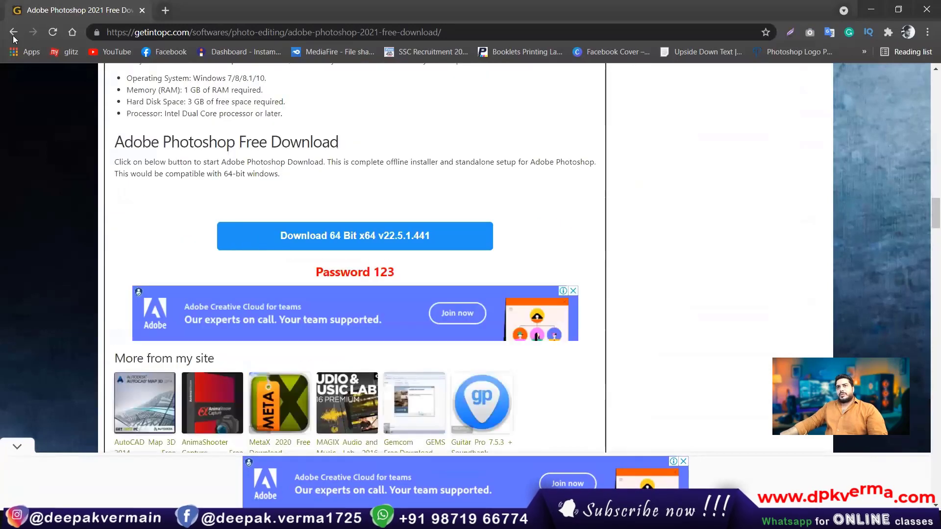
Change the site search to 'photoshop 2020' and run it
{"action": "left_click", "coordinate": [719, 114]}
{"action": "left_click", "coordinate": [682, 134]}
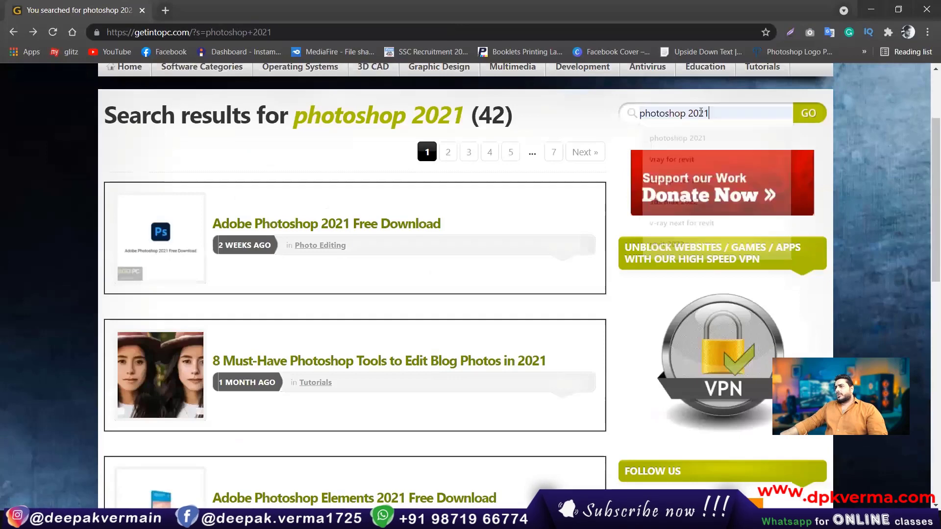
{"action": "key", "text": "BackSpace"}
{"action": "type", "text": "0"}
{"action": "key", "text": "Return"}
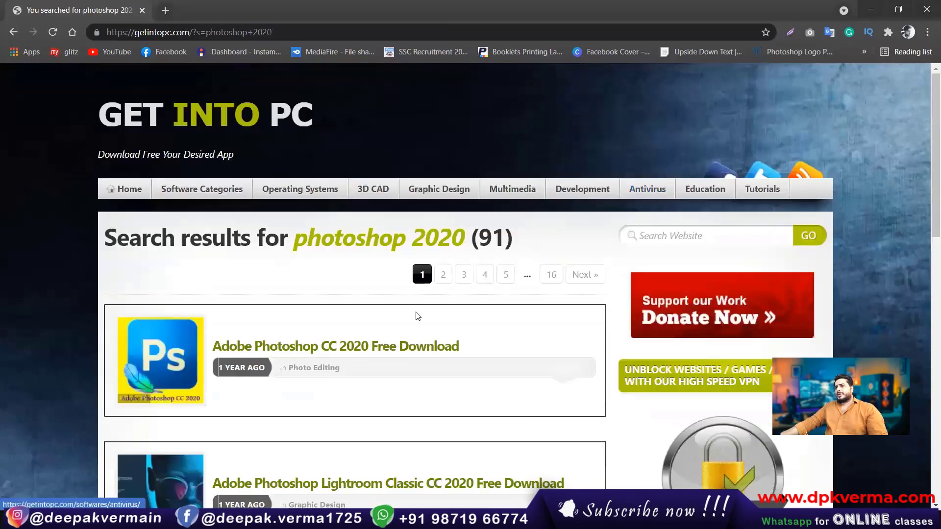
Open the Adobe Photoshop CC 2020 Free Download post and scroll through it
{"action": "scroll", "coordinate": [360, 196], "scroll_direction": "down", "scroll_amount": 3}
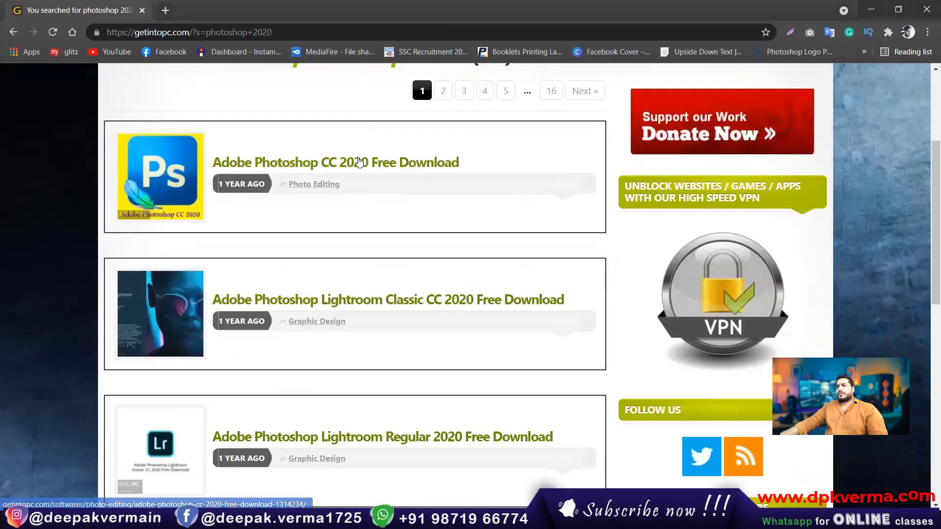
{"action": "left_click", "coordinate": [359, 163]}
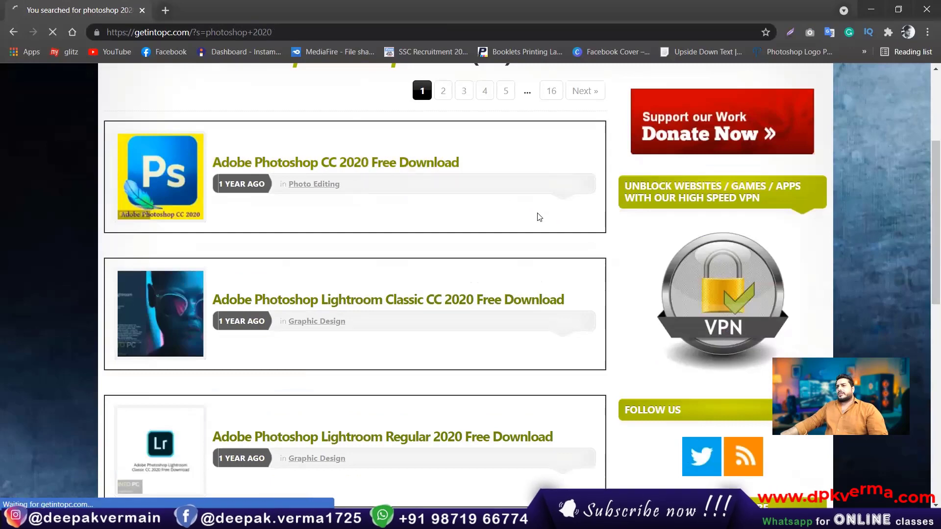
{"action": "scroll", "coordinate": [516, 257], "scroll_direction": "down", "scroll_amount": 5}
{"action": "scroll", "coordinate": [515, 257], "scroll_direction": "down", "scroll_amount": 5}
{"action": "scroll", "coordinate": [516, 257], "scroll_direction": "down", "scroll_amount": 5}
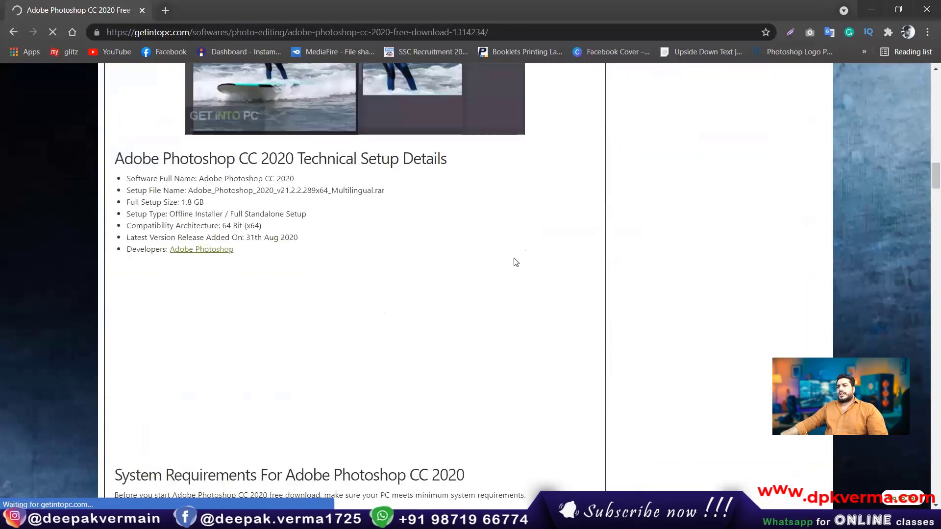
{"action": "scroll", "coordinate": [514, 262], "scroll_direction": "down", "scroll_amount": 5}
{"action": "scroll", "coordinate": [515, 261], "scroll_direction": "down", "scroll_amount": 3}
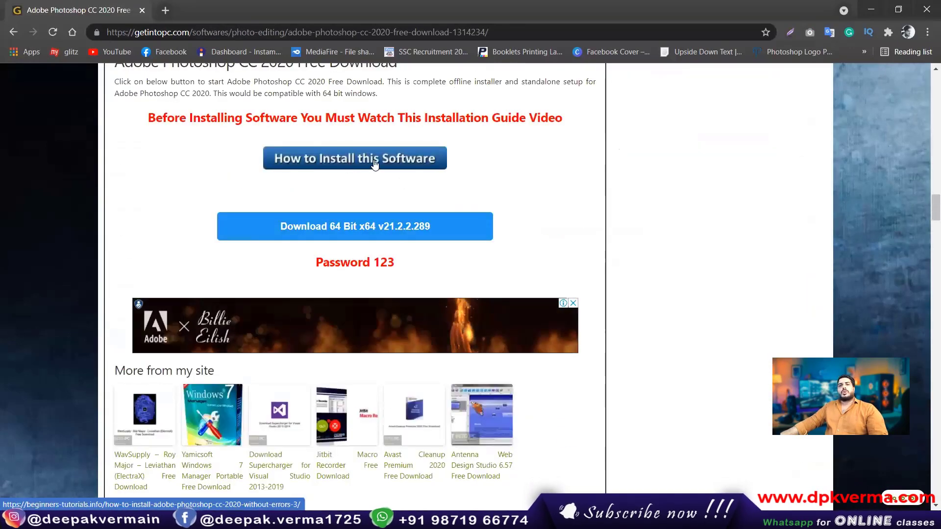
Open the Photoshop CC 2020 install guide, play its video, skip ahead, and pause at 1:15
{"action": "left_click", "coordinate": [374, 162]}
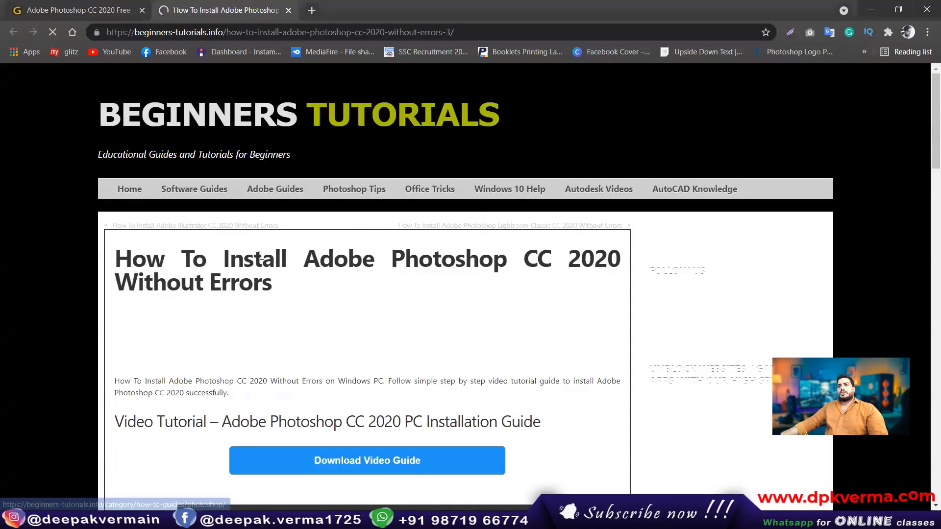
{"action": "scroll", "coordinate": [266, 364], "scroll_direction": "down", "scroll_amount": 7}
{"action": "scroll", "coordinate": [381, 283], "scroll_direction": "down", "scroll_amount": 3}
{"action": "scroll", "coordinate": [482, 358], "scroll_direction": "up", "scroll_amount": 3}
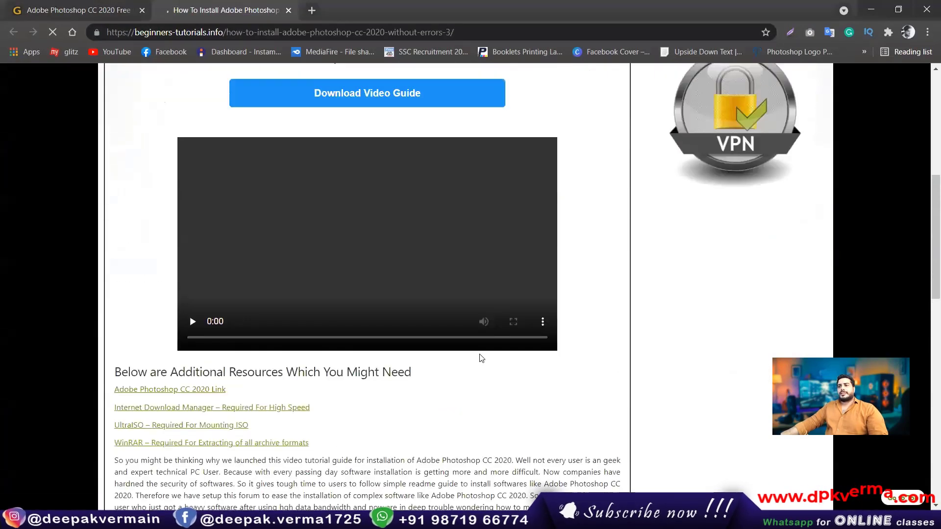
{"action": "left_click", "coordinate": [484, 322]}
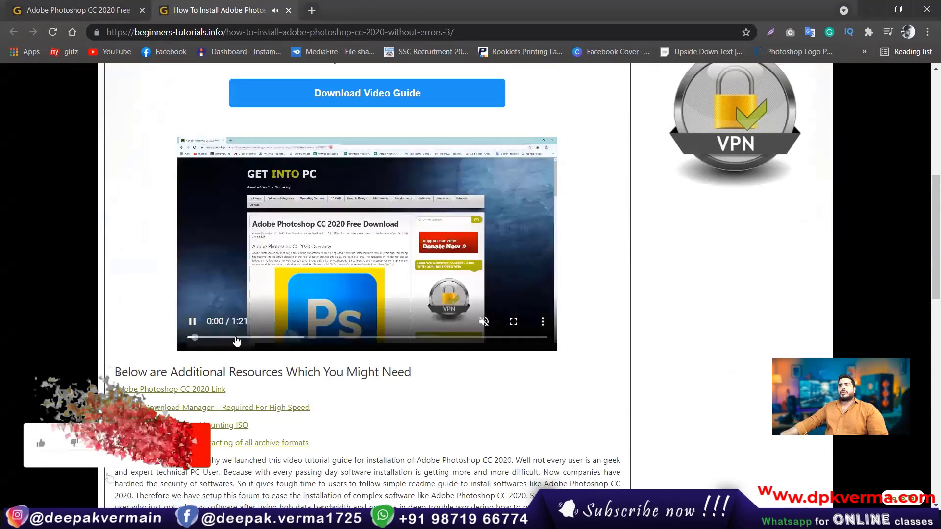
{"action": "left_click_drag", "start_coordinate": [230, 337], "coordinate": [512, 339]}
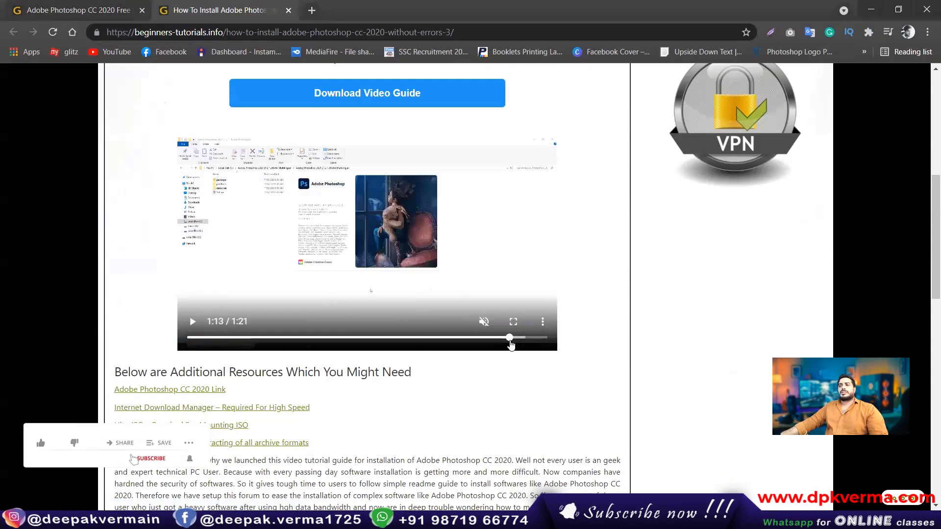
{"action": "left_click", "coordinate": [411, 276]}
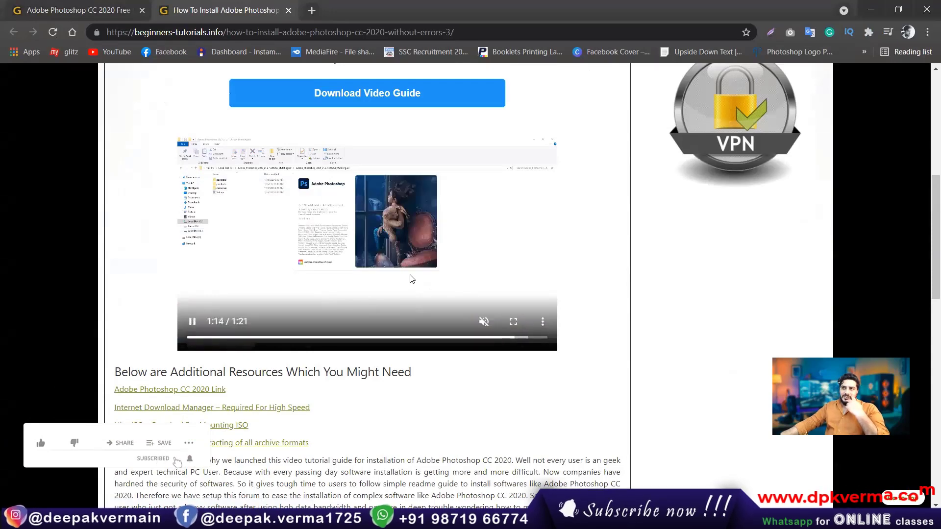
Close the Beginners Tutorials tab and scroll back up the Photoshop CC 2020 article
{"action": "left_click", "coordinate": [288, 11]}
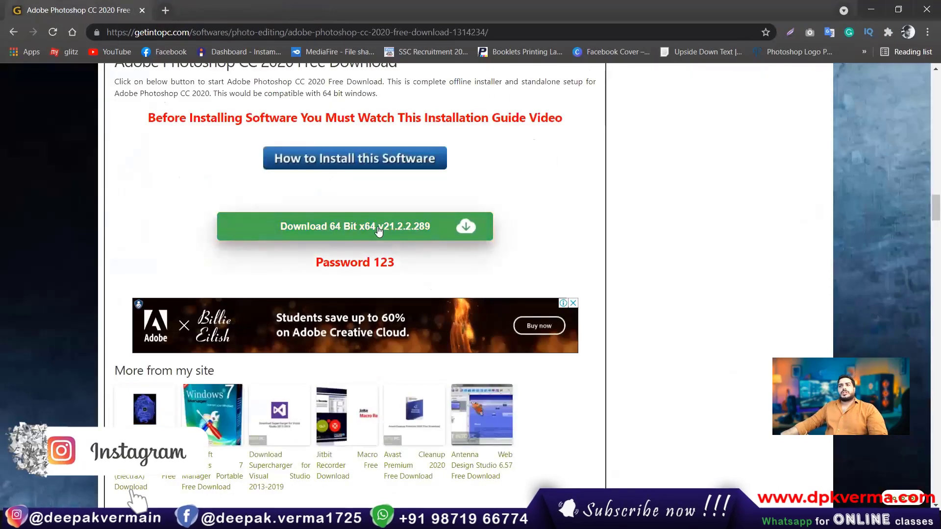
{"action": "scroll", "coordinate": [118, 286], "scroll_direction": "up", "scroll_amount": 6}
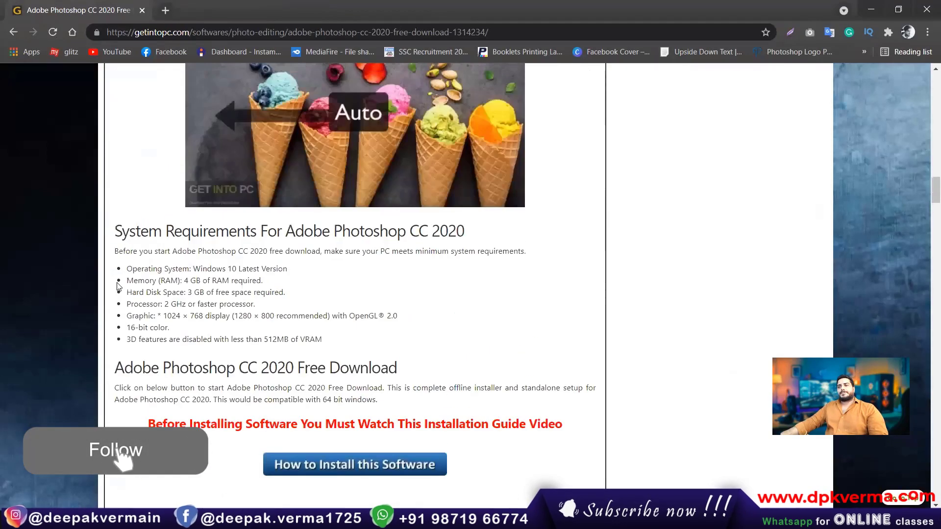
{"action": "scroll", "coordinate": [81, 265], "scroll_direction": "up", "scroll_amount": 1}
{"action": "scroll", "coordinate": [82, 264], "scroll_direction": "up", "scroll_amount": 1}
{"action": "scroll", "coordinate": [81, 265], "scroll_direction": "up", "scroll_amount": 8}
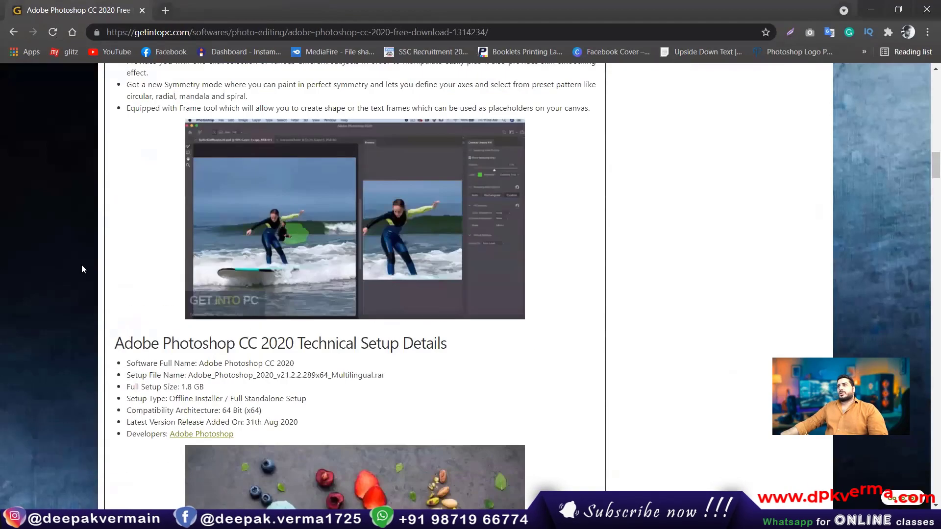
{"action": "scroll", "coordinate": [82, 264], "scroll_direction": "up", "scroll_amount": 6}
{"action": "scroll", "coordinate": [82, 265], "scroll_direction": "up", "scroll_amount": 12}
{"action": "scroll", "coordinate": [82, 265], "scroll_direction": "up", "scroll_amount": 6}
{"action": "scroll", "coordinate": [82, 277], "scroll_direction": "down", "scroll_amount": 12}
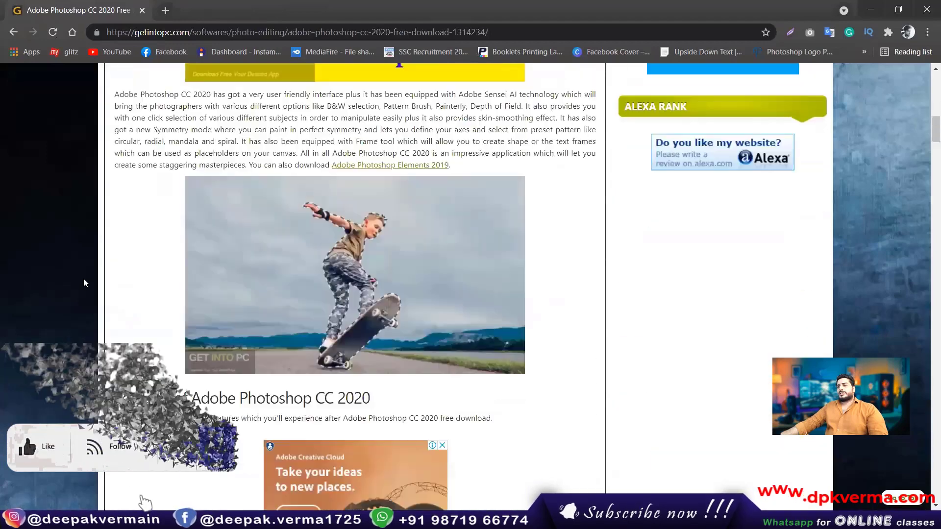